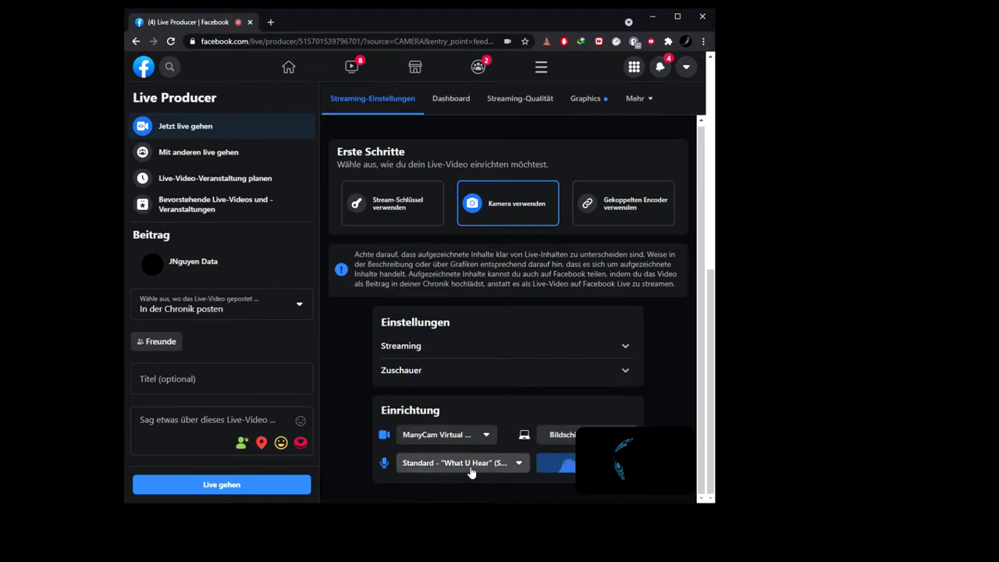
Check the microphone source options and keep "In der Chronik posten" as the live video's destination.
{"action": "left_click", "coordinate": [470, 466]}
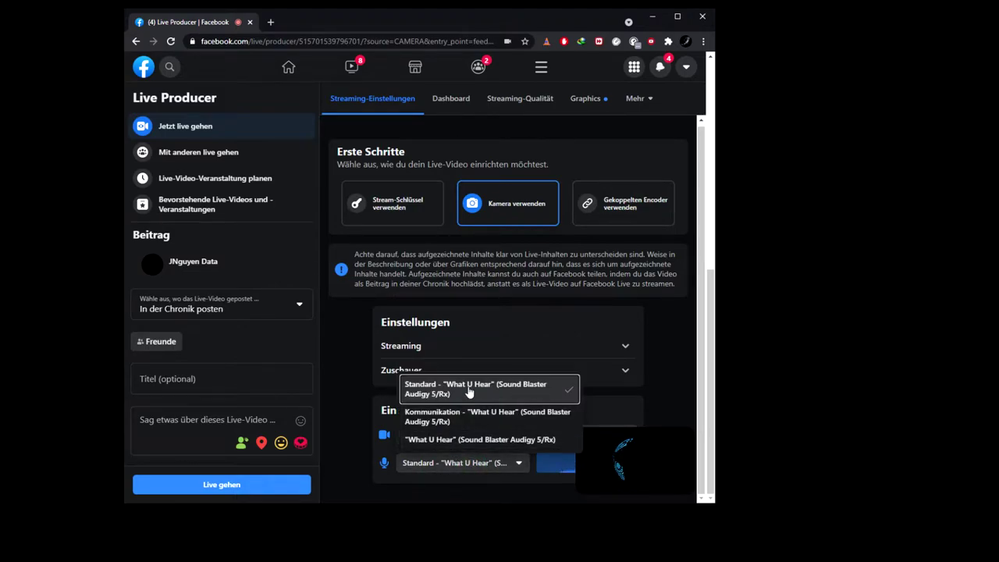
{"action": "left_click", "coordinate": [457, 480]}
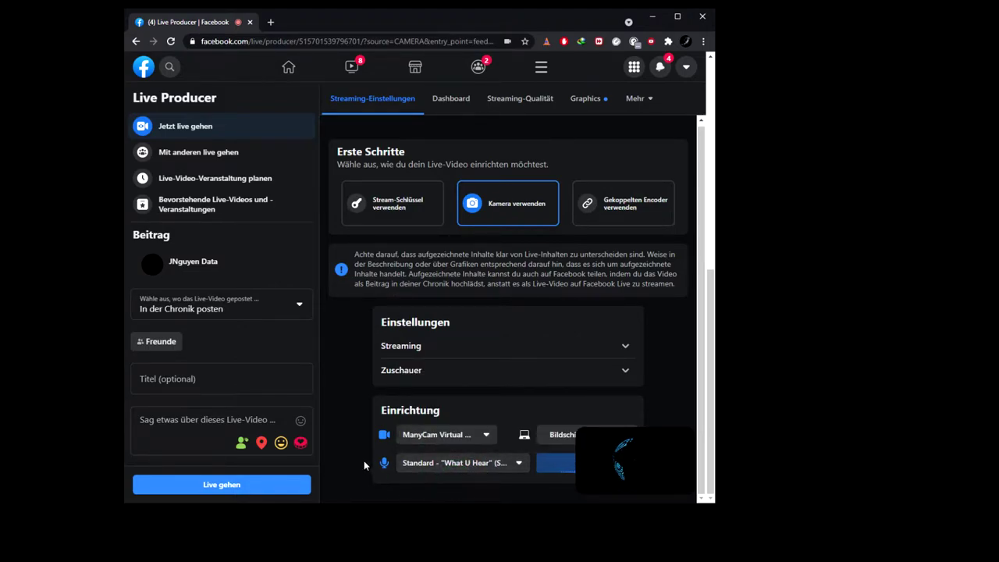
{"action": "left_click", "coordinate": [243, 305]}
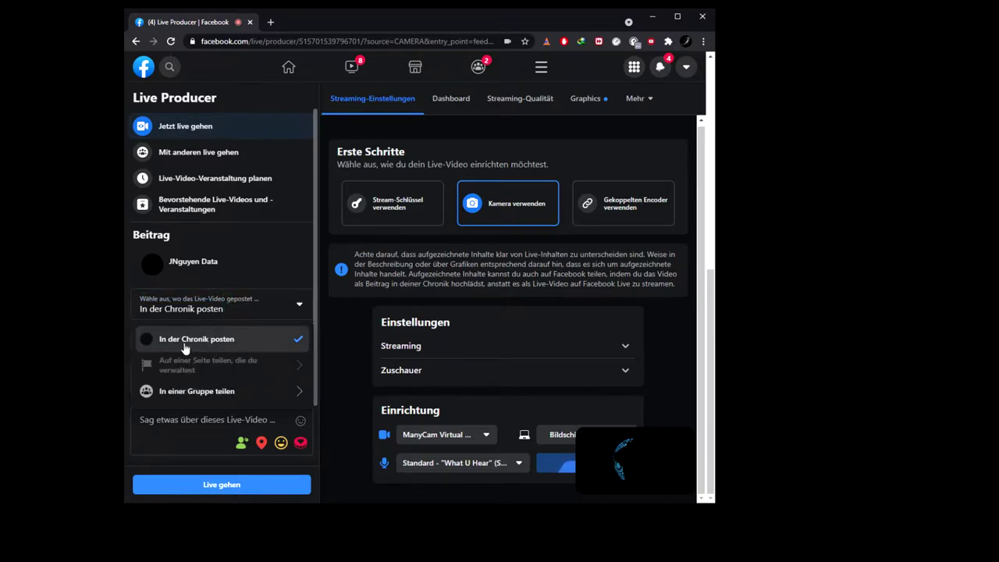
{"action": "left_click", "coordinate": [217, 339]}
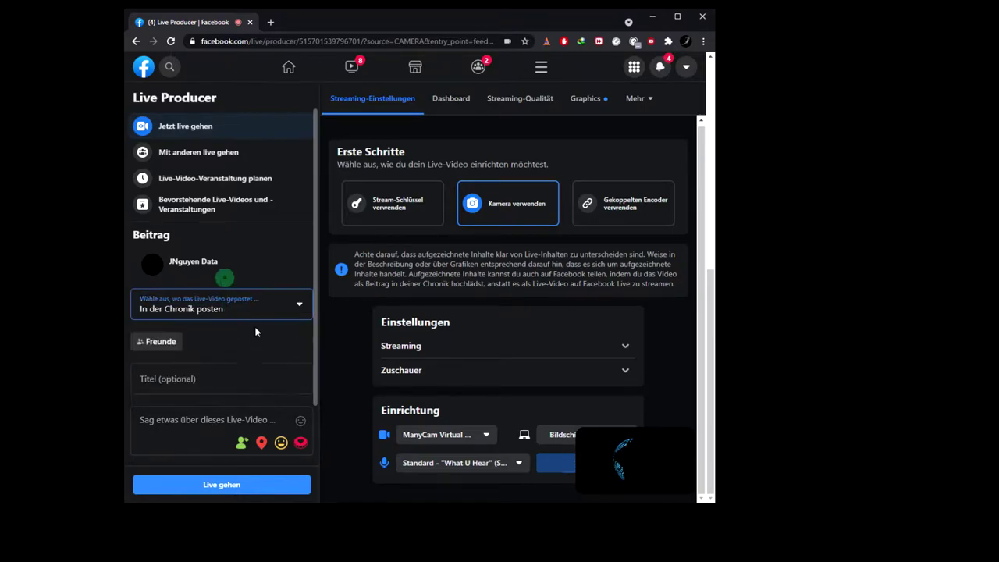
{"action": "left_click", "coordinate": [234, 478]}
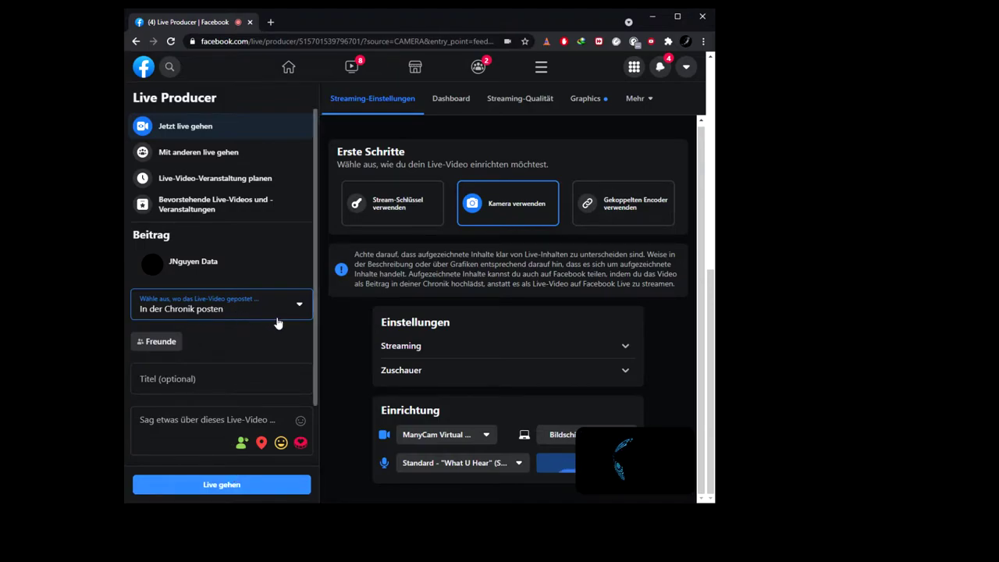
{"action": "left_click", "coordinate": [224, 496]}
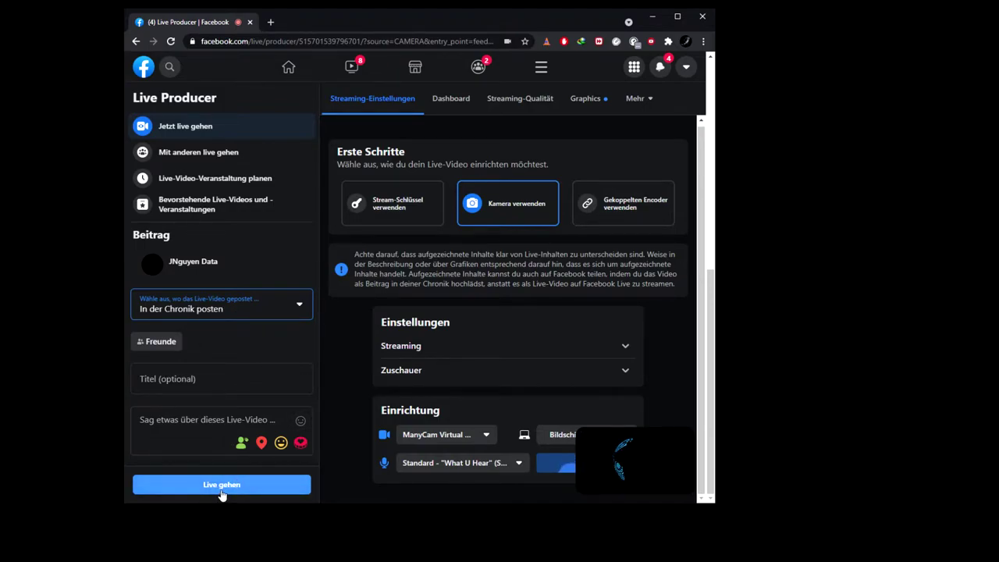
Browse the groups offered as sharing destinations for the live video.
{"action": "left_click", "coordinate": [298, 311]}
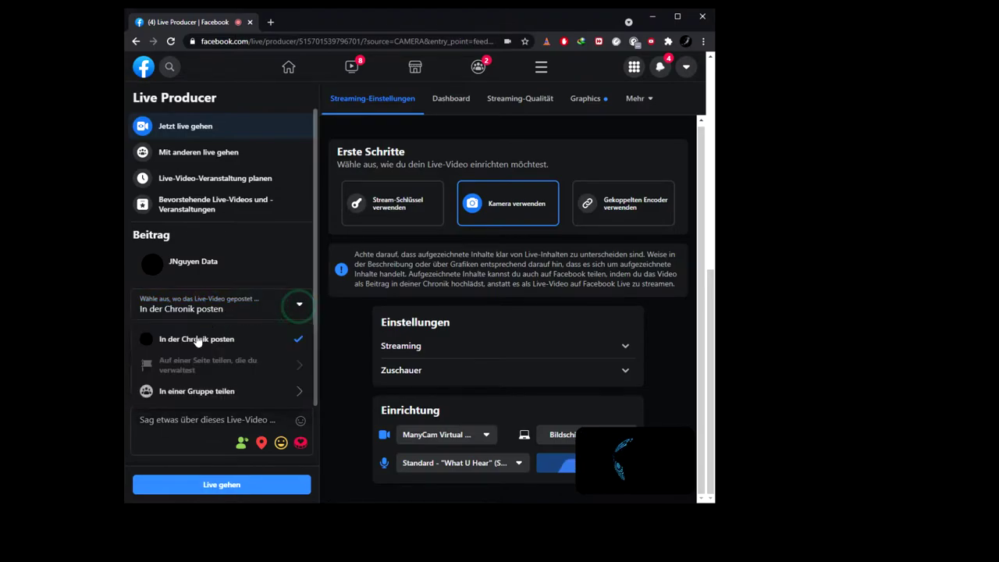
{"action": "left_click", "coordinate": [232, 392]}
{"action": "scroll", "coordinate": [234, 421], "scroll_direction": "down", "scroll_amount": 5}
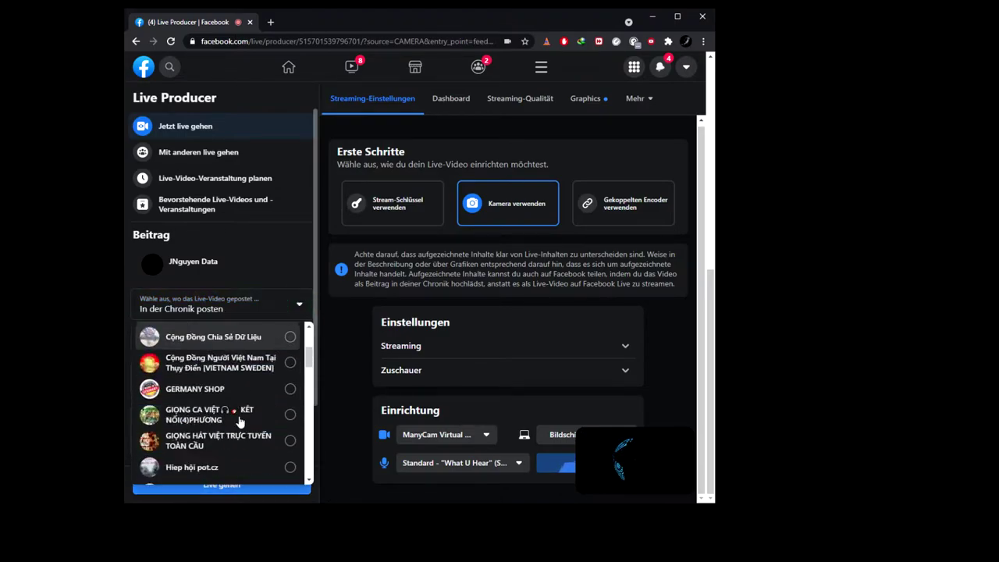
{"action": "scroll", "coordinate": [238, 432], "scroll_direction": "down", "scroll_amount": 10}
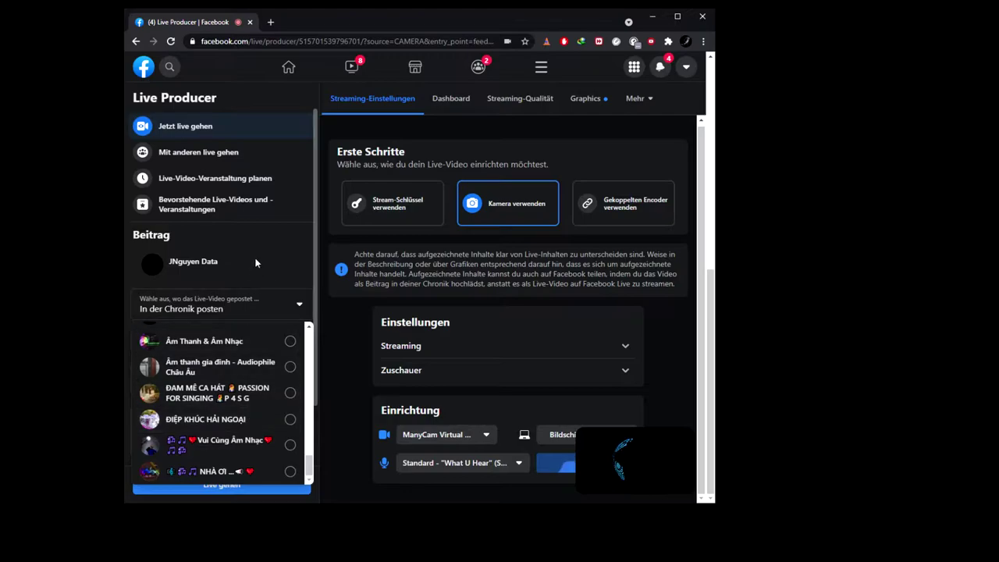
{"action": "left_click", "coordinate": [274, 252]}
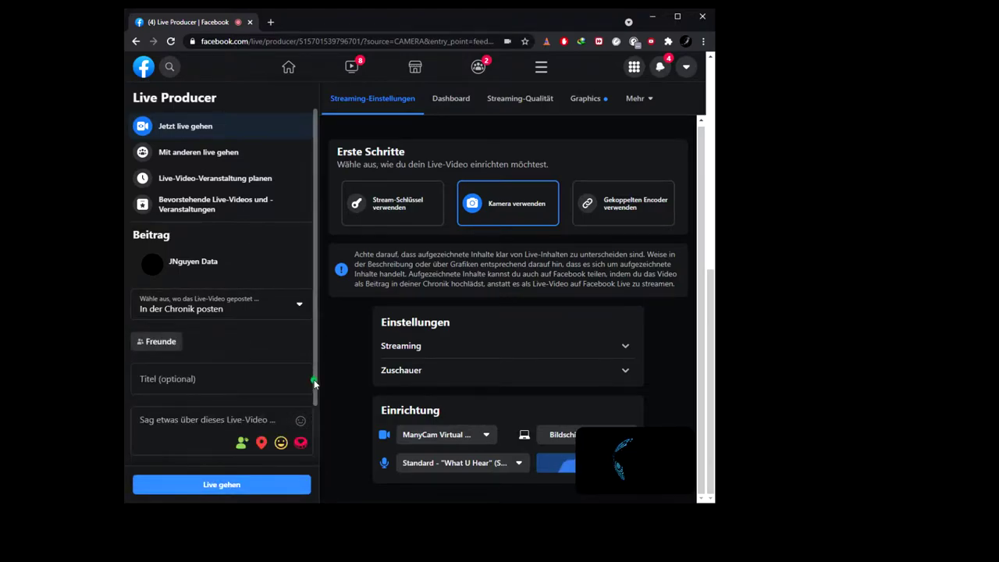
Look over the remaining live post settings and close the Facebook Live Producer browser window.
{"action": "left_click_drag", "start_coordinate": [314, 382], "coordinate": [317, 443]}
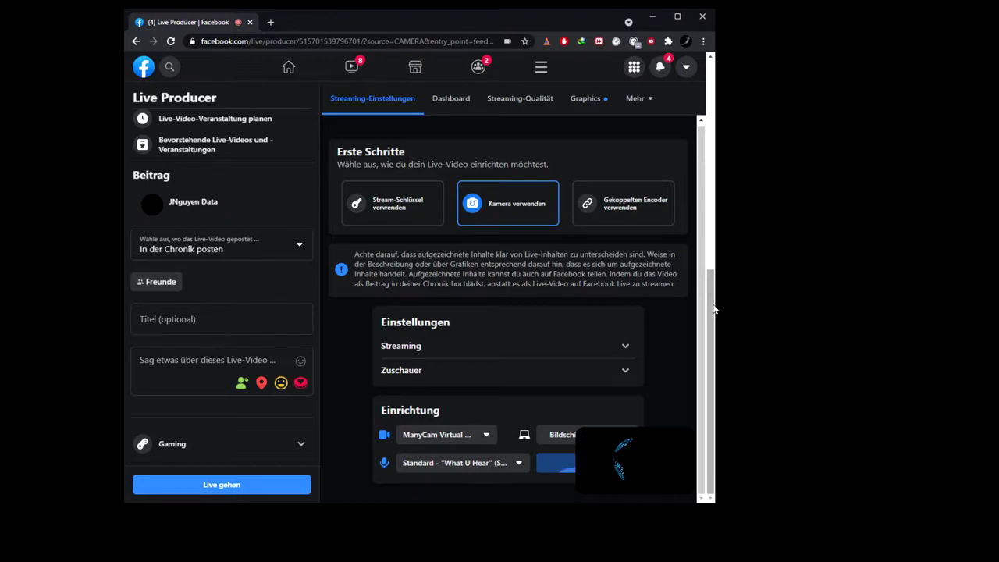
{"action": "scroll", "coordinate": [713, 309], "scroll_direction": "up", "scroll_amount": 1}
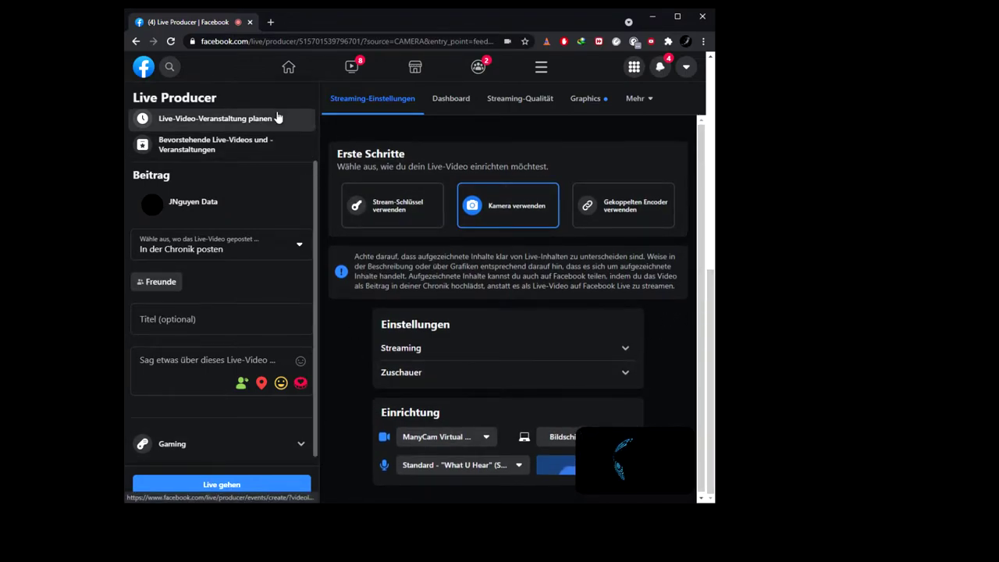
{"action": "left_click", "coordinate": [703, 17]}
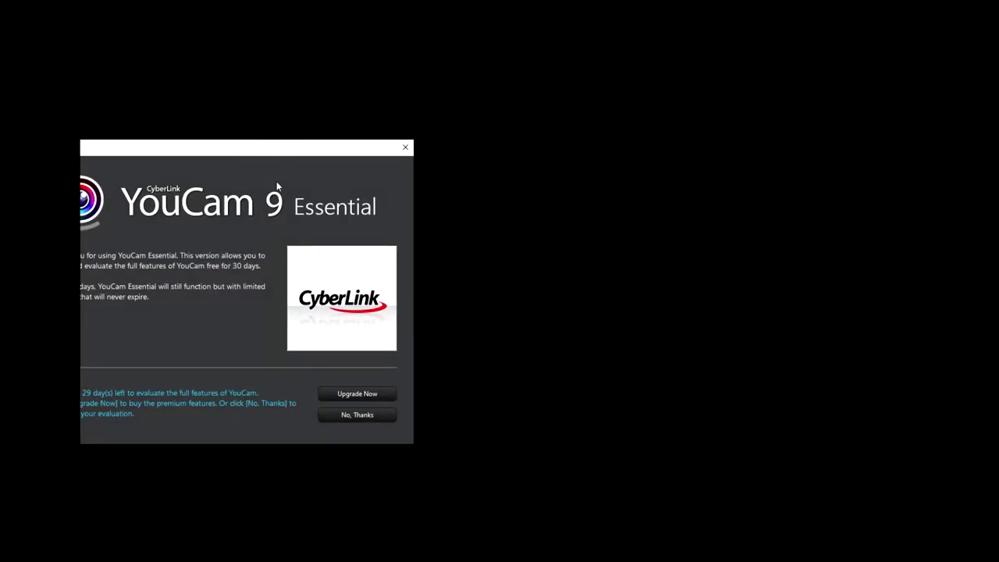
Decline the upgrade offer and continue into CyberLink YouCam 9.
{"action": "left_click", "coordinate": [375, 403]}
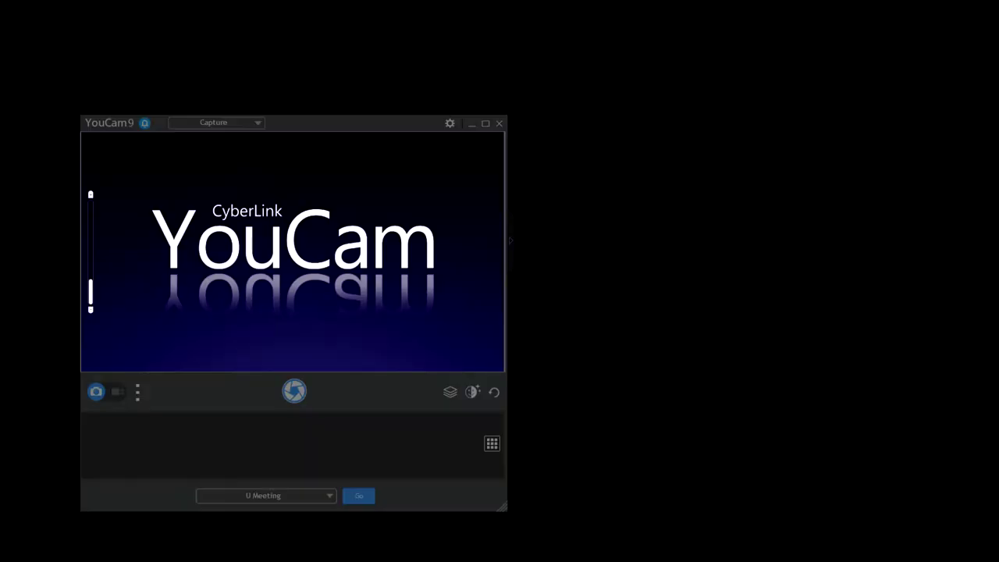
{"action": "right_click", "coordinate": [741, 557]}
{"action": "left_click", "coordinate": [296, 123]}
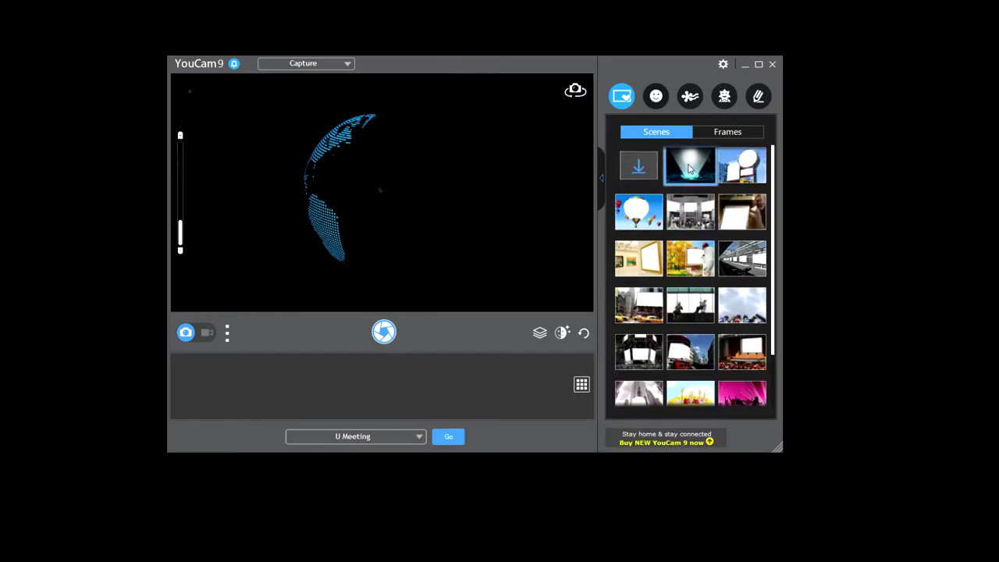
Try the light-beam, black-and-white plaza and hot-air balloon scenes, ending on the city street with yellow taxis.
{"action": "left_click", "coordinate": [689, 168]}
{"action": "left_click", "coordinate": [668, 217]}
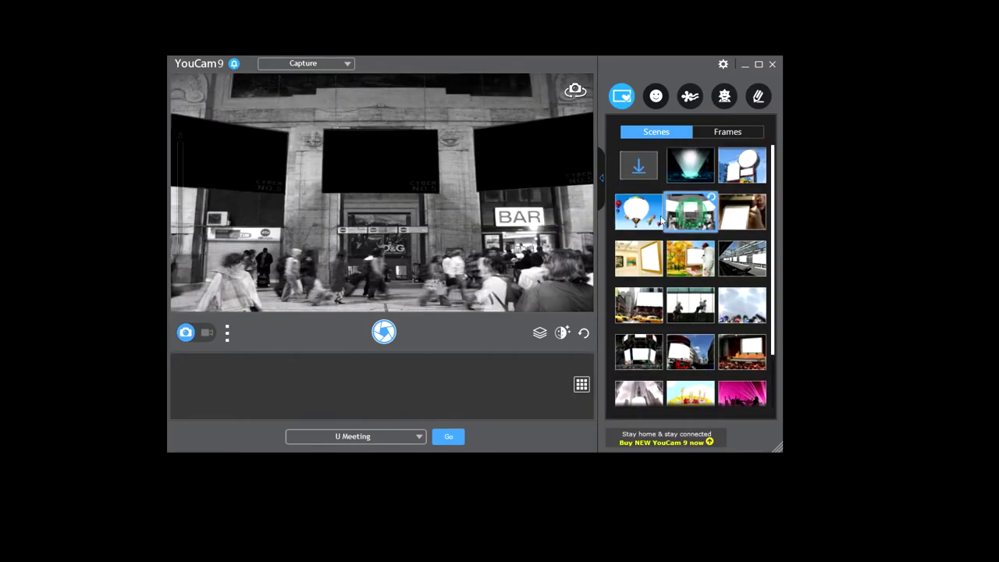
{"action": "left_click", "coordinate": [656, 217]}
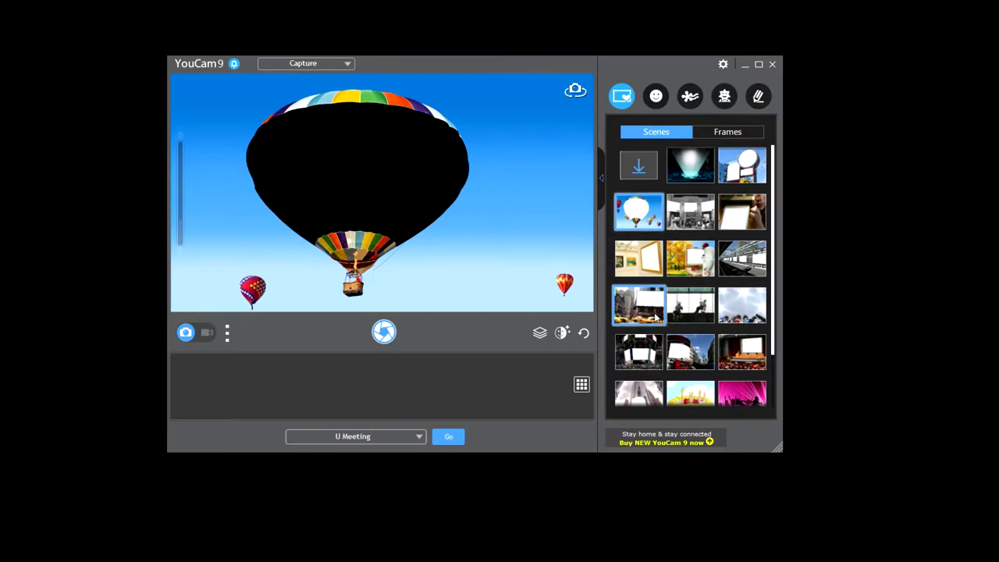
{"action": "left_click", "coordinate": [657, 316]}
Play the first smiling emoji from the Emotions effects over the camera picture.
{"action": "left_click", "coordinate": [655, 95]}
{"action": "left_click", "coordinate": [691, 132]}
{"action": "left_click", "coordinate": [690, 165]}
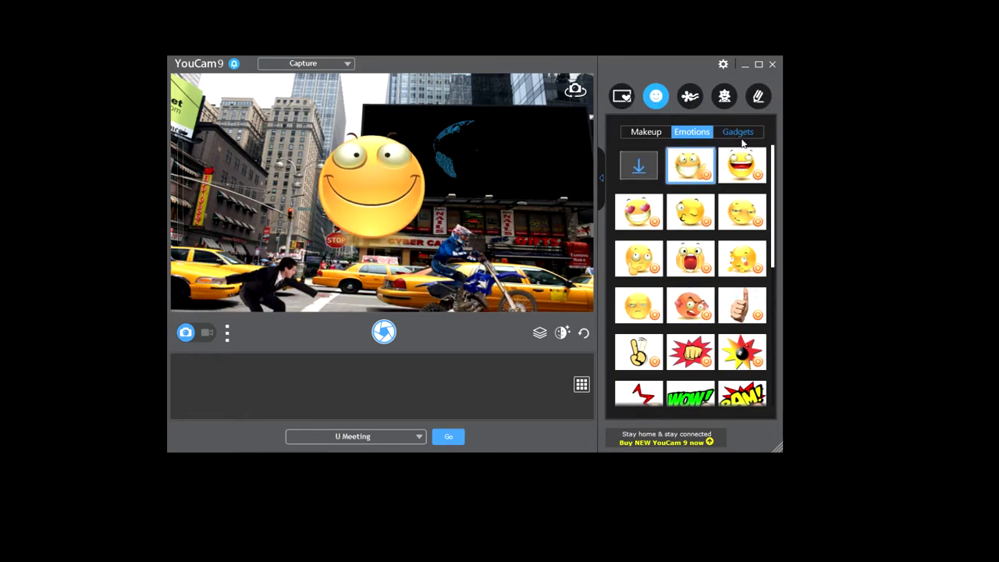
Try the popcorn particle effect and replace it with the coloured lights particle effect.
{"action": "left_click", "coordinate": [690, 96]}
{"action": "left_click", "coordinate": [708, 177]}
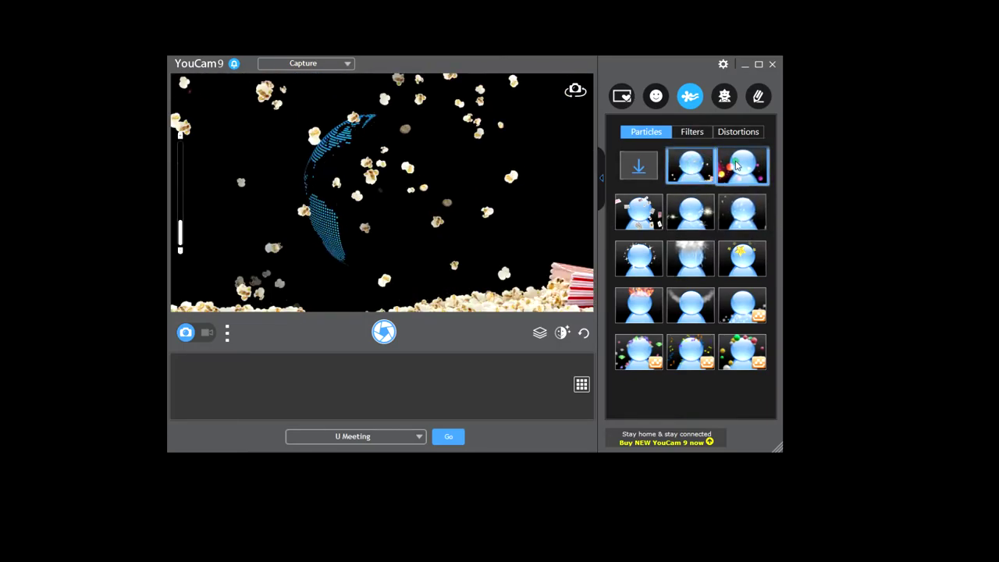
{"action": "left_click", "coordinate": [735, 164]}
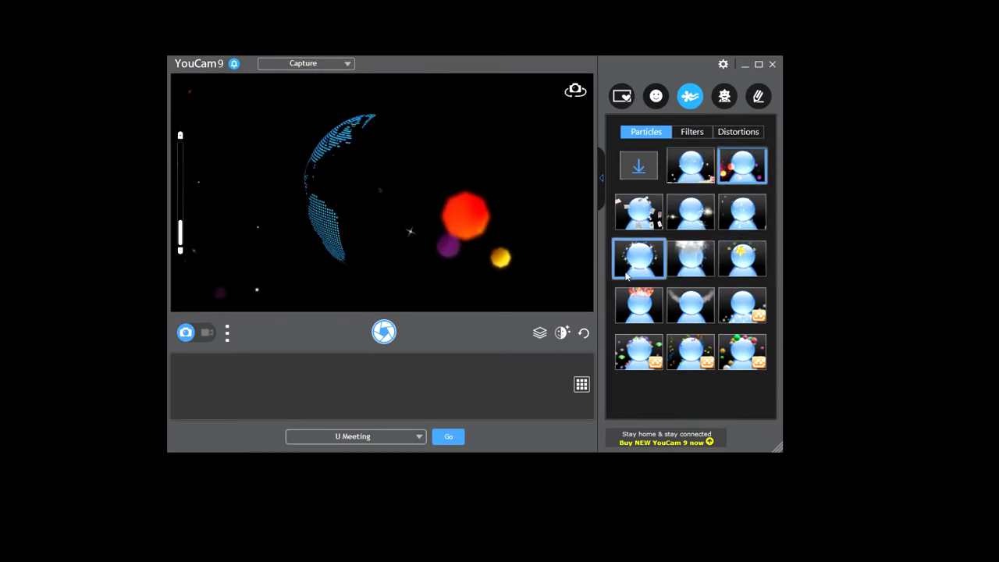
Apply the crowned king avatar and scribble across its face with a dark red marker.
{"action": "left_click", "coordinate": [724, 96]}
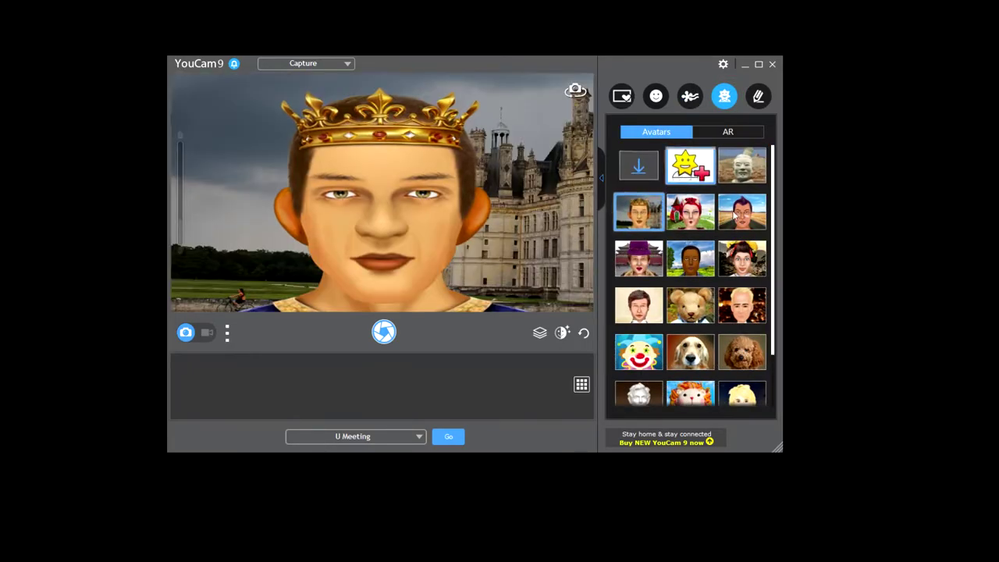
{"action": "left_click", "coordinate": [756, 99]}
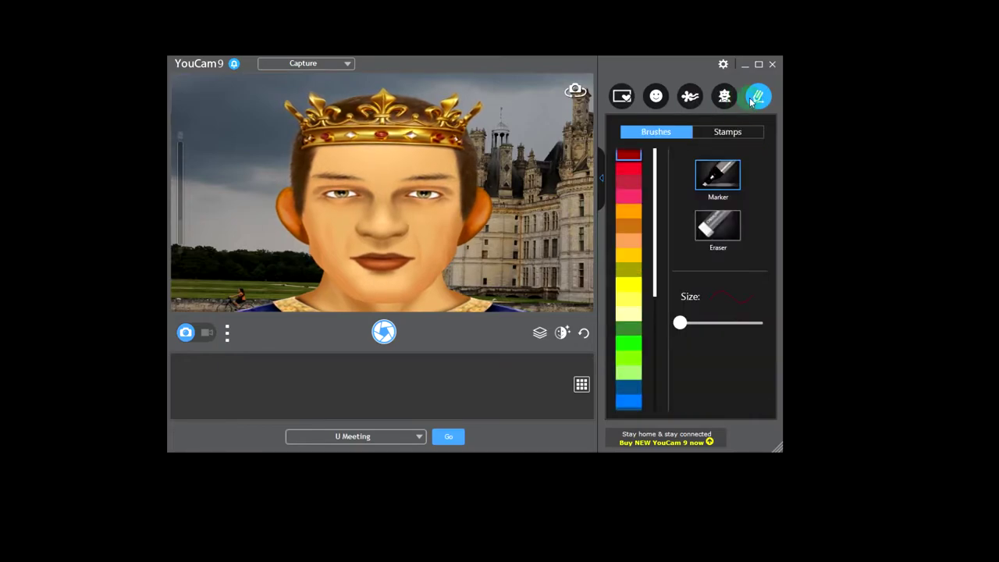
{"action": "left_click", "coordinate": [629, 170]}
{"action": "mouse_move", "coordinate": [464, 169]}
{"action": "left_mouse_down"}
{"action": "mouse_move", "coordinate": [311, 242]}
{"action": "mouse_move", "coordinate": [472, 183]}
{"action": "left_mouse_up"}
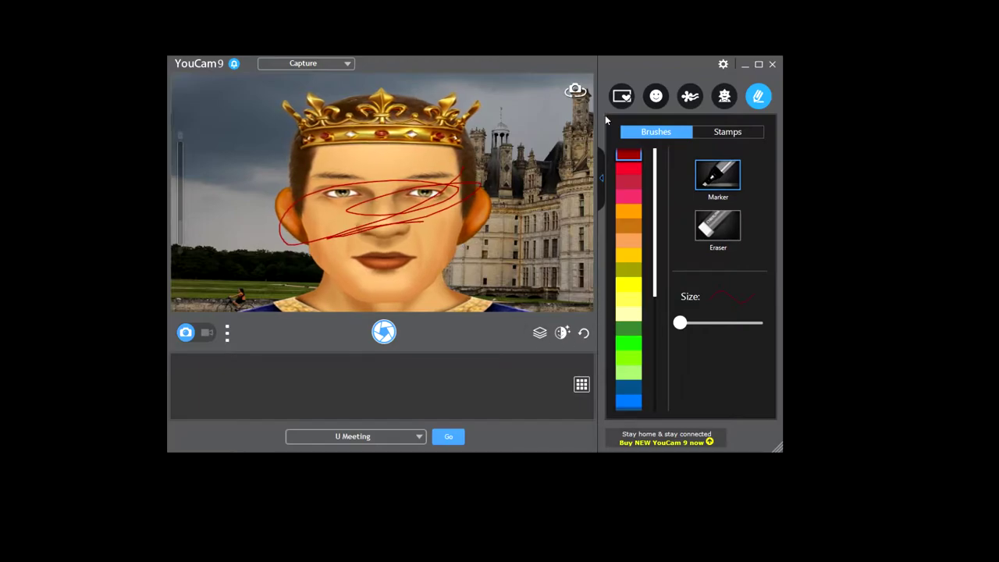
Set the background to the scene with light beams rising from a glowing platform.
{"action": "left_click", "coordinate": [621, 96]}
{"action": "left_click", "coordinate": [691, 165]}
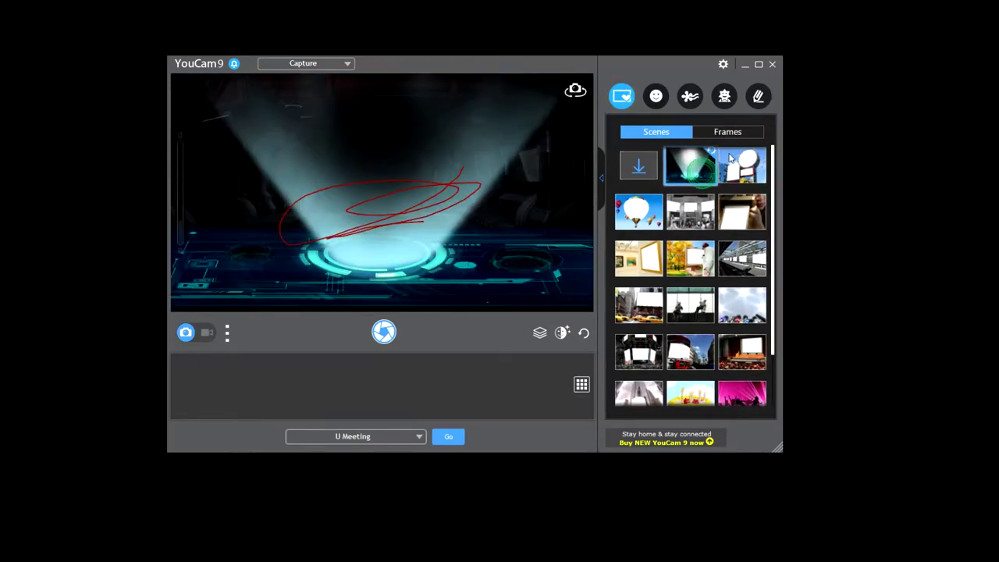
Look through the drawing stamps and the brush colour palette.
{"action": "left_click", "coordinate": [758, 96]}
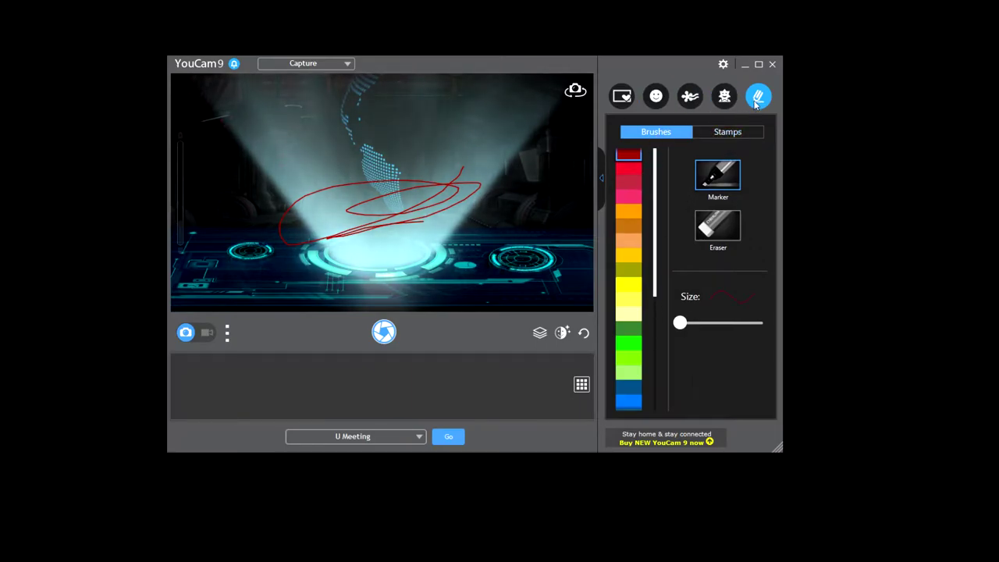
{"action": "left_click", "coordinate": [735, 132]}
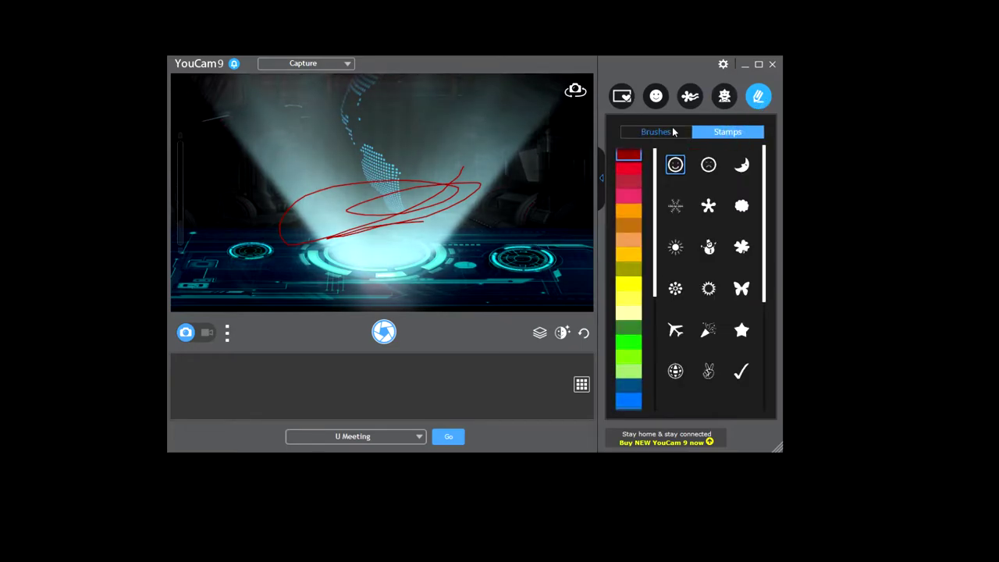
{"action": "left_click", "coordinate": [669, 131]}
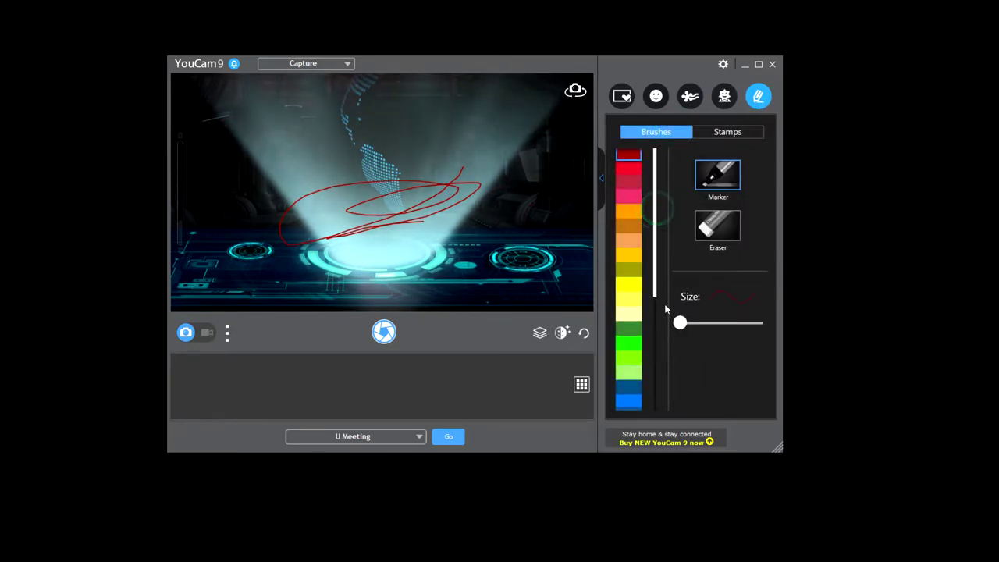
{"action": "scroll", "coordinate": [668, 351], "scroll_direction": "down", "scroll_amount": 5}
{"action": "scroll", "coordinate": [669, 393], "scroll_direction": "up", "scroll_amount": 5}
Erase the red scribble over the light-beam scene, using the Eraser at its maximum size.
{"action": "left_click", "coordinate": [717, 234]}
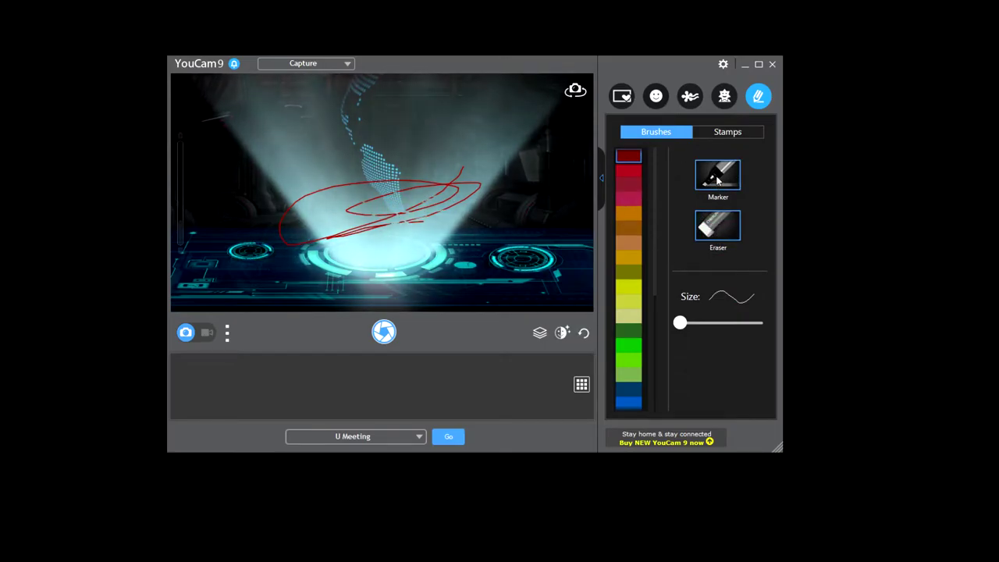
{"action": "left_click", "coordinate": [725, 131]}
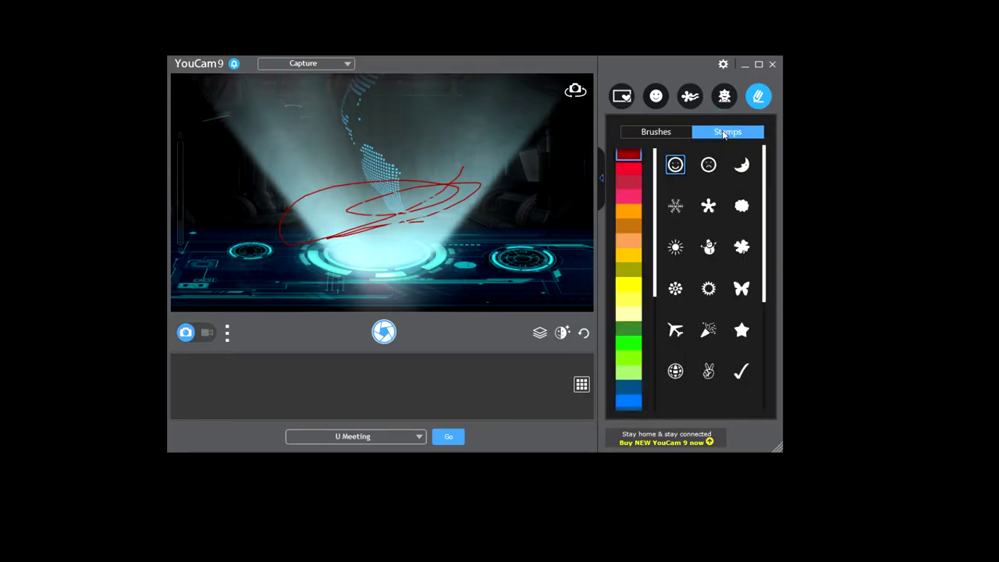
{"action": "left_click", "coordinate": [659, 132]}
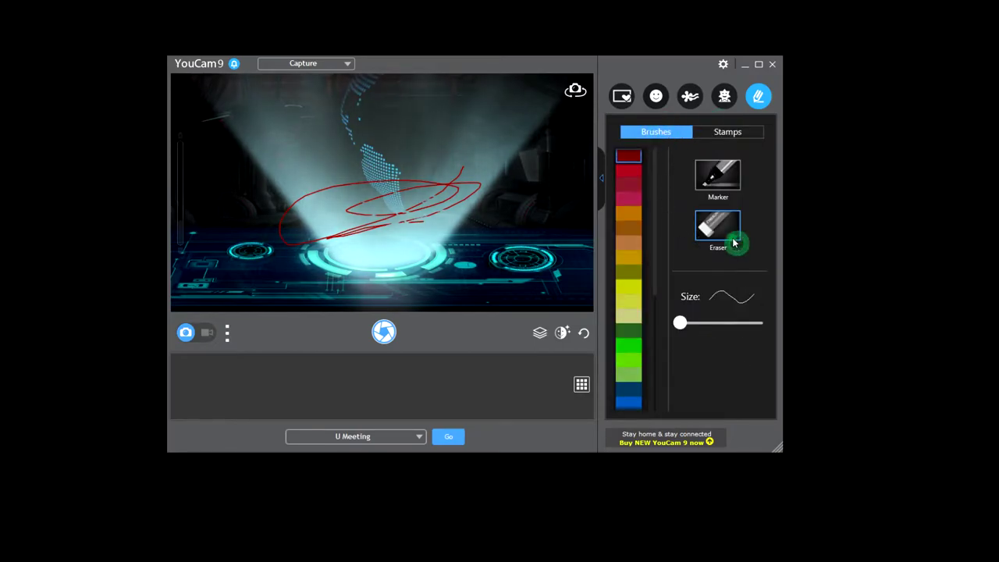
{"action": "left_click", "coordinate": [708, 174]}
{"action": "left_click", "coordinate": [716, 234]}
{"action": "left_click_drag", "start_coordinate": [679, 322], "coordinate": [791, 339]}
{"action": "left_click_drag", "start_coordinate": [477, 201], "coordinate": [450, 203]}
{"action": "mouse_move", "coordinate": [307, 250]}
{"action": "left_mouse_down"}
{"action": "mouse_move", "coordinate": [225, 229]}
{"action": "mouse_move", "coordinate": [361, 231]}
{"action": "mouse_move", "coordinate": [455, 154]}
{"action": "mouse_move", "coordinate": [319, 198]}
{"action": "mouse_move", "coordinate": [450, 202]}
{"action": "mouse_move", "coordinate": [232, 218]}
{"action": "mouse_move", "coordinate": [418, 150]}
{"action": "mouse_move", "coordinate": [374, 194]}
{"action": "mouse_move", "coordinate": [482, 177]}
{"action": "left_mouse_up"}
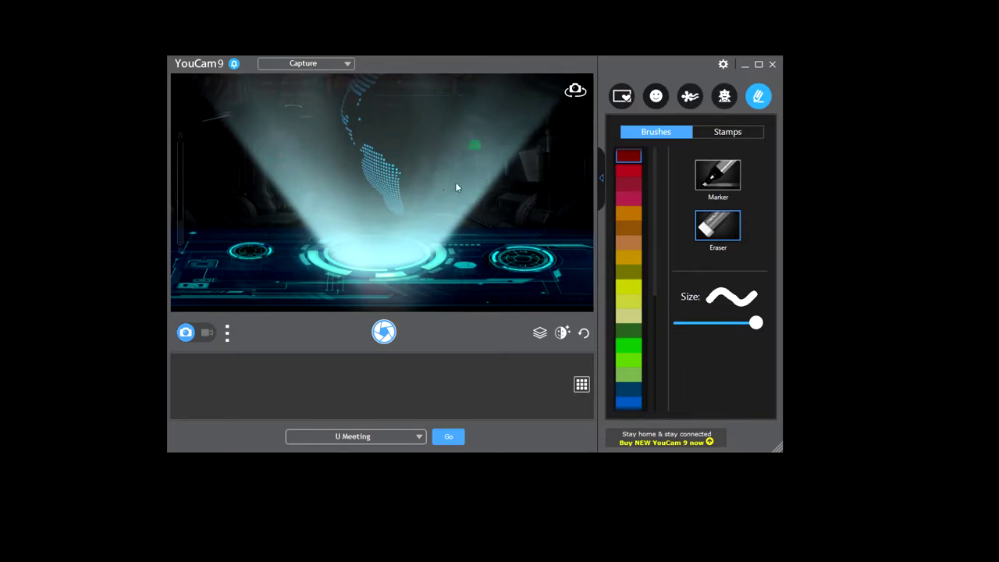
Start the Desktop Capture presentation mode.
{"action": "left_click", "coordinate": [348, 65]}
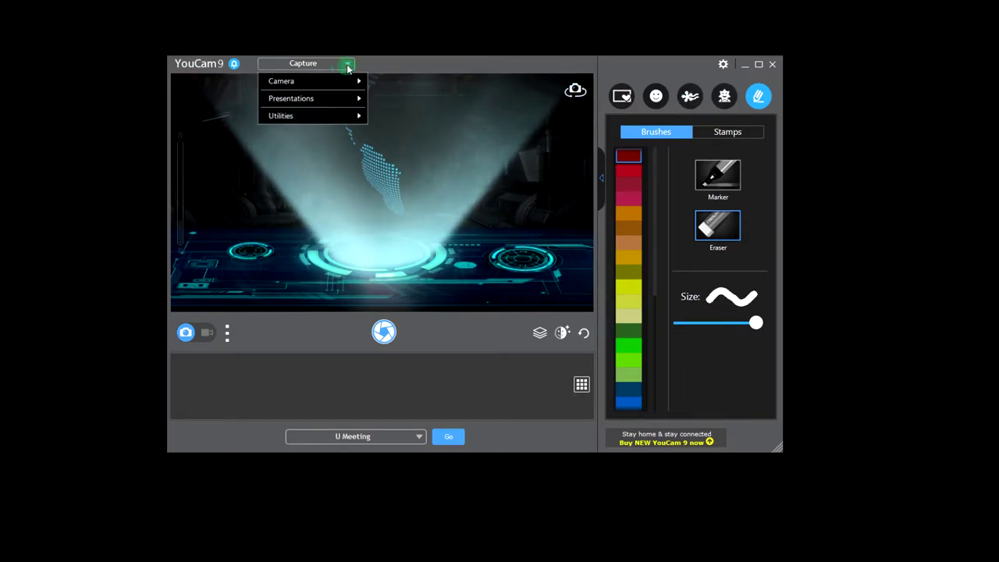
{"action": "mouse_move", "coordinate": [355, 82]}
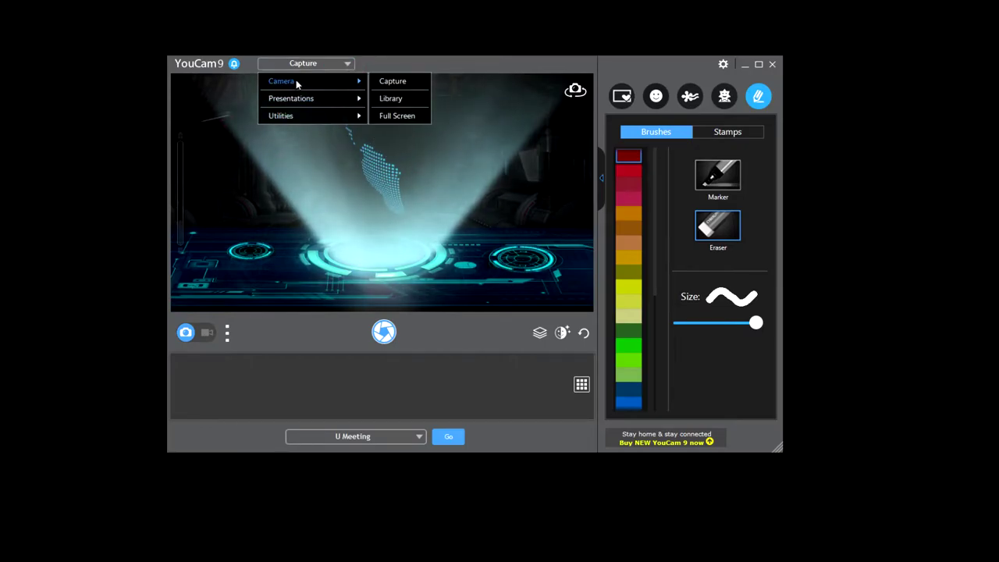
{"action": "mouse_move", "coordinate": [339, 101]}
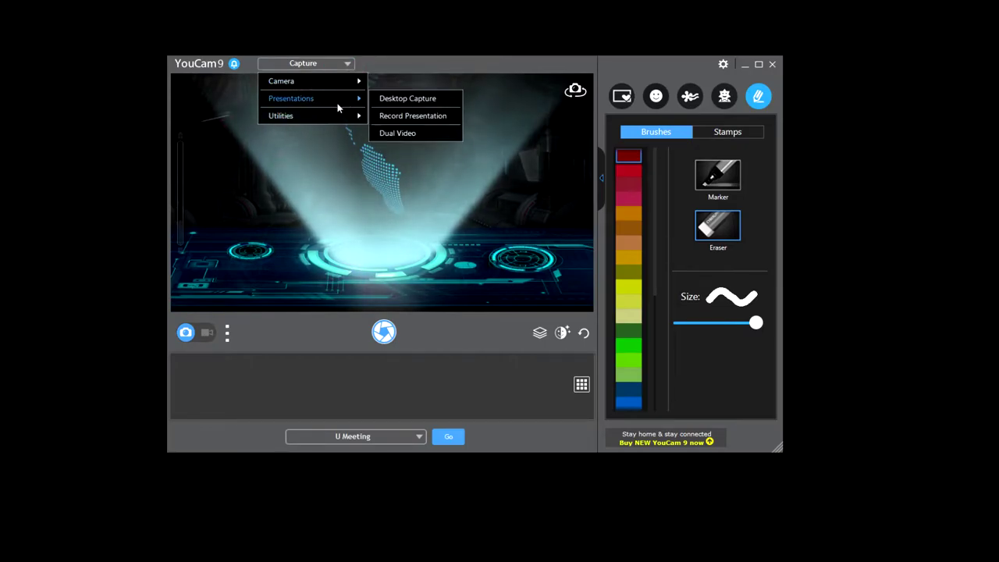
{"action": "left_click", "coordinate": [413, 98]}
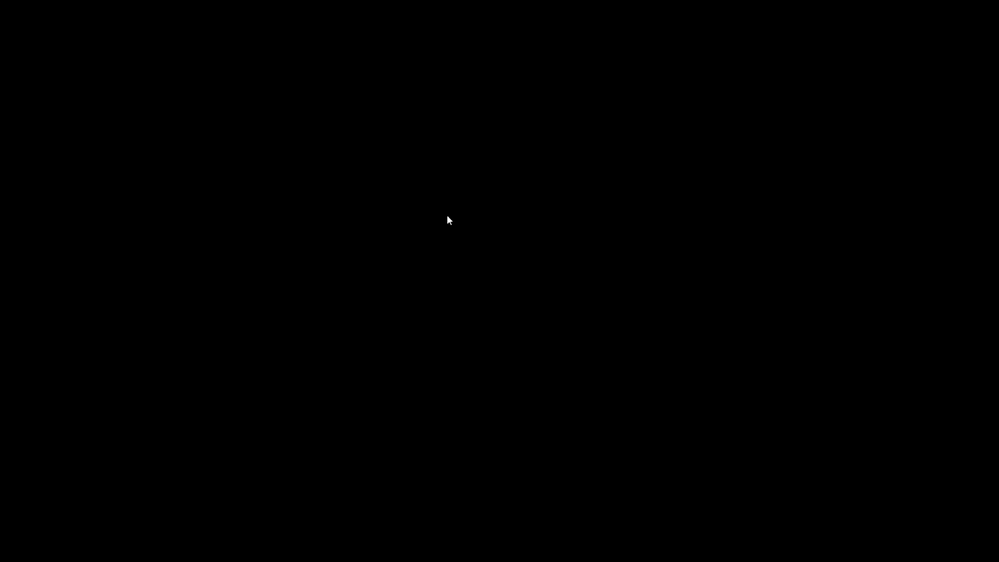
Move the Desktop Capture window aside and close it to return to the main camera window.
{"action": "left_click_drag", "start_coordinate": [703, 339], "coordinate": [421, 208]}
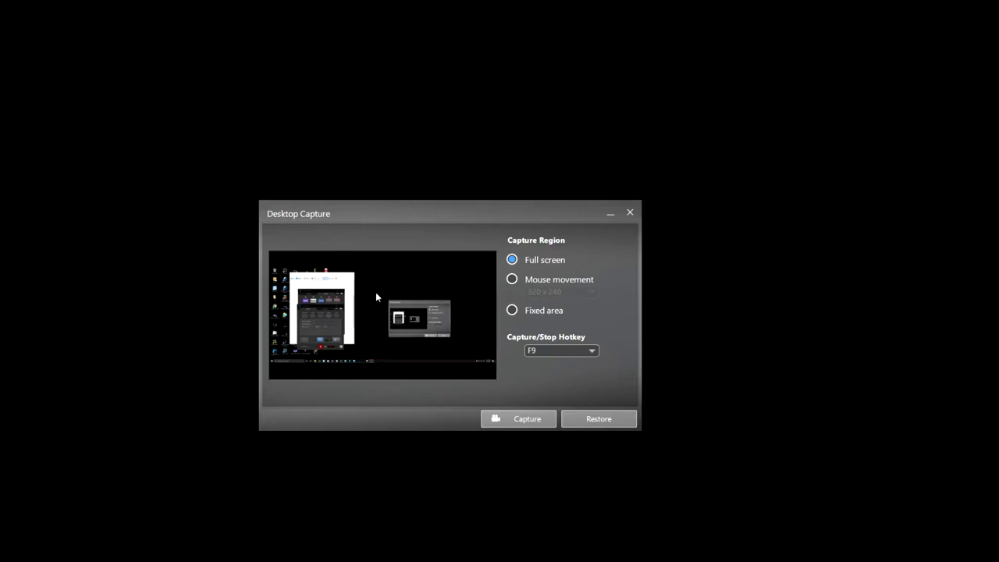
{"action": "left_click", "coordinate": [546, 425]}
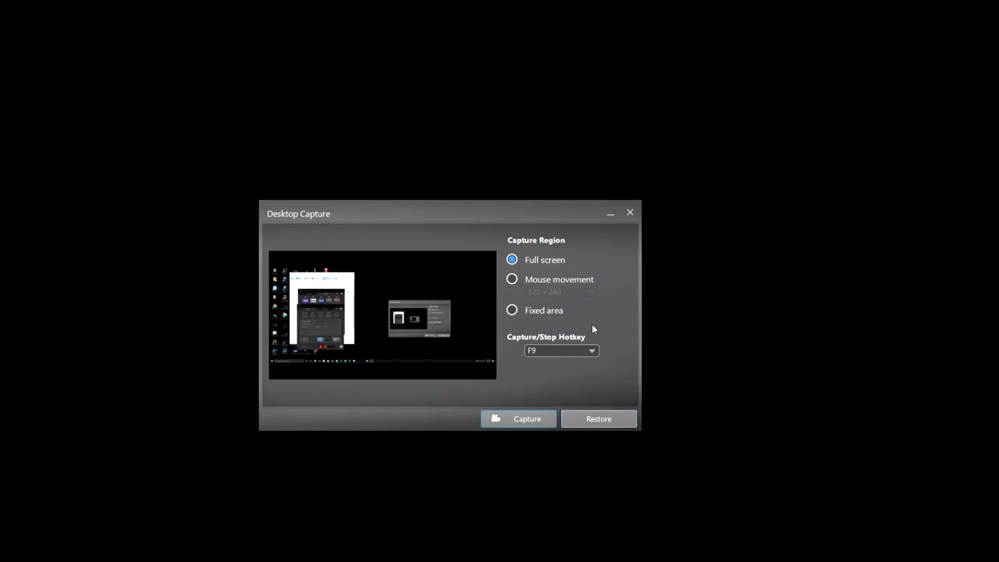
{"action": "left_click", "coordinate": [630, 215]}
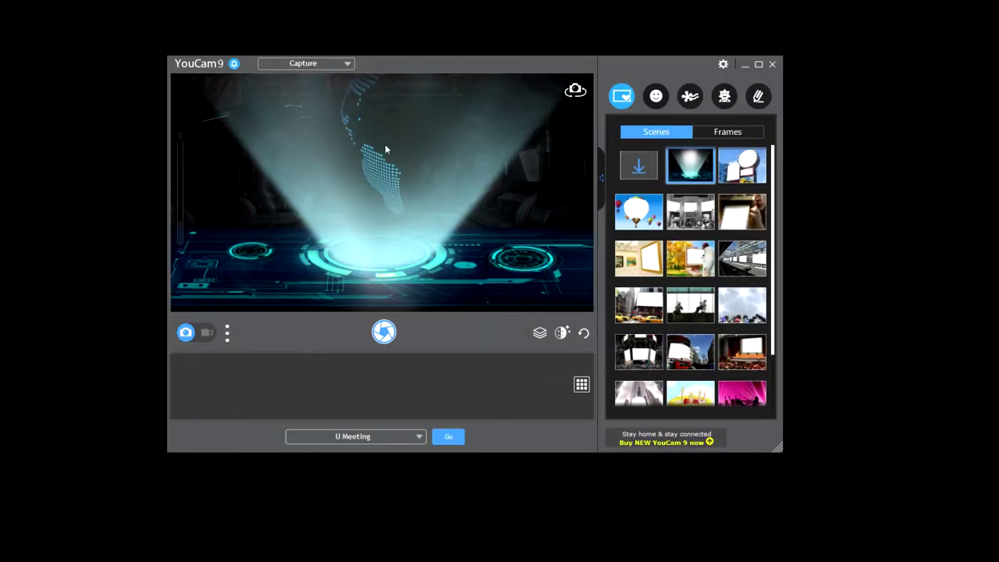
Examine the available meeting and streaming destinations, including Live Broadcast to YouTube and Live Broadcast to Facebook.
{"action": "left_click_drag", "start_coordinate": [387, 64], "coordinate": [404, 49]}
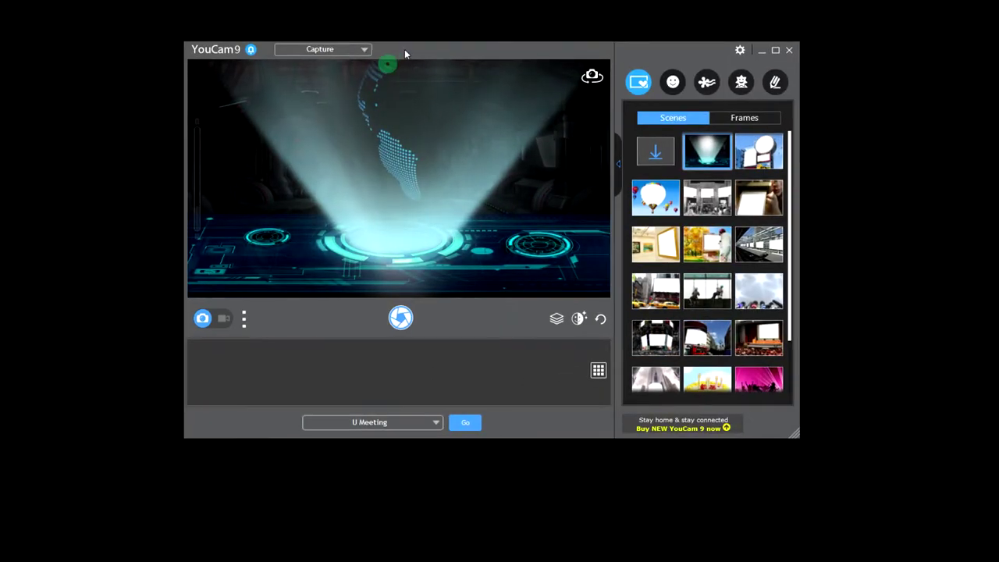
{"action": "left_click", "coordinate": [434, 422]}
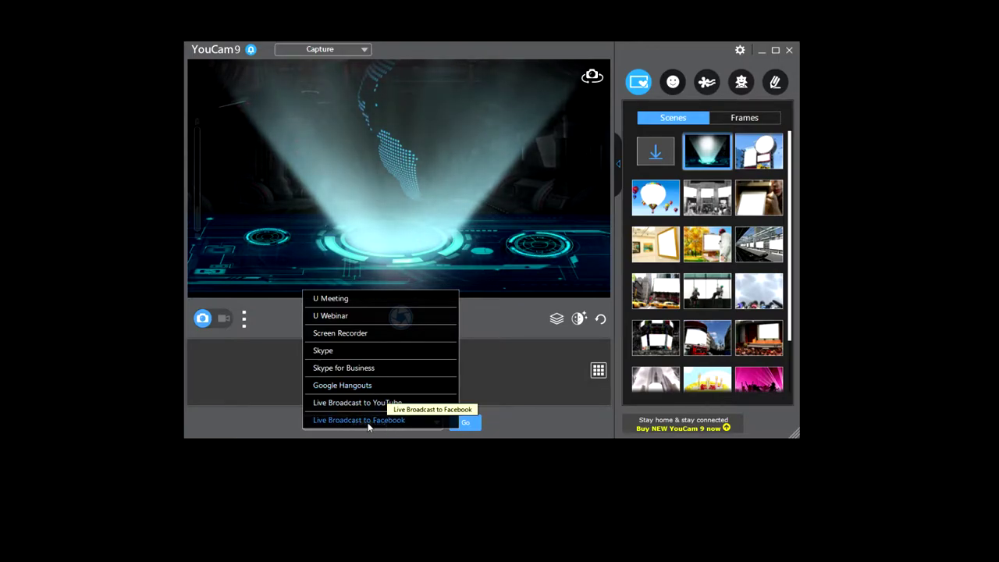
{"action": "left_click", "coordinate": [522, 426]}
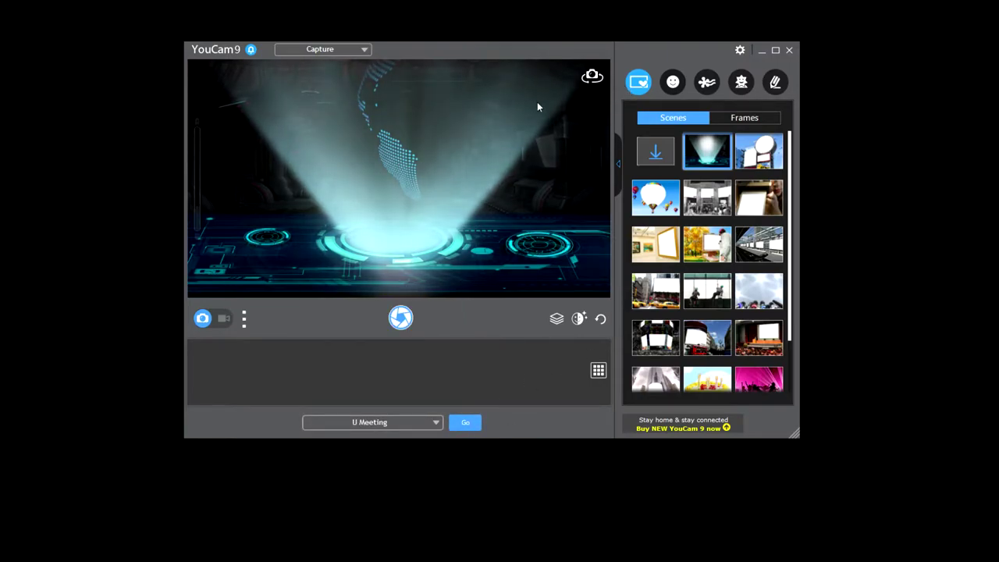
Close YouCam 9 and bring up the Screen Recorder window running in the background.
{"action": "left_click", "coordinate": [788, 49]}
{"action": "left_click", "coordinate": [788, 561]}
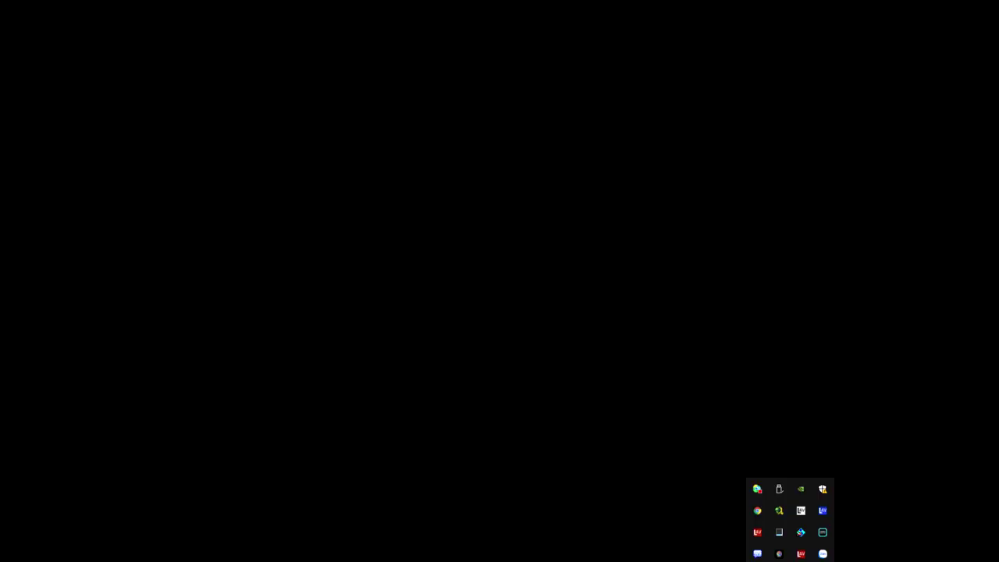
{"action": "right_click", "coordinate": [777, 554]}
{"action": "left_click", "coordinate": [777, 549]}
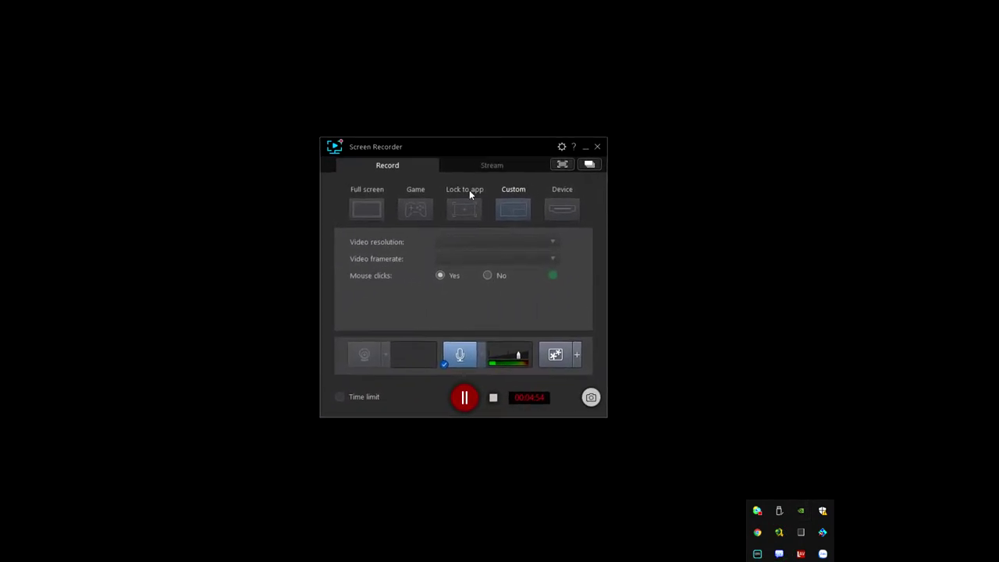
Try to switch the Screen Recorder from its Record settings to the Stream settings.
{"action": "left_click", "coordinate": [493, 259]}
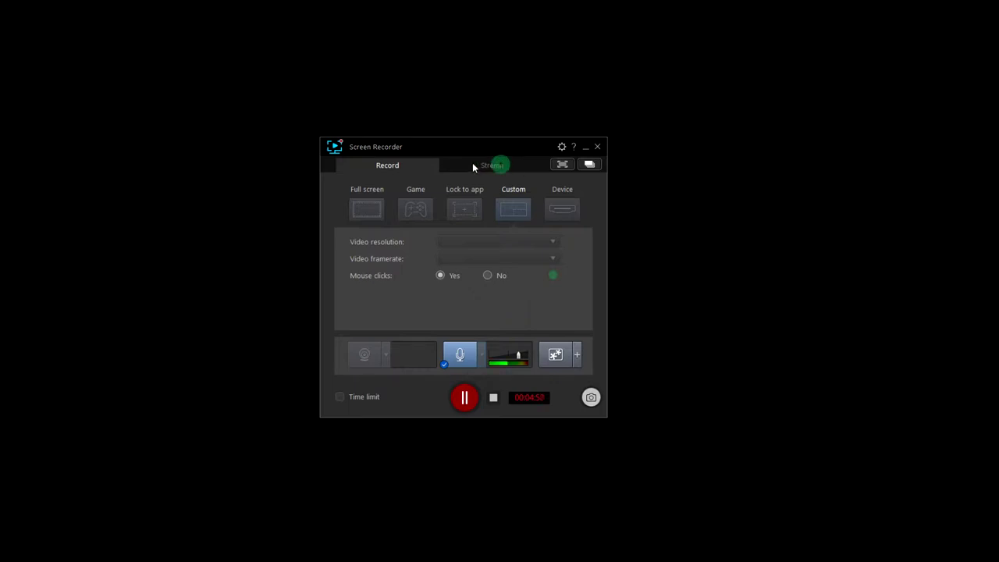
{"action": "left_click", "coordinate": [500, 167]}
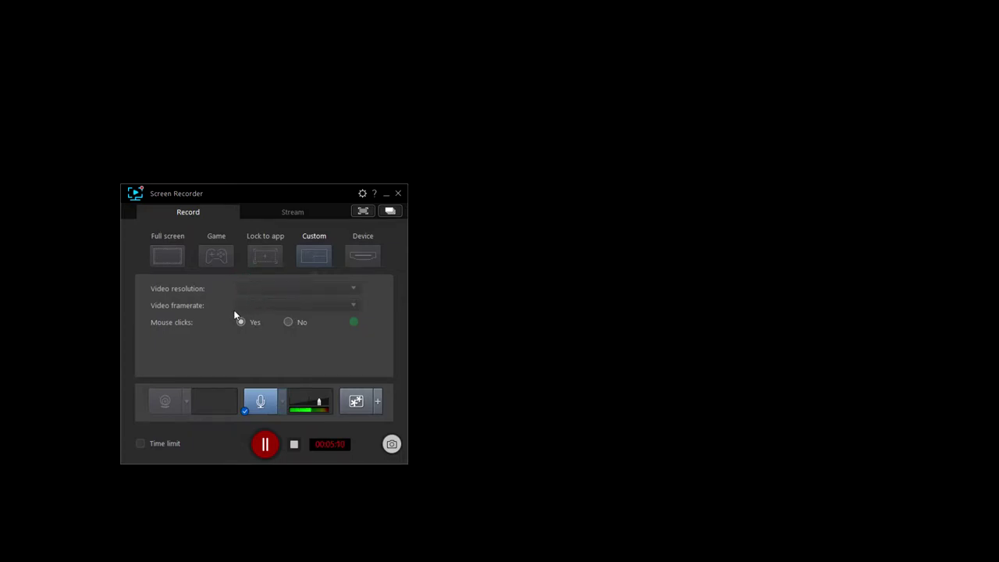
{"action": "left_click", "coordinate": [252, 312]}
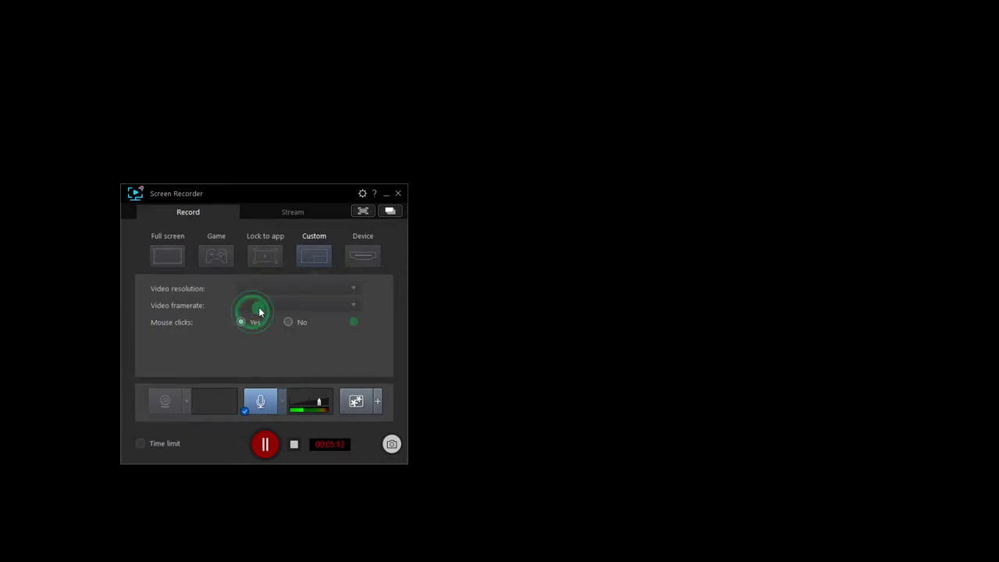
{"action": "left_click", "coordinate": [307, 197]}
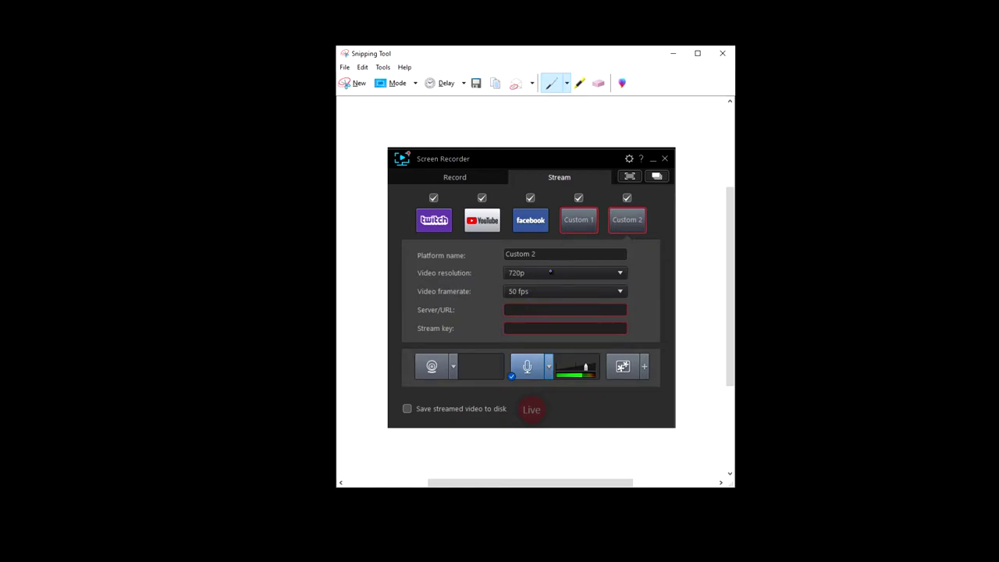
Close the Snipping Tool image of the Screen Recorder's stream settings and switch to OBS.
{"action": "left_click_drag", "start_coordinate": [598, 60], "coordinate": [448, 81]}
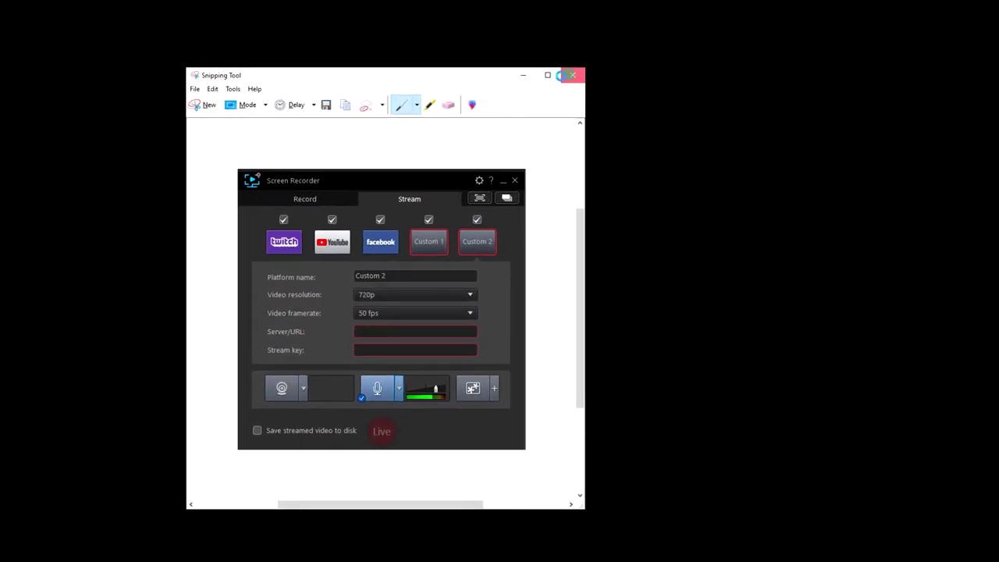
{"action": "left_click", "coordinate": [571, 75]}
{"action": "left_click", "coordinate": [430, 299]}
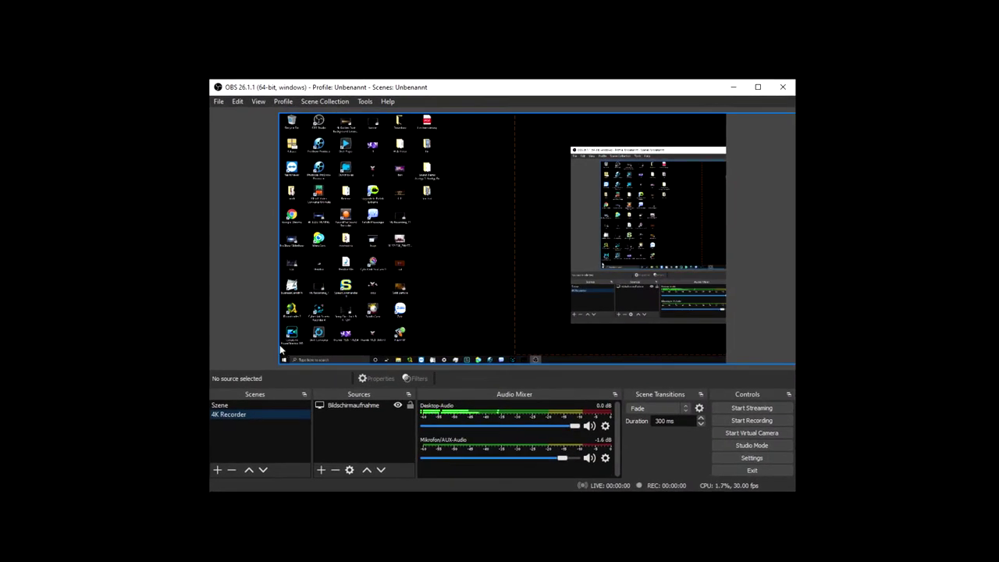
Look through the Stream, Output, Audio, Video, Hotkeys, Advanced and General pages of the OBS settings and close them.
{"action": "left_click", "coordinate": [218, 102]}
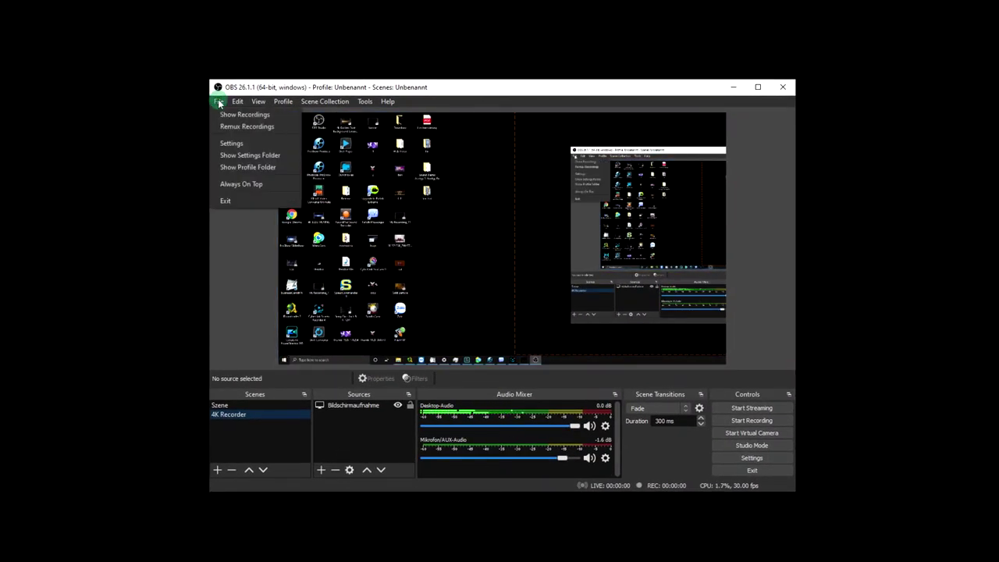
{"action": "left_click", "coordinate": [259, 145]}
{"action": "left_click", "coordinate": [277, 142]}
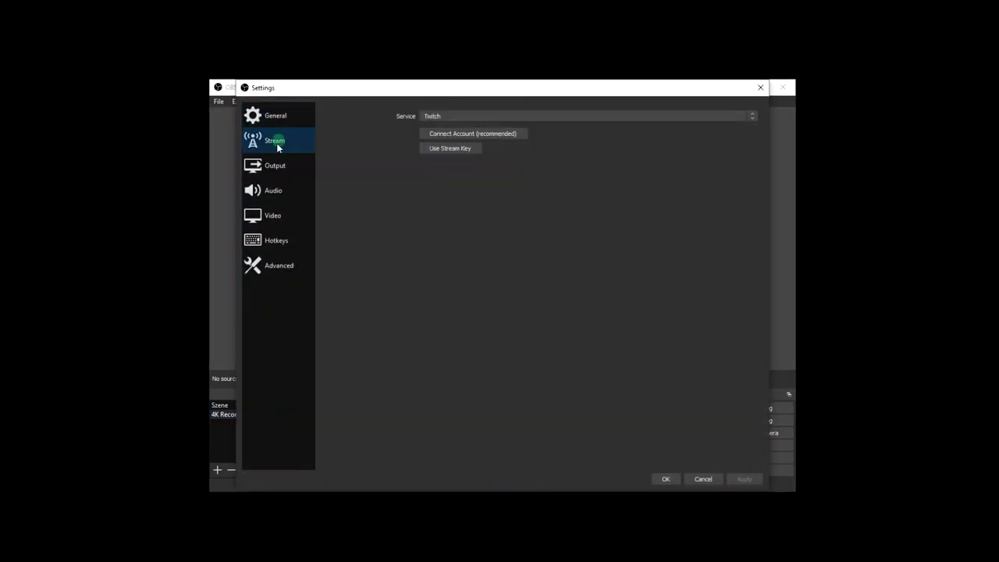
{"action": "left_click", "coordinate": [275, 165]}
{"action": "left_click", "coordinate": [275, 191]}
{"action": "left_click", "coordinate": [275, 215]}
{"action": "left_click", "coordinate": [276, 240]}
{"action": "left_click", "coordinate": [280, 269]}
{"action": "left_click", "coordinate": [274, 240]}
{"action": "left_click", "coordinate": [275, 213]}
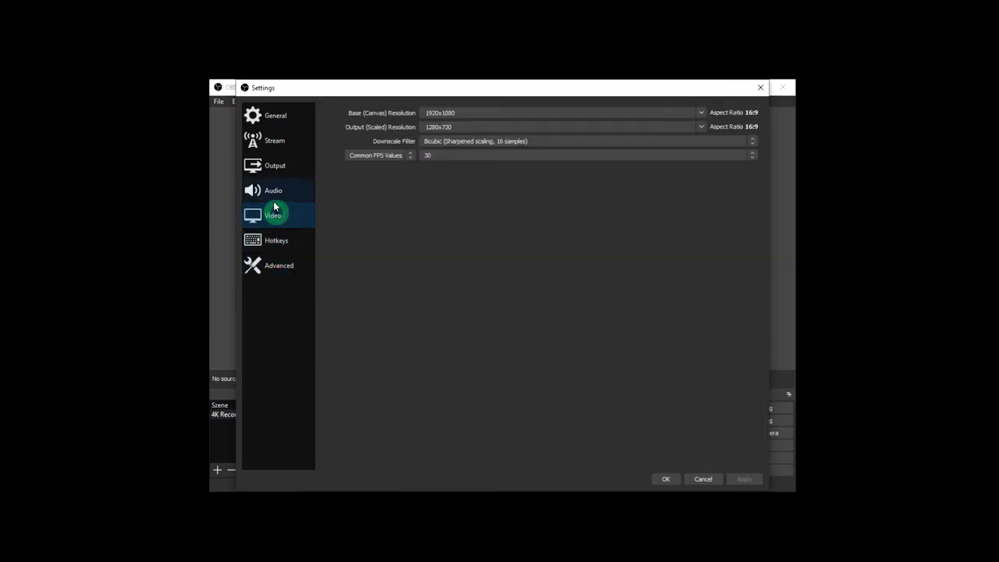
{"action": "left_click", "coordinate": [273, 191]}
{"action": "left_click", "coordinate": [275, 166]}
{"action": "left_click", "coordinate": [274, 140]}
{"action": "left_click", "coordinate": [277, 115]}
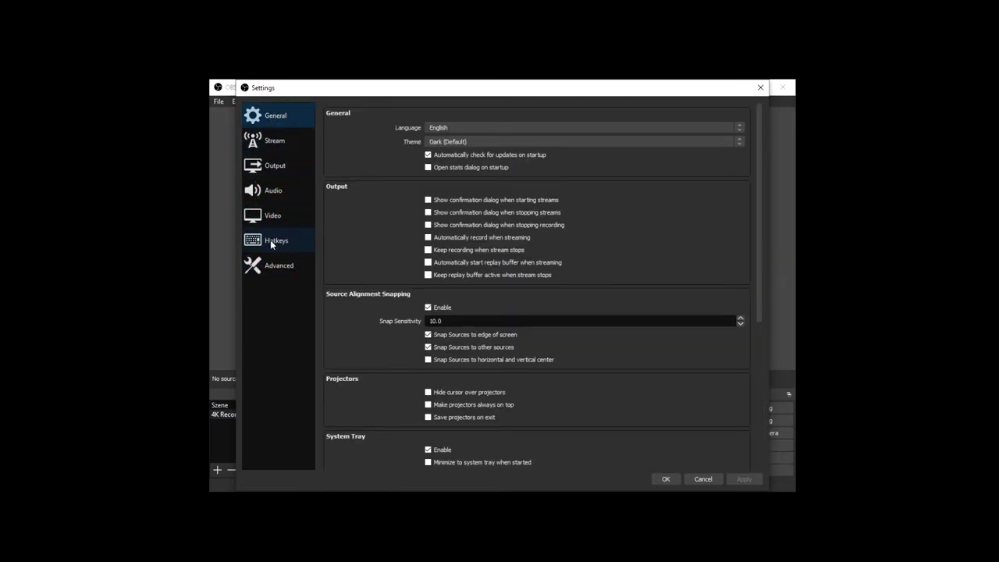
{"action": "left_click", "coordinate": [274, 216]}
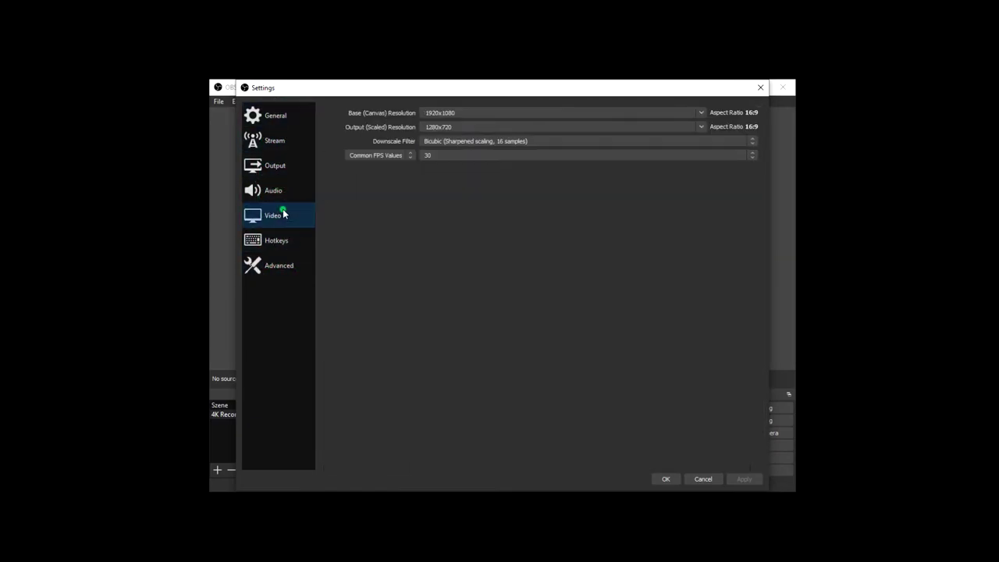
{"action": "left_click", "coordinate": [758, 87]}
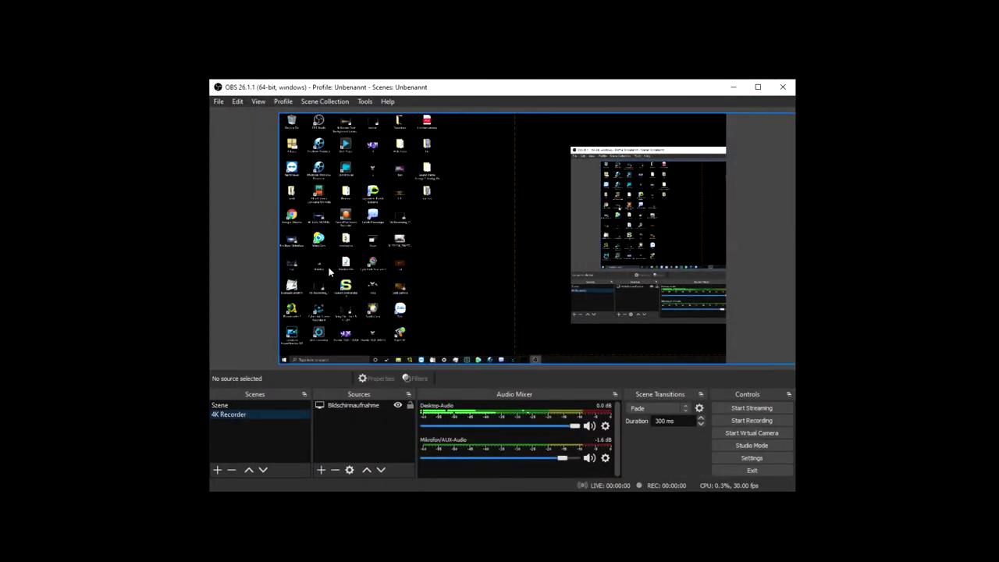
{"action": "mouse_move", "coordinate": [492, 255]}
{"action": "left_mouse_down"}
{"action": "mouse_move", "coordinate": [310, 257]}
{"action": "mouse_move", "coordinate": [364, 315]}
{"action": "mouse_move", "coordinate": [510, 236]}
{"action": "mouse_move", "coordinate": [513, 253]}
{"action": "mouse_move", "coordinate": [305, 267]}
{"action": "mouse_move", "coordinate": [495, 259]}
{"action": "left_mouse_up"}
{"action": "right_click", "coordinate": [341, 434]}
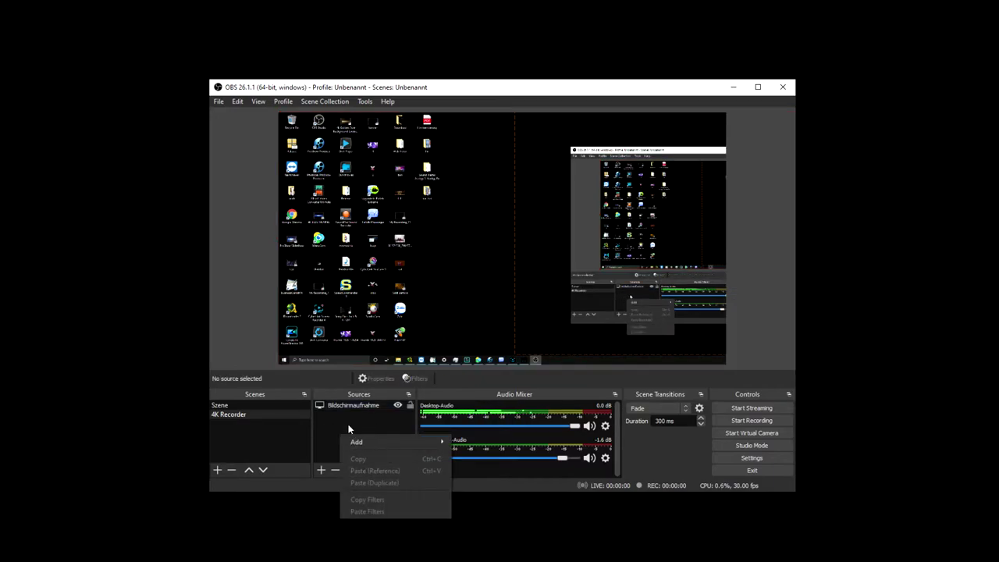
{"action": "left_click", "coordinate": [268, 430]}
{"action": "left_click", "coordinate": [378, 431]}
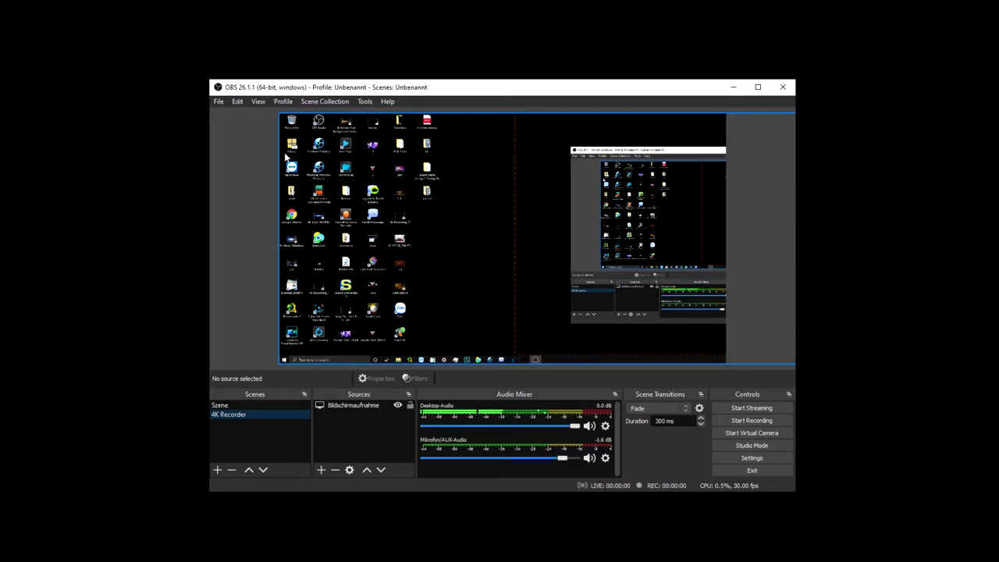
{"action": "left_click", "coordinate": [365, 102]}
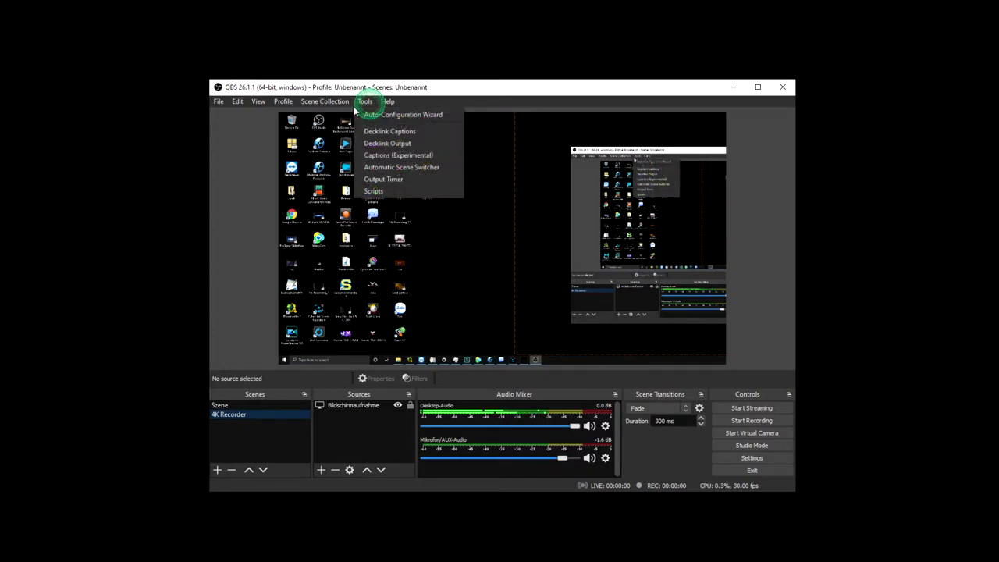
{"action": "left_click", "coordinate": [241, 106]}
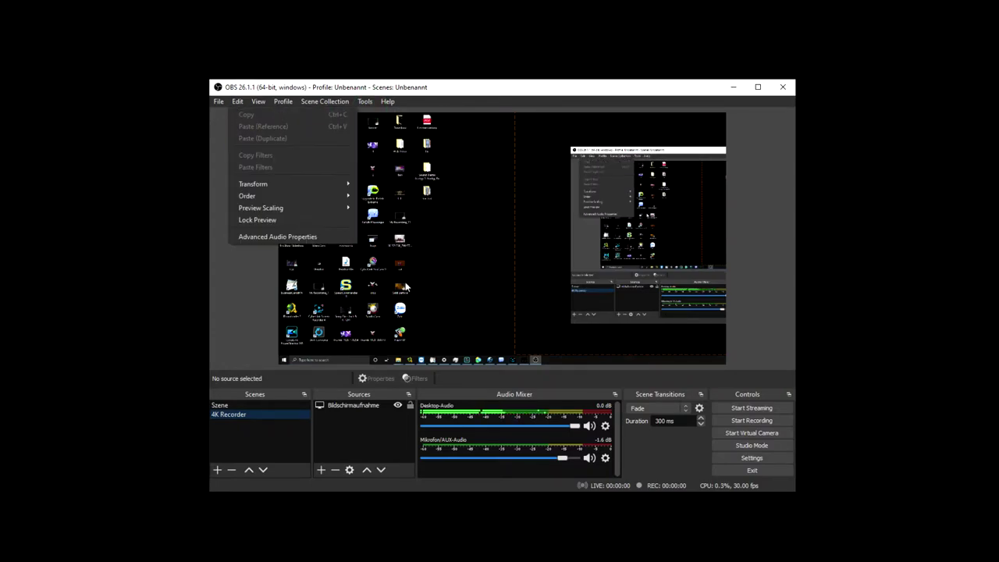
{"action": "left_click", "coordinate": [348, 442]}
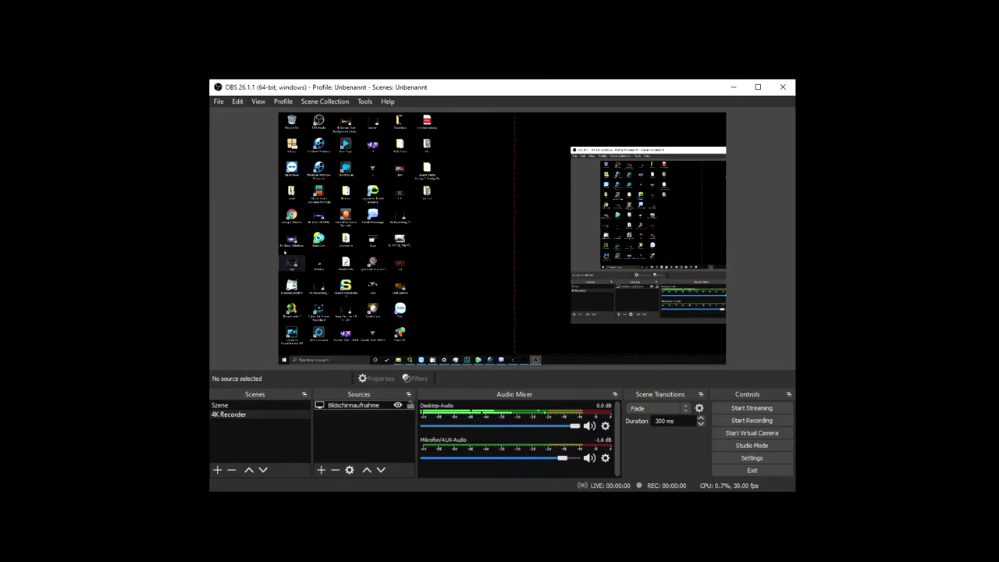
Open Facebook in Chrome and bring up the Live Producer page.
{"action": "double_click", "coordinate": [291, 214]}
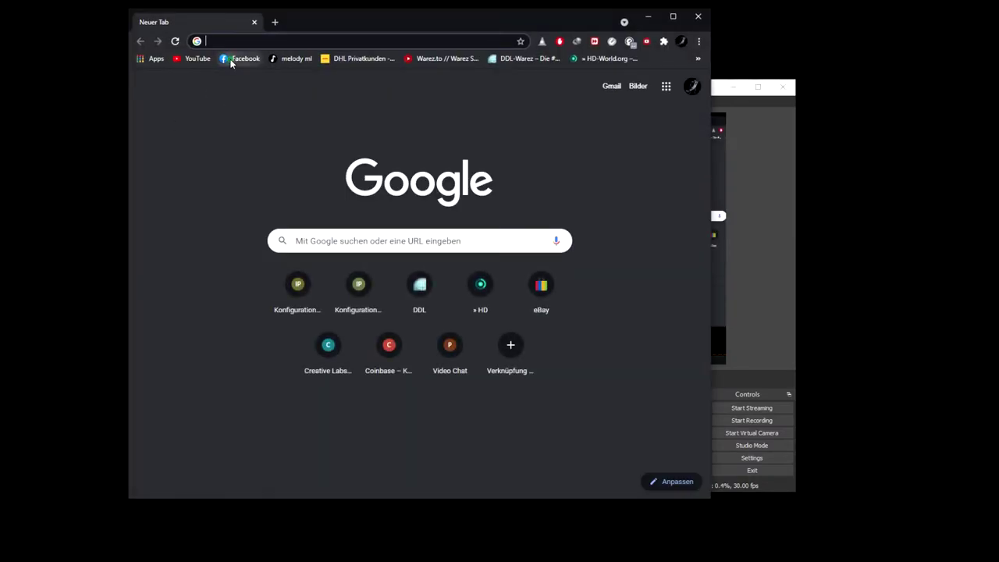
{"action": "left_click", "coordinate": [231, 60]}
{"action": "left_click_drag", "start_coordinate": [408, 18], "coordinate": [394, 17]}
{"action": "left_click", "coordinate": [783, 217]}
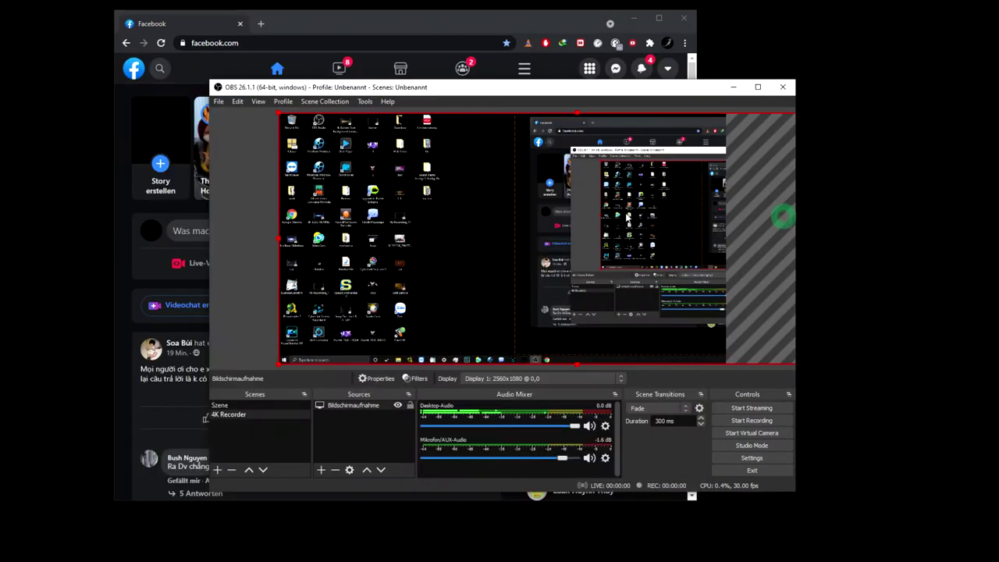
{"action": "left_click", "coordinate": [298, 16]}
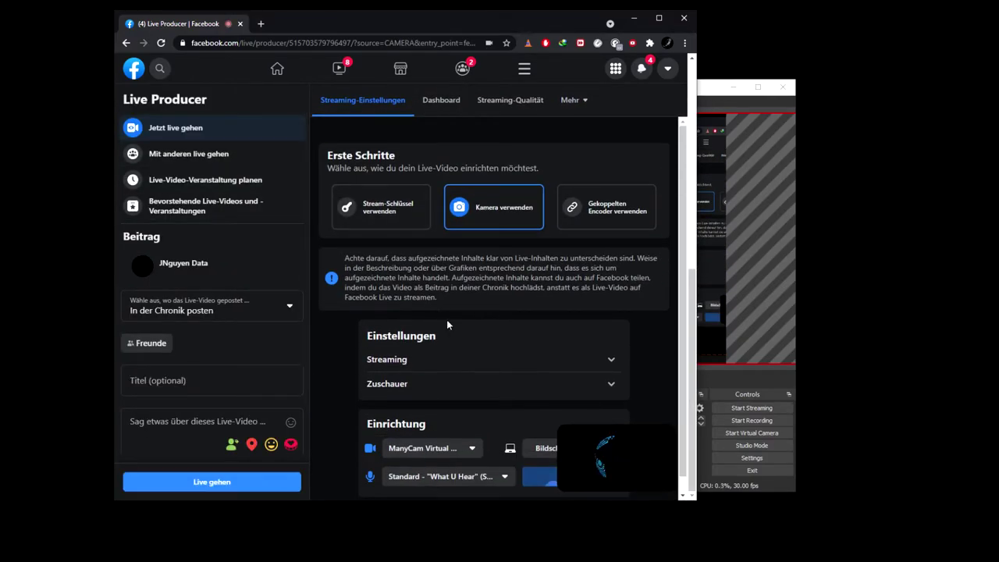
Set up the live video with "Stream-Schlüssel verwenden" and show the Server-URL and stream key fields.
{"action": "left_click", "coordinate": [380, 210]}
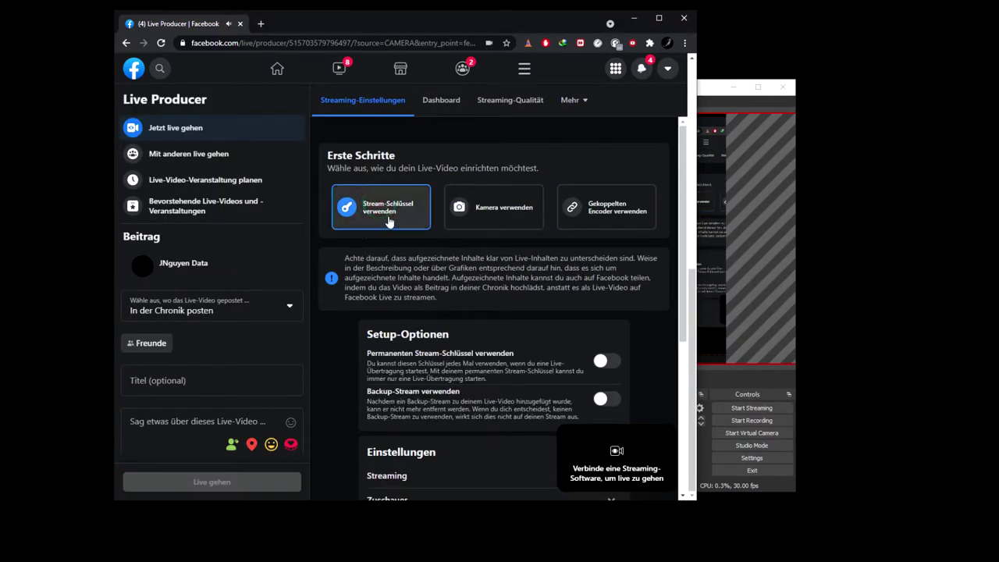
{"action": "scroll", "coordinate": [388, 222], "scroll_direction": "down", "scroll_amount": 2}
{"action": "scroll", "coordinate": [421, 257], "scroll_direction": "down", "scroll_amount": 2}
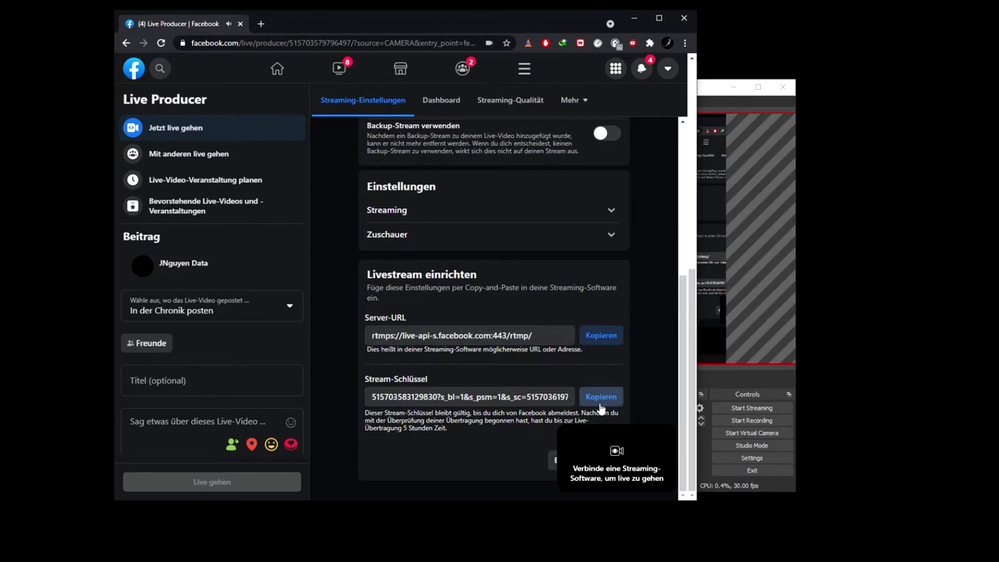
Arrange the OBS and Live Producer windows side by side and copy the stream key from Facebook.
{"action": "left_click", "coordinate": [725, 374]}
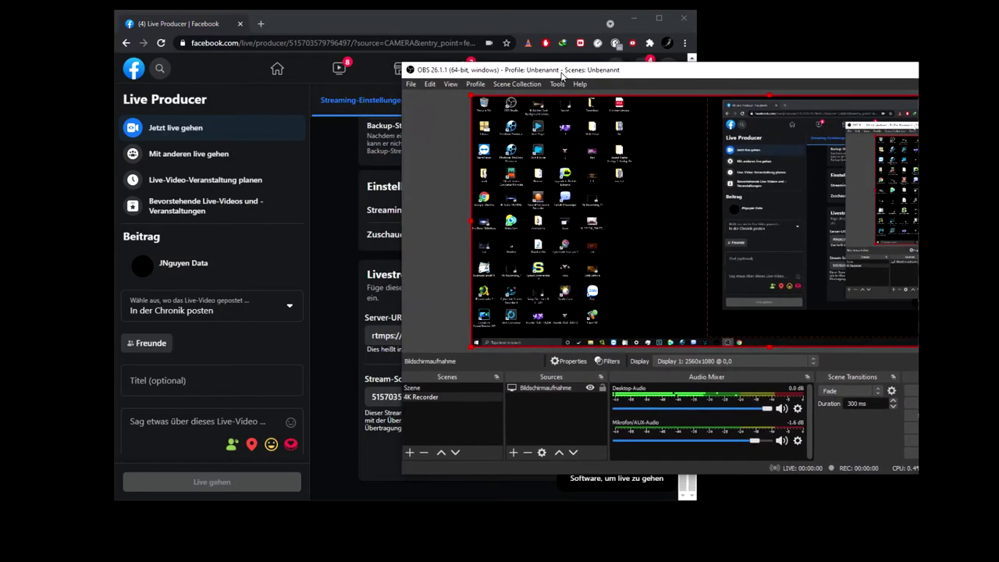
{"action": "left_click_drag", "start_coordinate": [359, 21], "coordinate": [165, 20]}
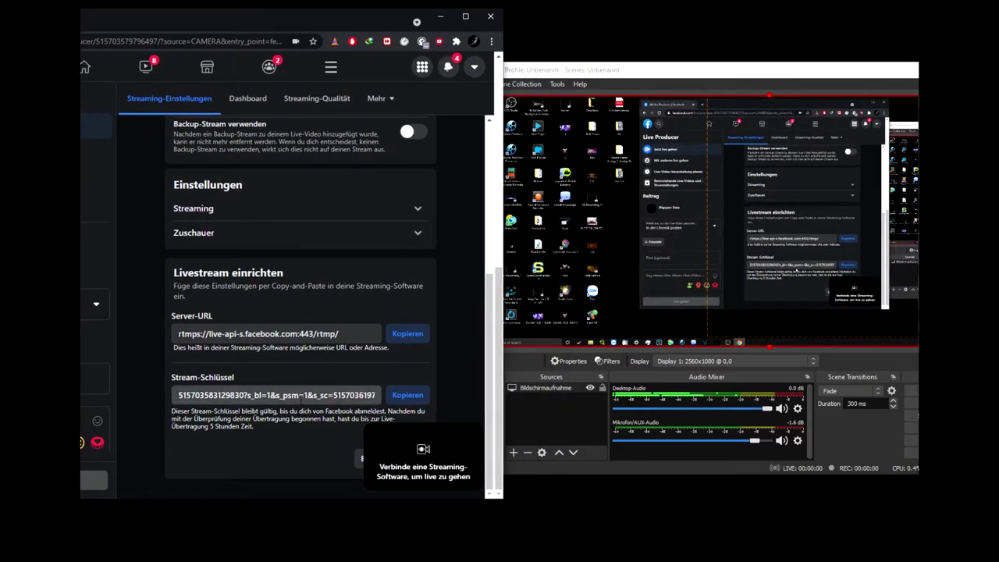
{"action": "left_click", "coordinate": [407, 396]}
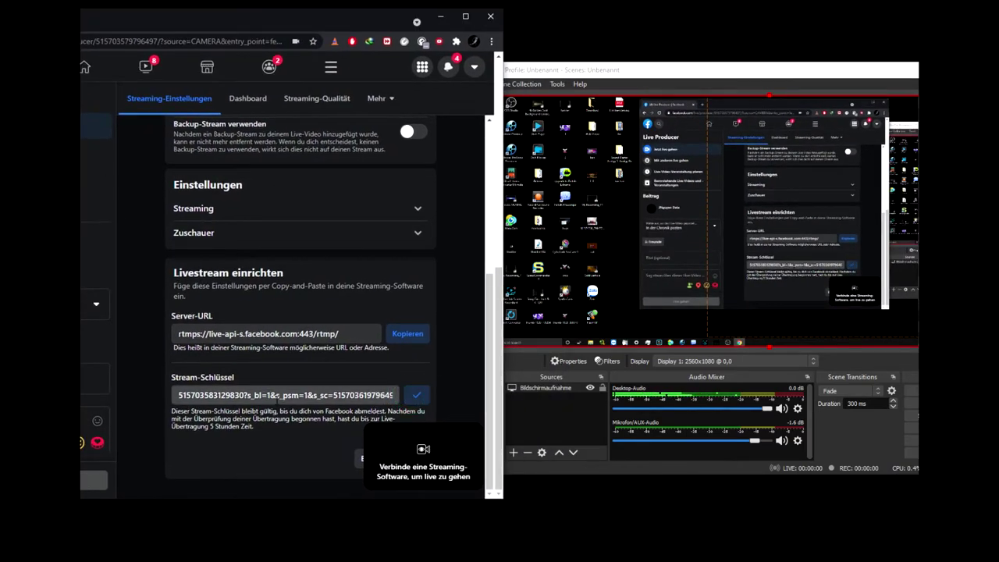
In the OBS stream settings, select Facebook Live as the service and paste the copied stream key.
{"action": "left_click", "coordinate": [585, 72]}
{"action": "left_click", "coordinate": [410, 83]}
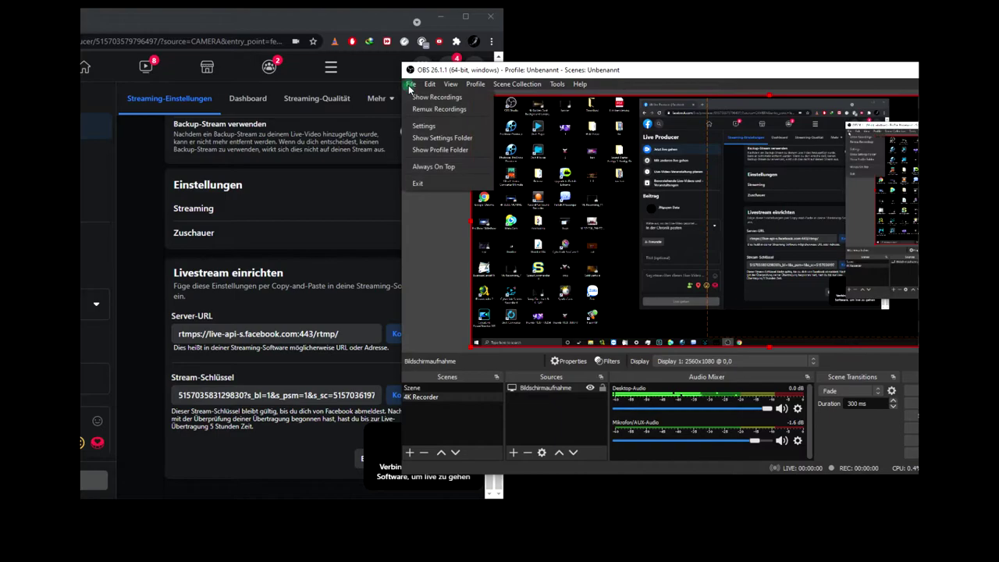
{"action": "left_click", "coordinate": [424, 125]}
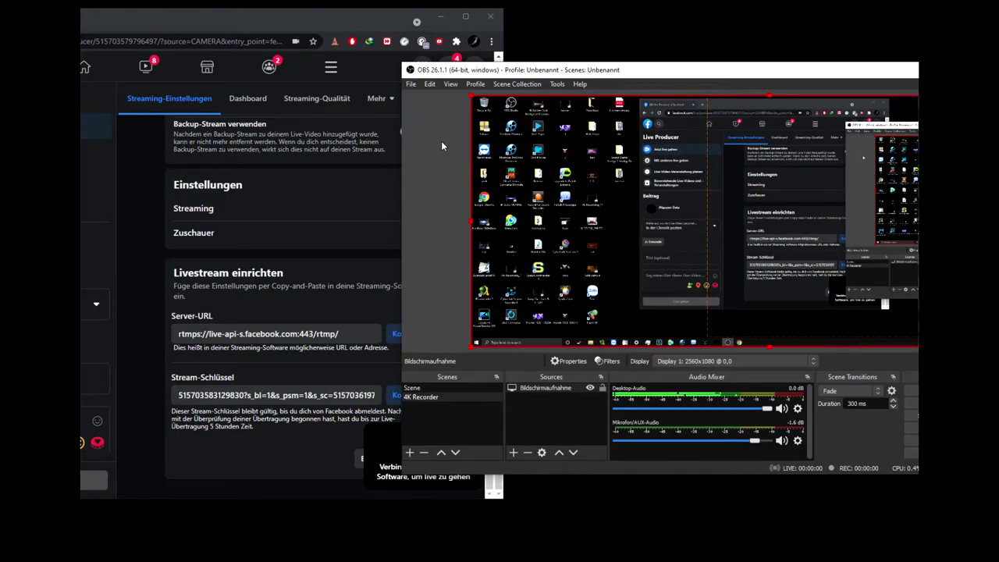
{"action": "left_click", "coordinate": [414, 126]}
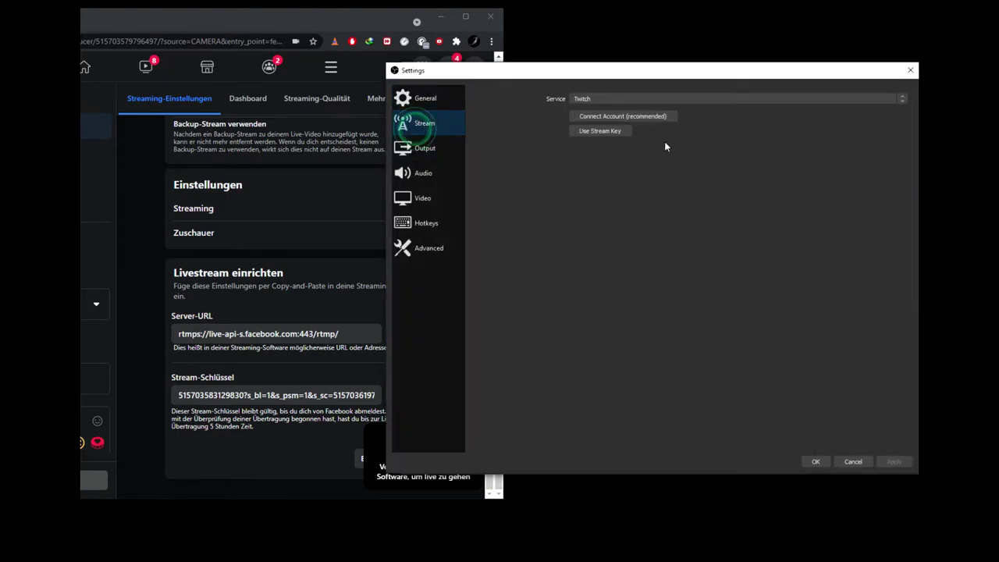
{"action": "left_click", "coordinate": [629, 99]}
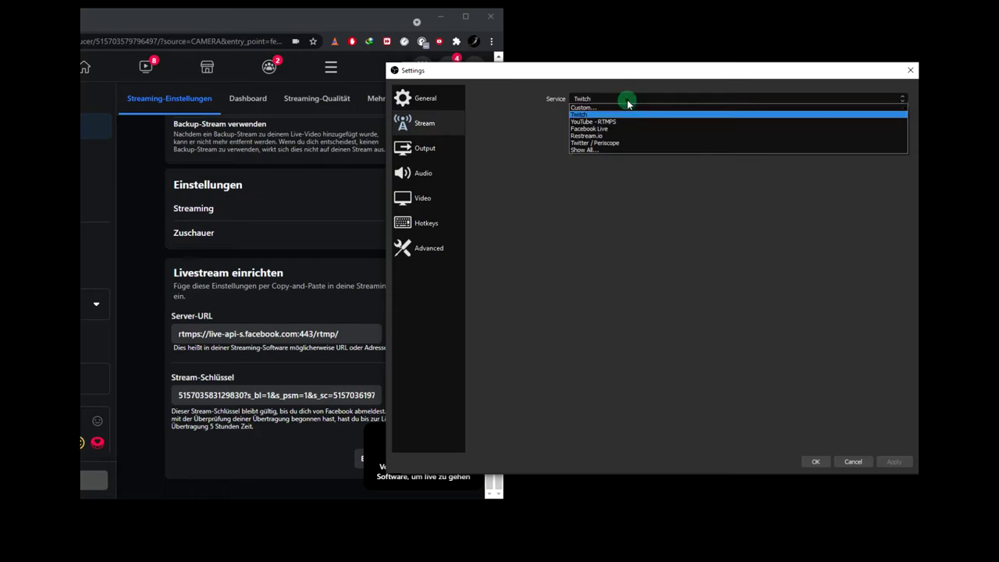
{"action": "left_click", "coordinate": [596, 129]}
{"action": "left_click", "coordinate": [597, 130]}
{"action": "key", "text": "ctrl+v"}
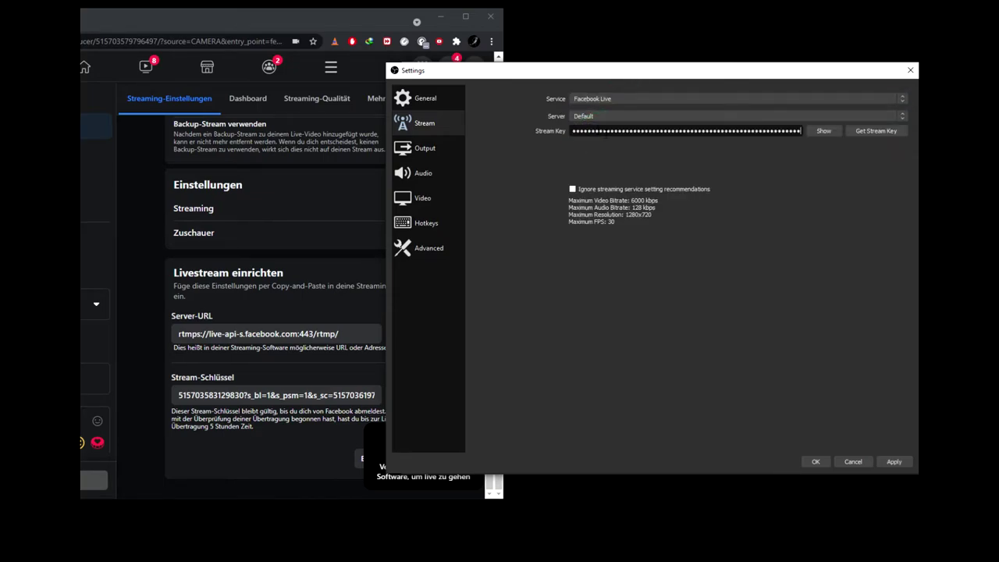
Open Facebook's page for getting a stream key, move its browser window aside, and confirm the OBS settings.
{"action": "left_click", "coordinate": [866, 134]}
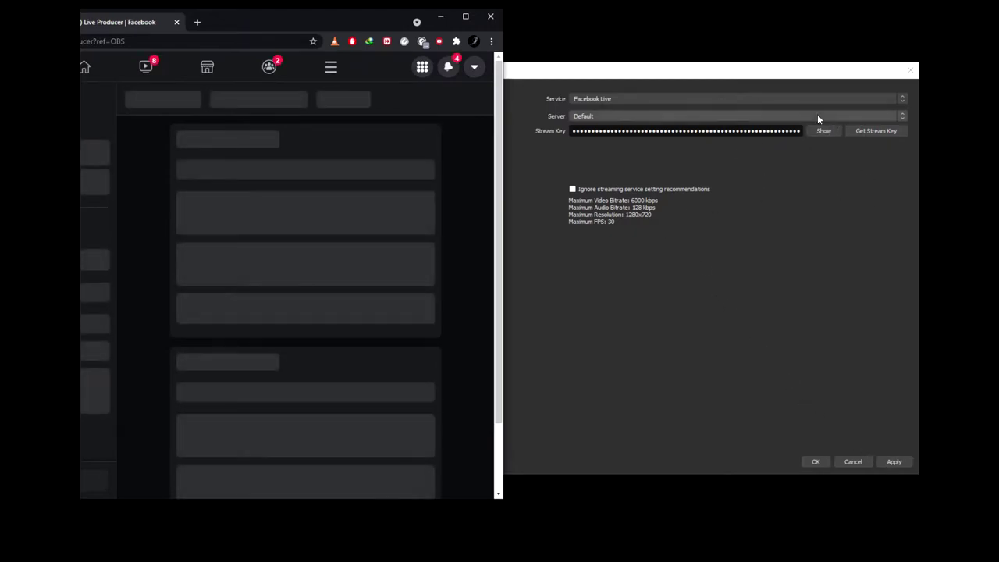
{"action": "left_click_drag", "start_coordinate": [330, 16], "coordinate": [369, 40]}
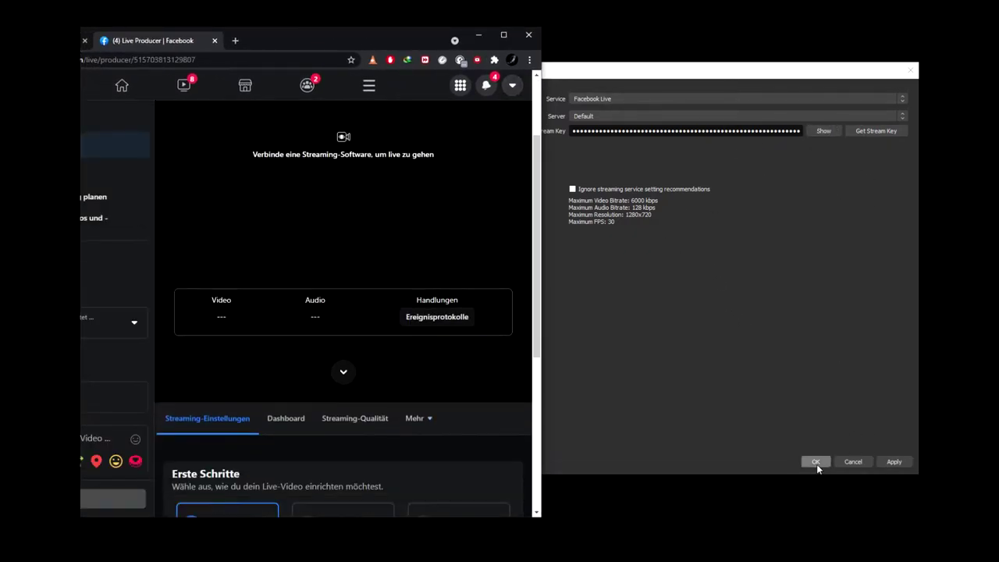
{"action": "left_click", "coordinate": [815, 461]}
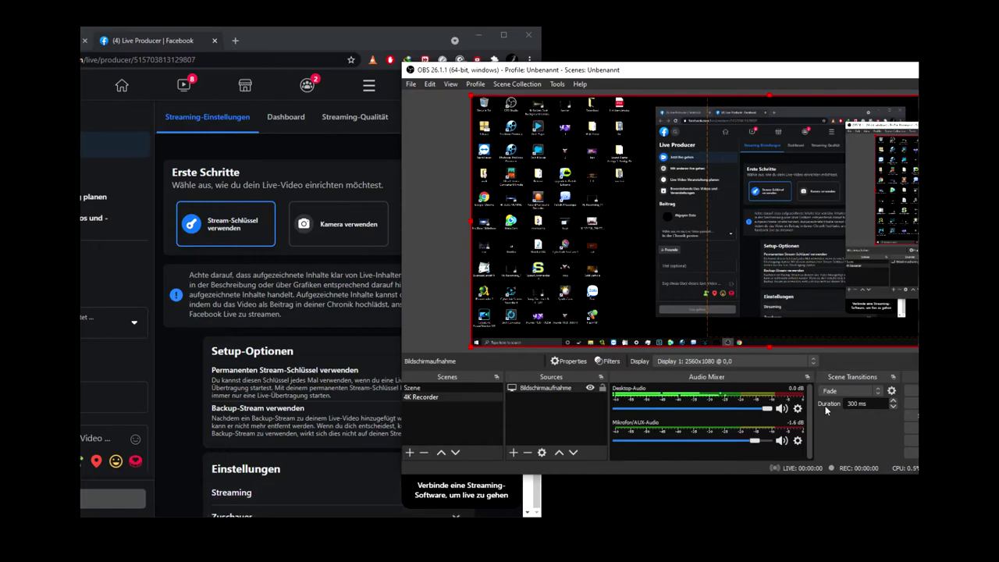
Bring the full OBS window into view and start both streaming and recording.
{"action": "left_click_drag", "start_coordinate": [624, 69], "coordinate": [554, 21]}
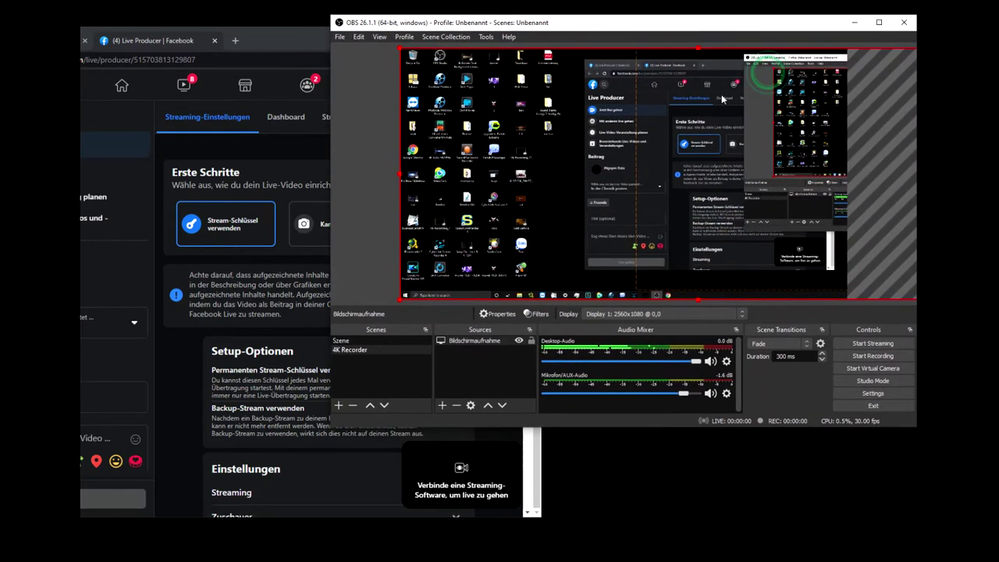
{"action": "left_click", "coordinate": [873, 344]}
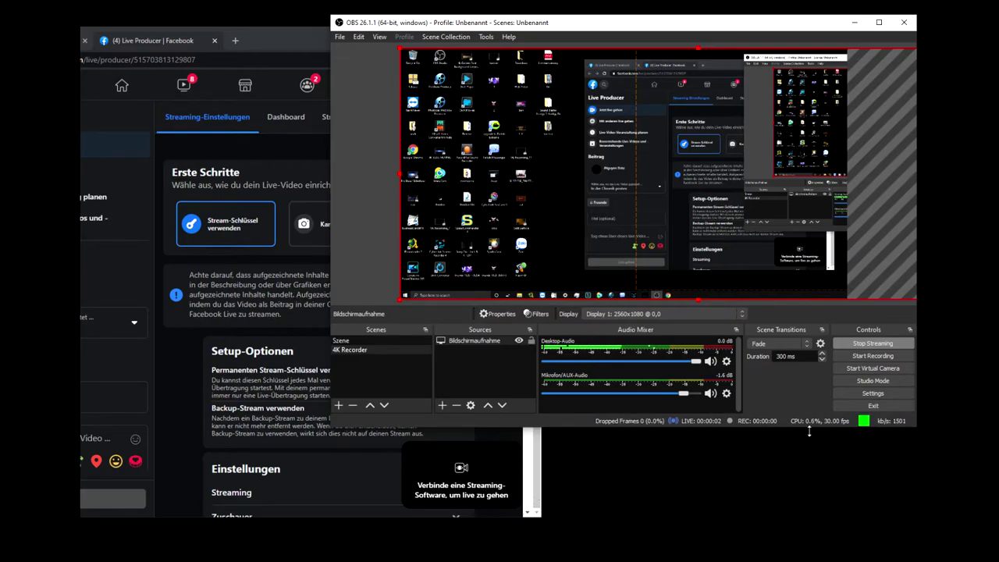
{"action": "left_click", "coordinate": [872, 355]}
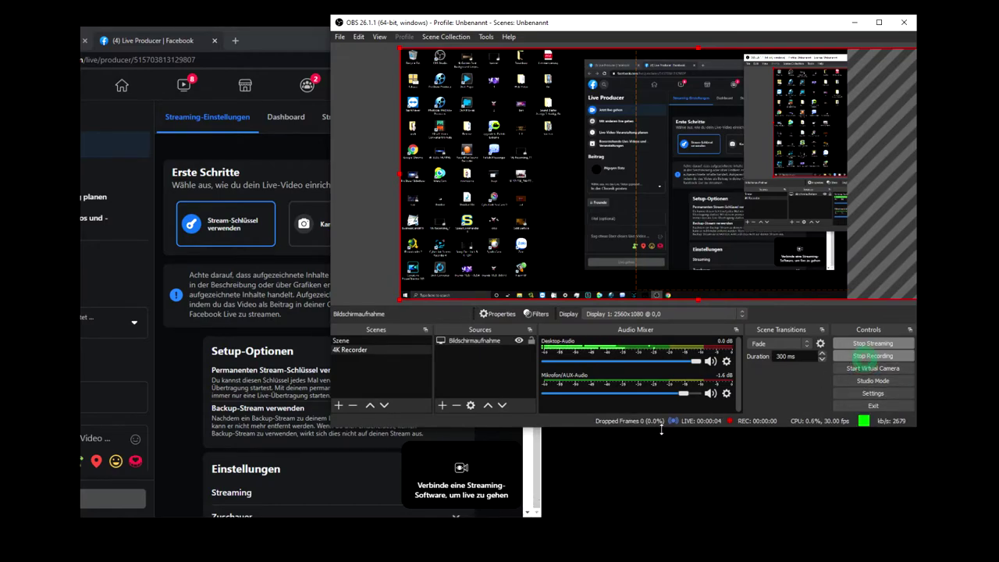
Check the Facebook Live Producer page for the incoming stream preview and its video and audio status.
{"action": "left_click", "coordinate": [535, 474]}
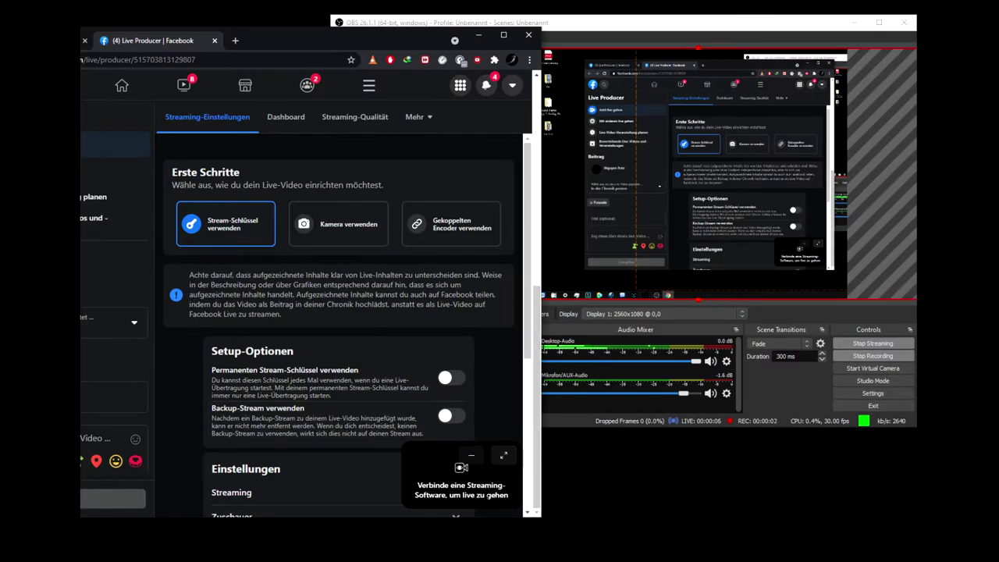
{"action": "left_click", "coordinate": [440, 505]}
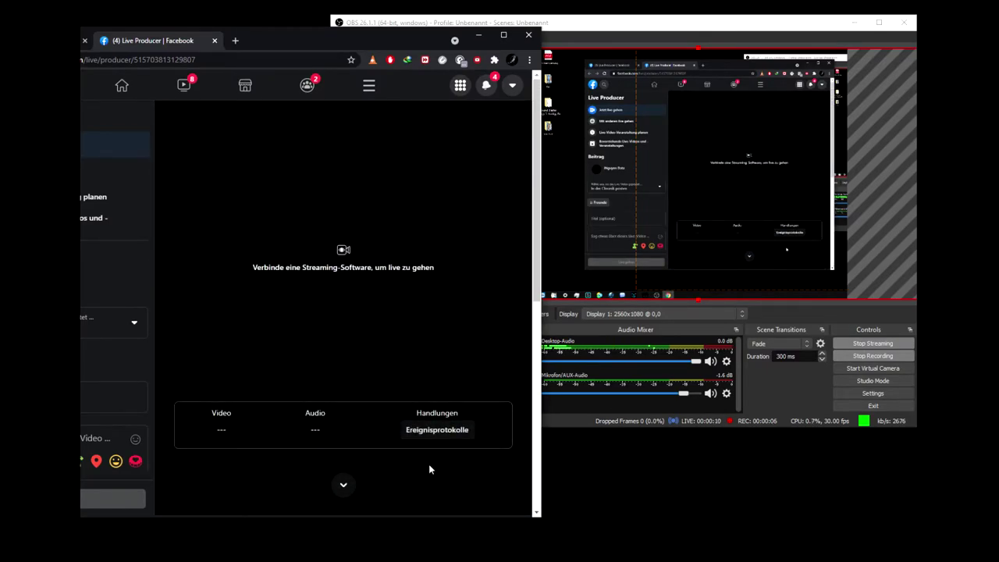
{"action": "scroll", "coordinate": [428, 468], "scroll_direction": "down", "scroll_amount": 5}
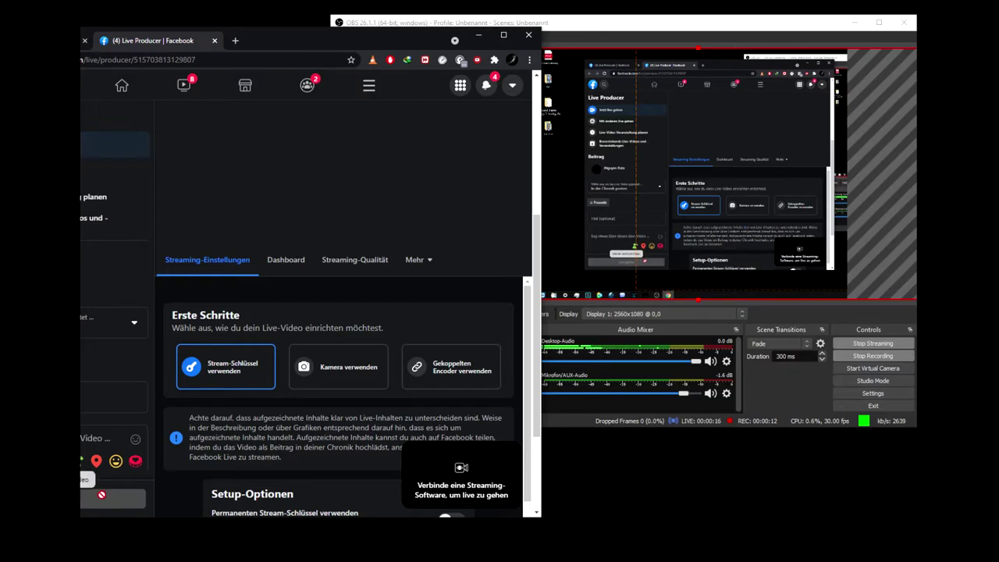
{"action": "scroll", "coordinate": [293, 408], "scroll_direction": "up", "scroll_amount": 5}
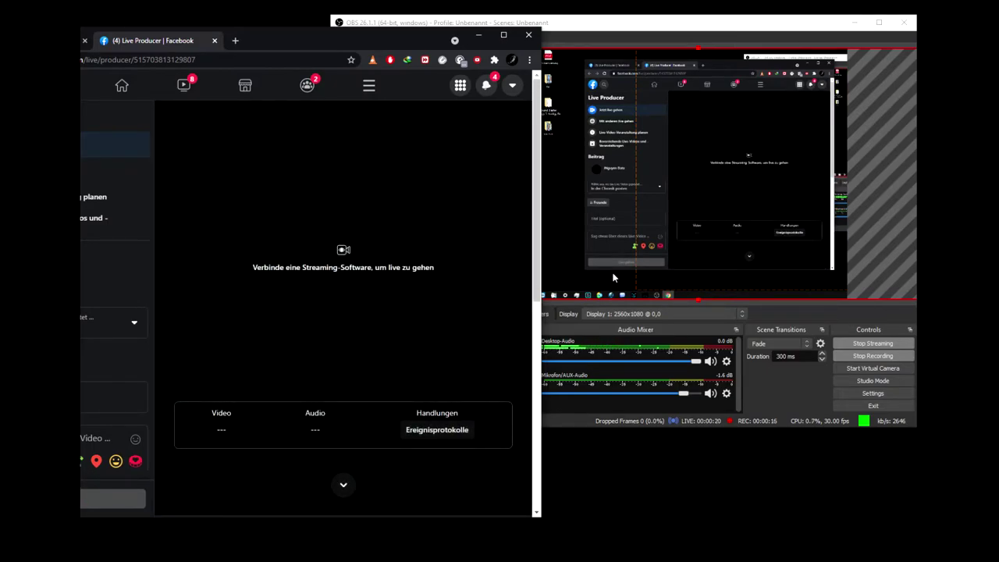
Move the OBS window over the browser and exit OBS, agreeing to shut down the active stream and recording.
{"action": "left_click_drag", "start_coordinate": [597, 25], "coordinate": [479, 62]}
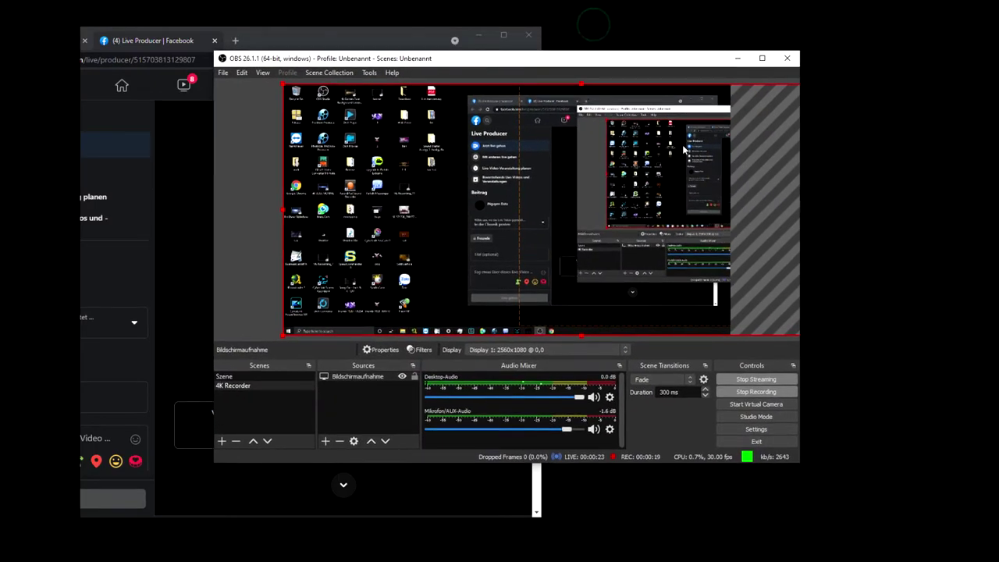
{"action": "left_click", "coordinate": [788, 59]}
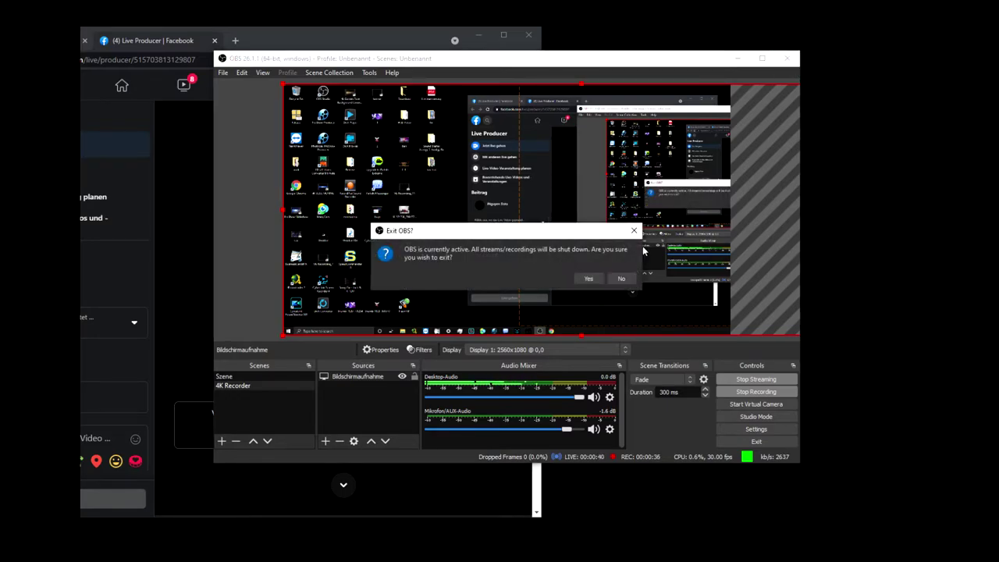
{"action": "left_click", "coordinate": [585, 280]}
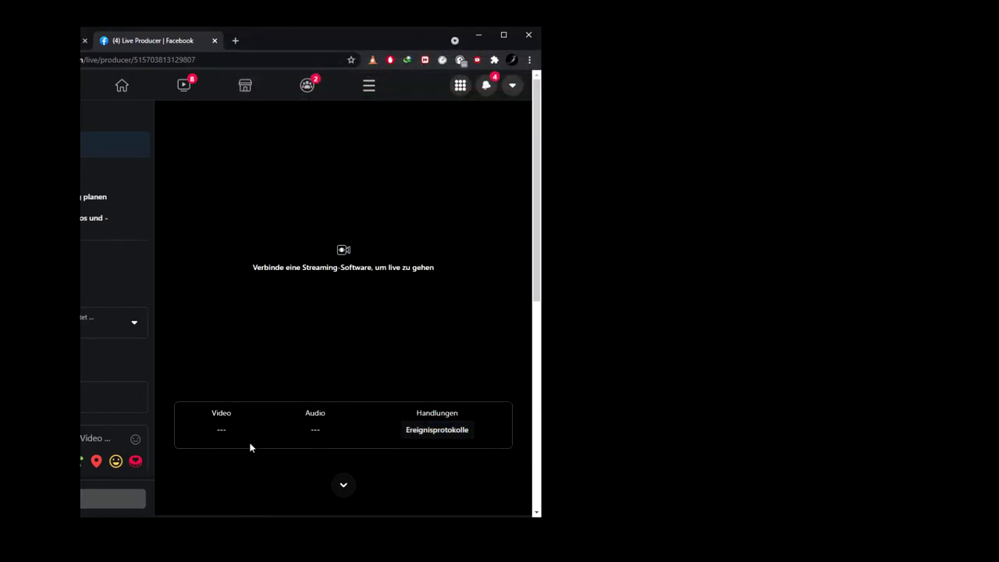
Check the stream in the original Live Producer tab after closing the second one, and close the browser window.
{"action": "left_click", "coordinate": [215, 41]}
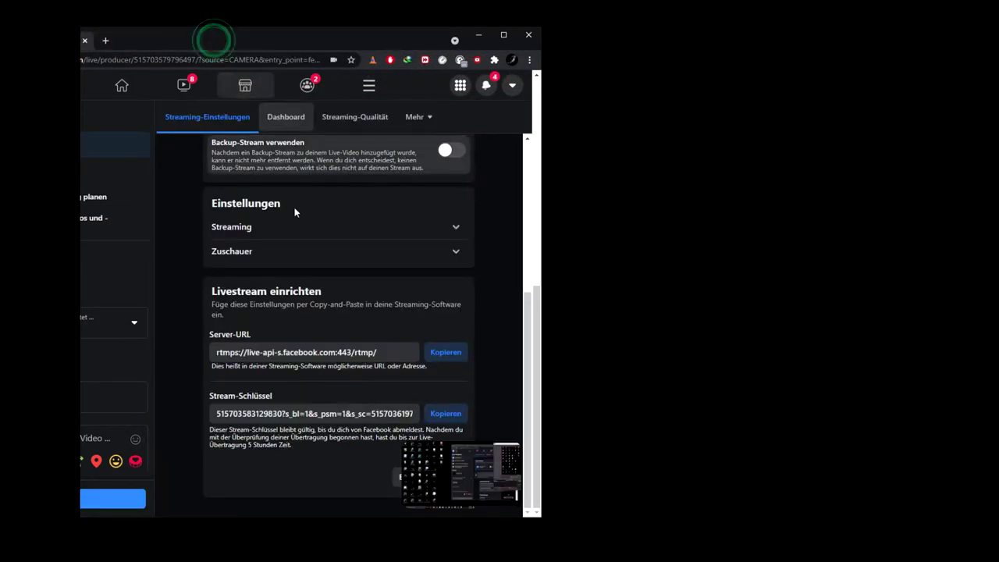
{"action": "left_click", "coordinate": [437, 475]}
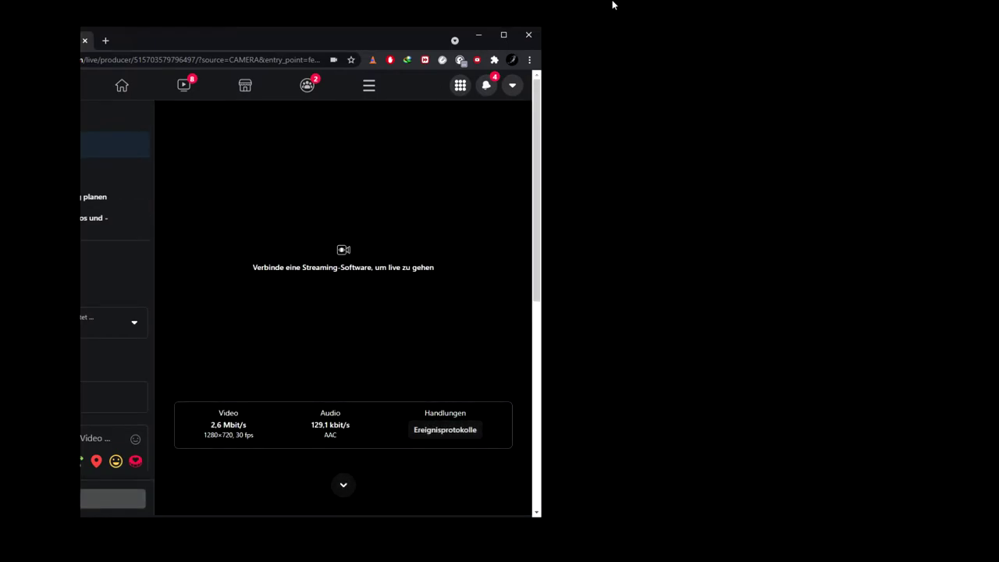
{"action": "left_click", "coordinate": [528, 35]}
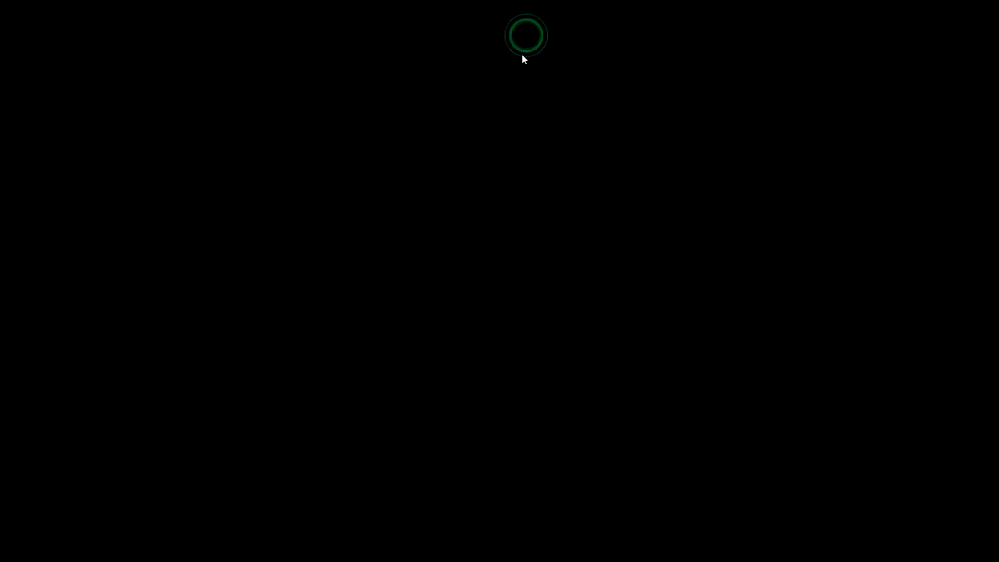
Open the nested appz\appz folder on drive D: in File Explorer and mount the Cyberlink disc image.
{"action": "left_click", "coordinate": [327, 380]}
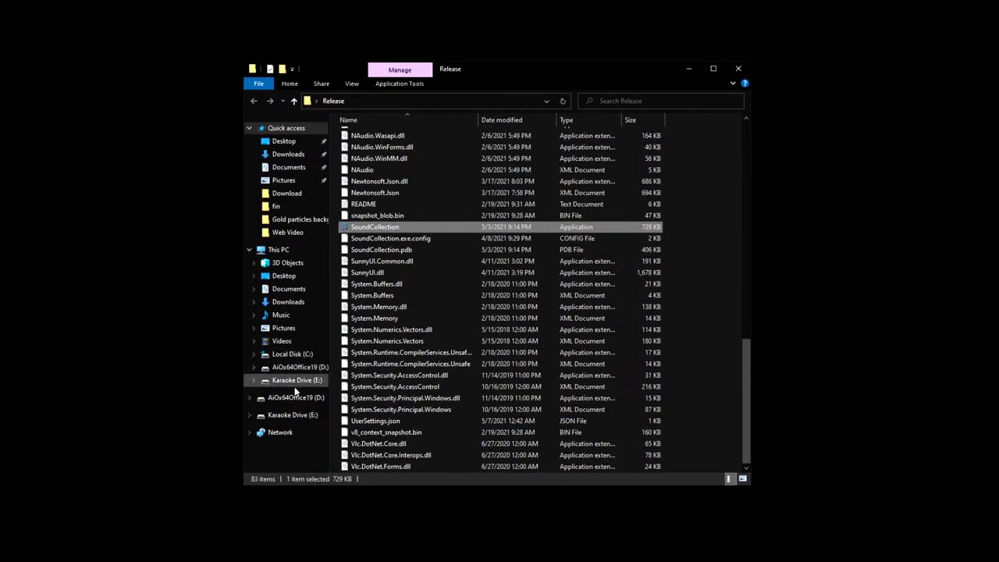
{"action": "left_click", "coordinate": [291, 398]}
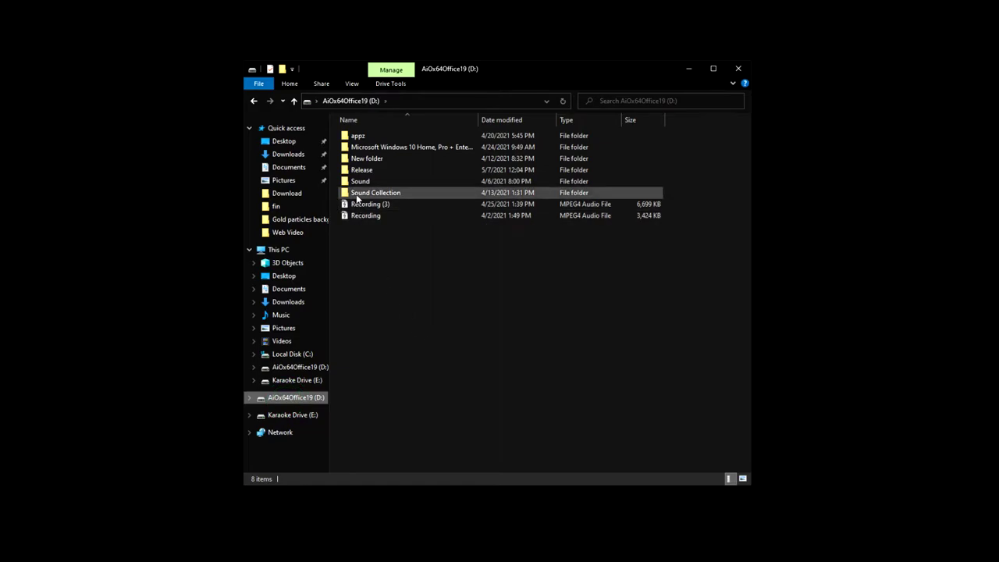
{"action": "double_click", "coordinate": [357, 136]}
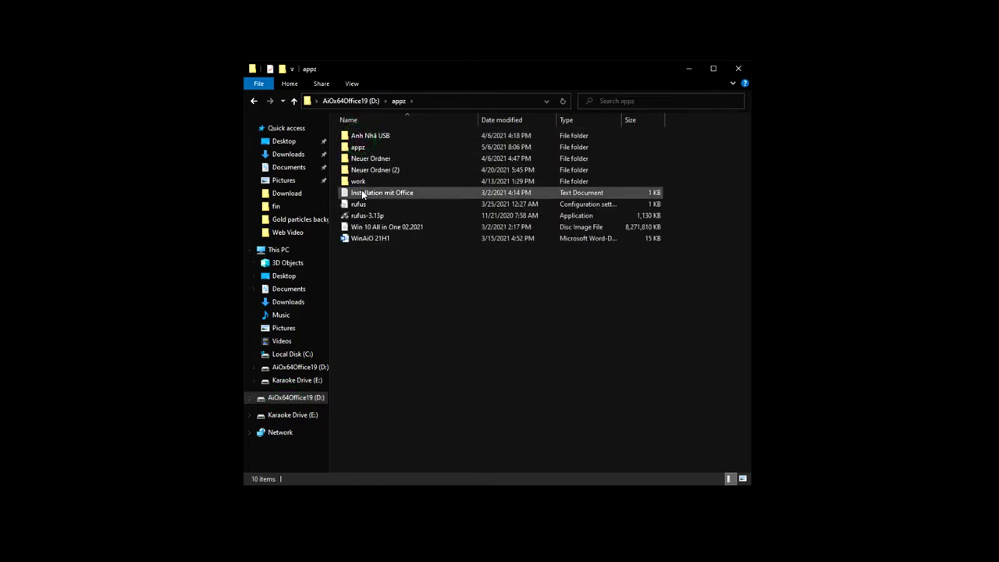
{"action": "double_click", "coordinate": [360, 150]}
{"action": "scroll", "coordinate": [393, 387], "scroll_direction": "down", "scroll_amount": 8}
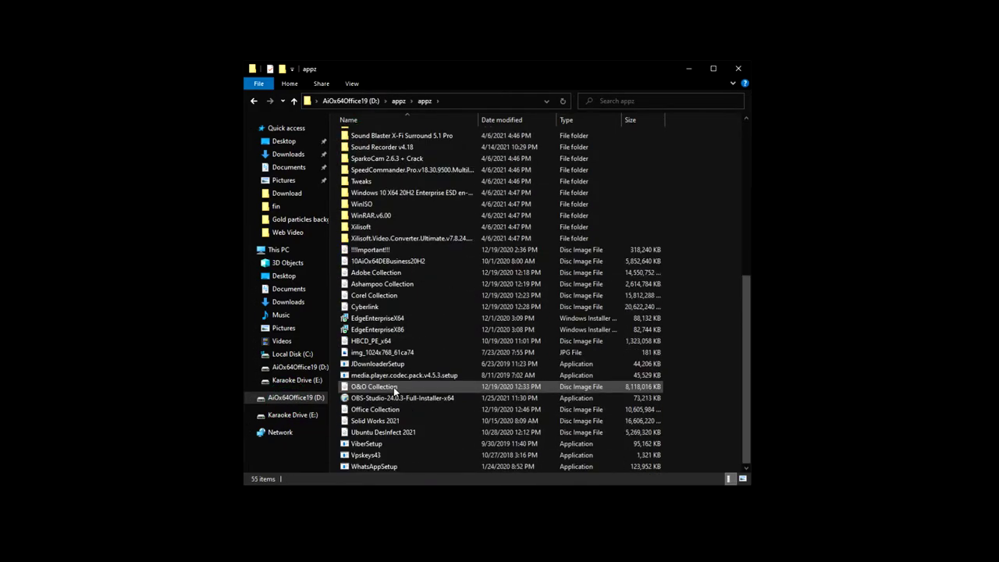
{"action": "double_click", "coordinate": [357, 307]}
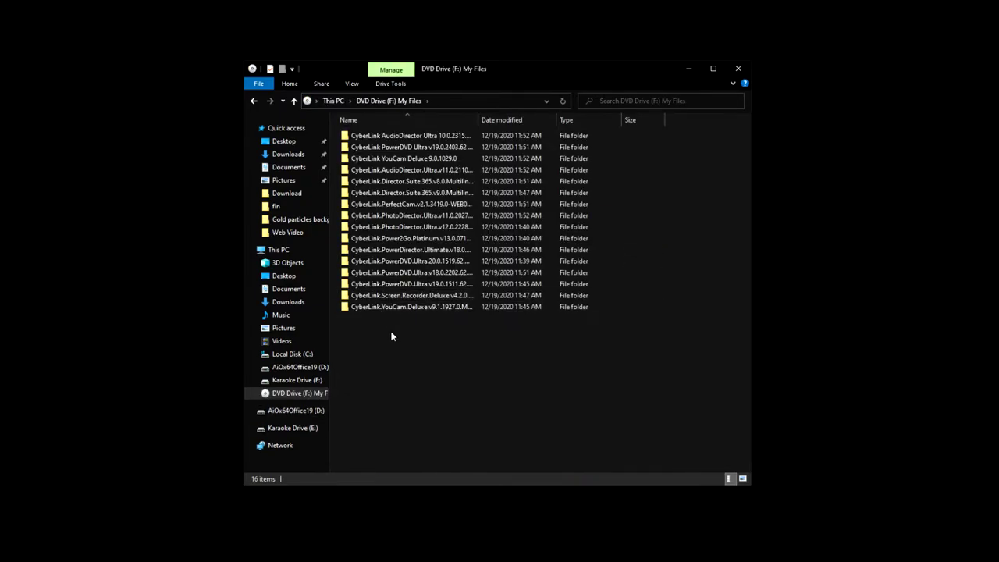
View the contents of the CyberLink.PerfectCam.v2.1.3419.0 folder on the mounted disc and close File Explorer.
{"action": "double_click", "coordinate": [410, 204]}
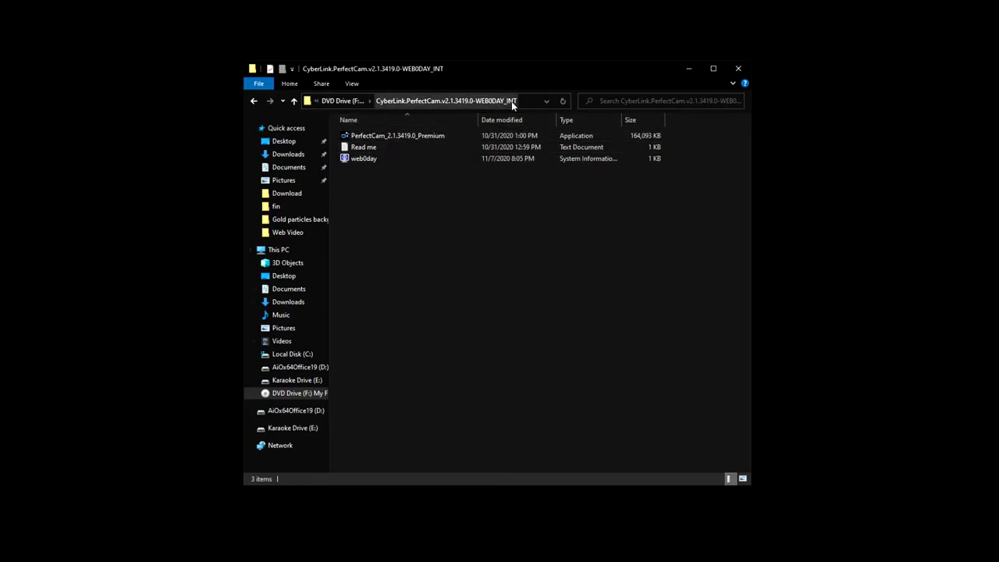
{"action": "left_click", "coordinate": [393, 103]}
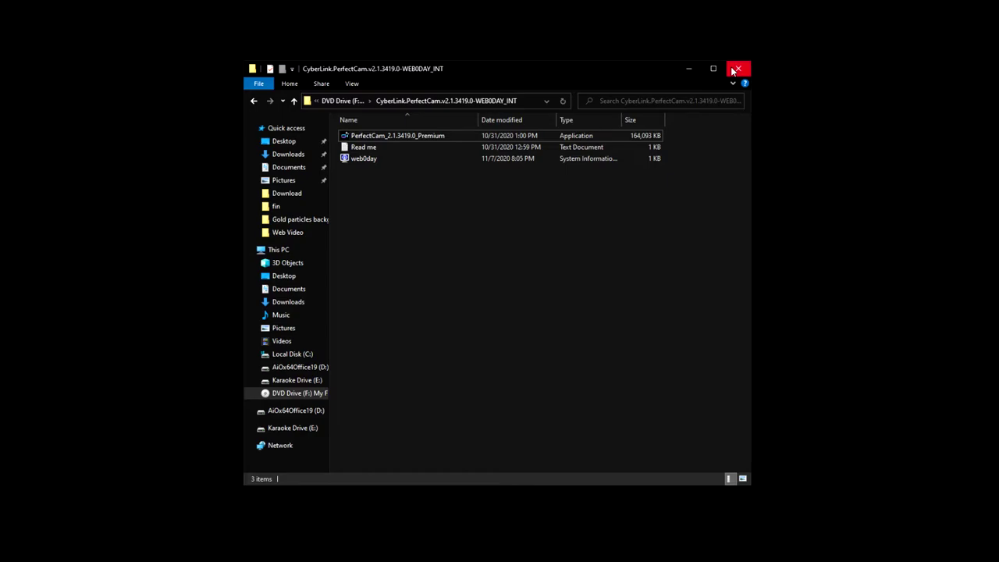
{"action": "left_click", "coordinate": [731, 69]}
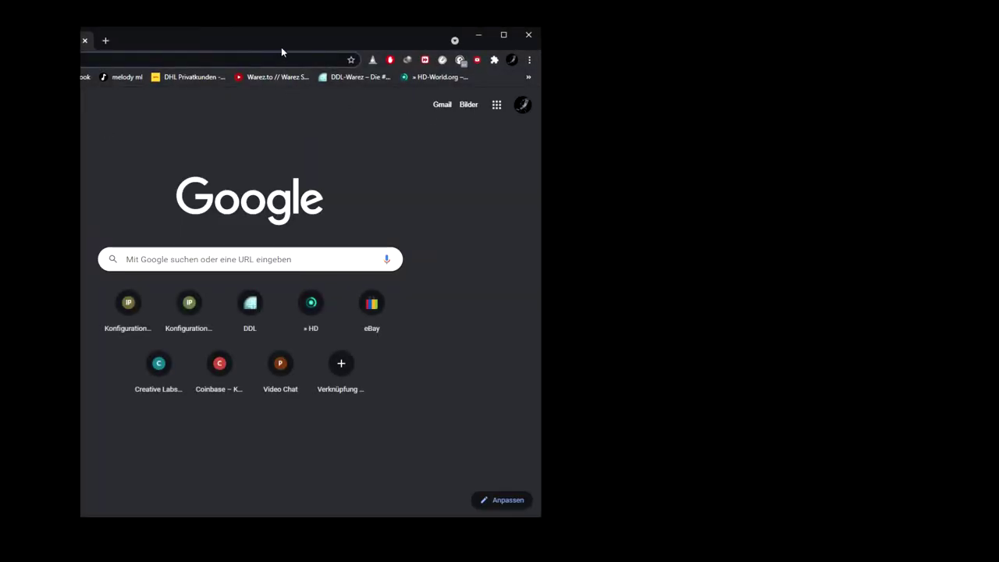
Search Google for "cyberlink" in Chrome and open the official CyberLink website.
{"action": "left_click", "coordinate": [454, 55]}
{"action": "type", "text": "cyberlink"}
{"action": "key", "text": "Return"}
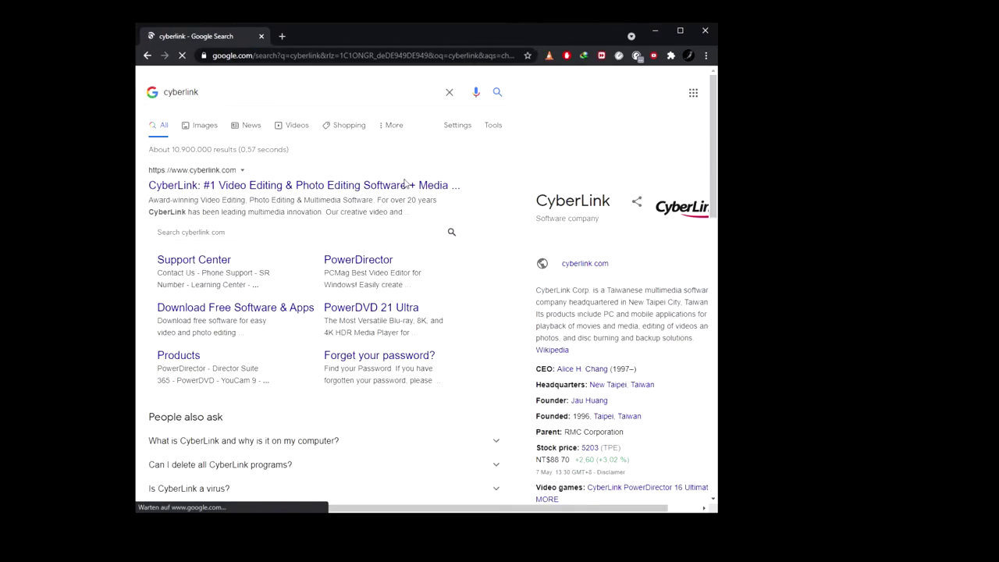
{"action": "left_click", "coordinate": [235, 189]}
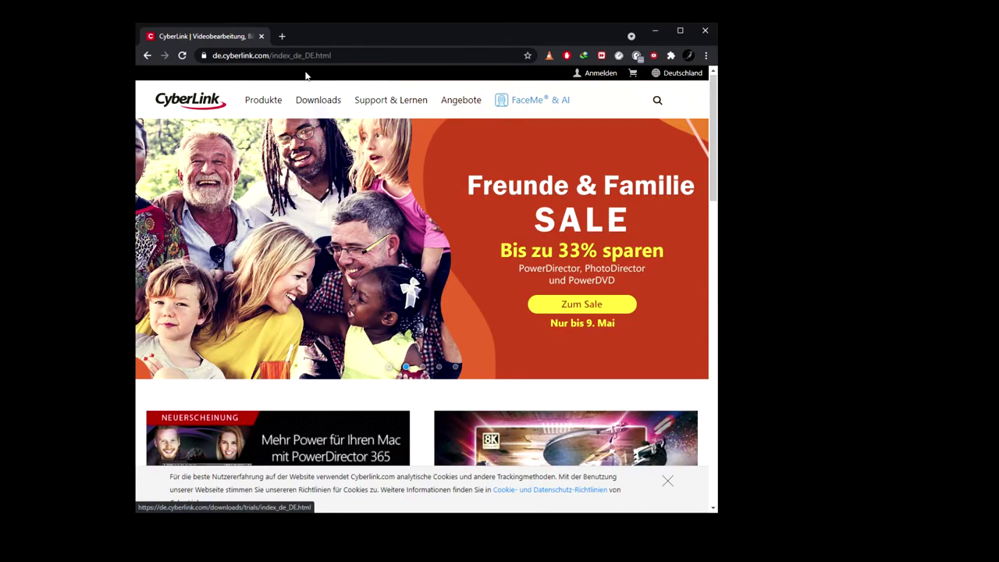
Return to the search results, look through the CyberLink entries and reopen the official website.
{"action": "left_click", "coordinate": [147, 55]}
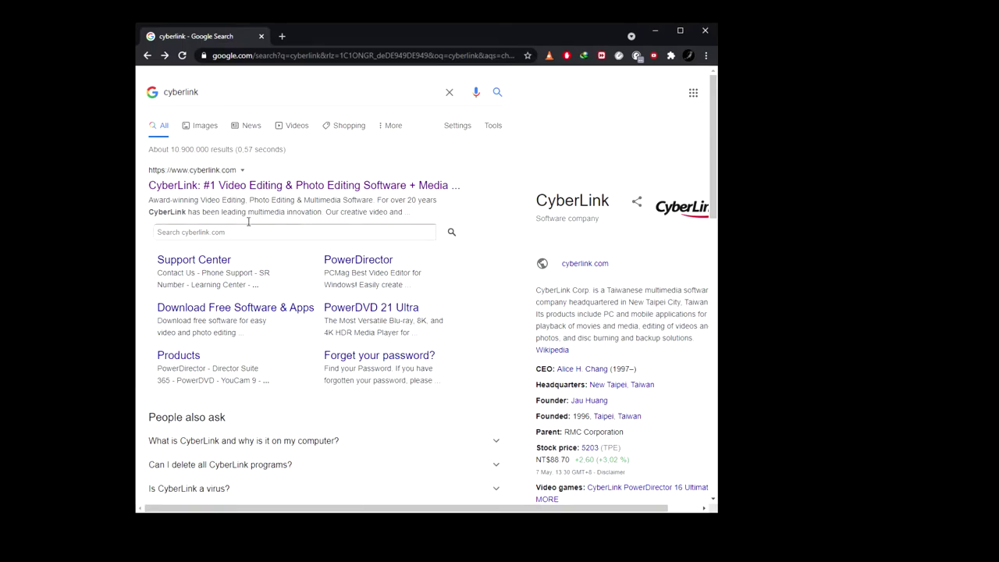
{"action": "scroll", "coordinate": [260, 331], "scroll_direction": "down", "scroll_amount": 3}
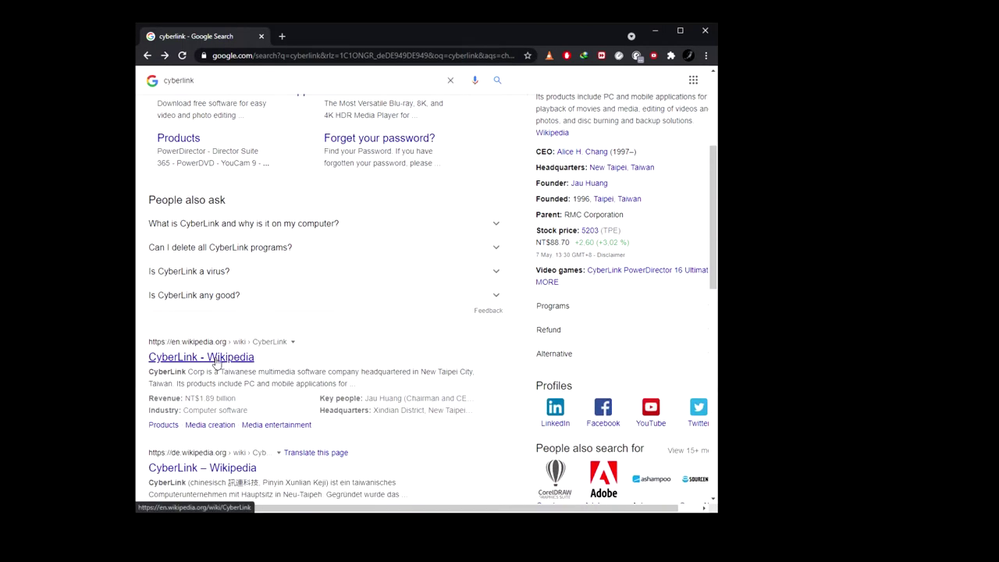
{"action": "scroll", "coordinate": [257, 425], "scroll_direction": "up", "scroll_amount": 3}
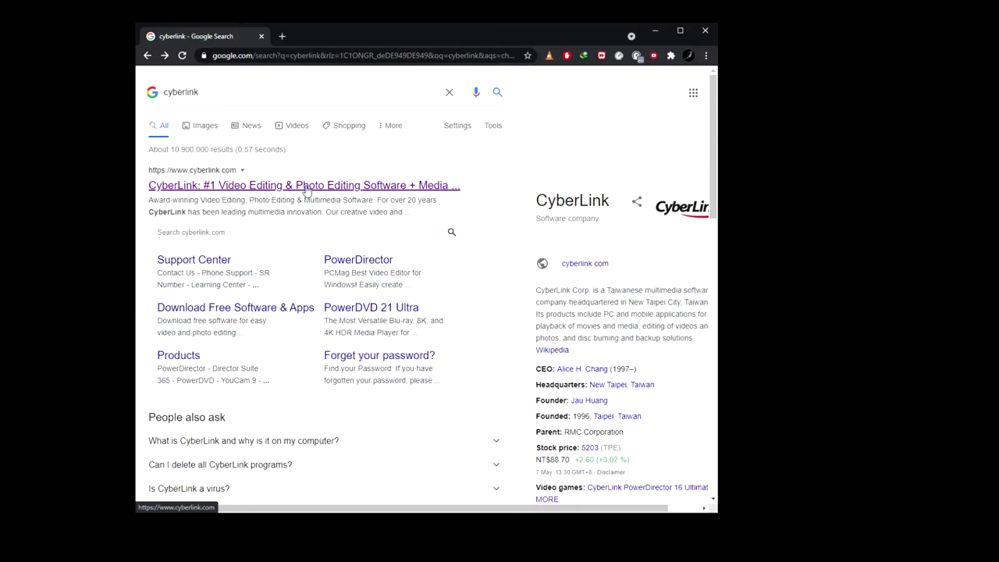
{"action": "left_click", "coordinate": [204, 184]}
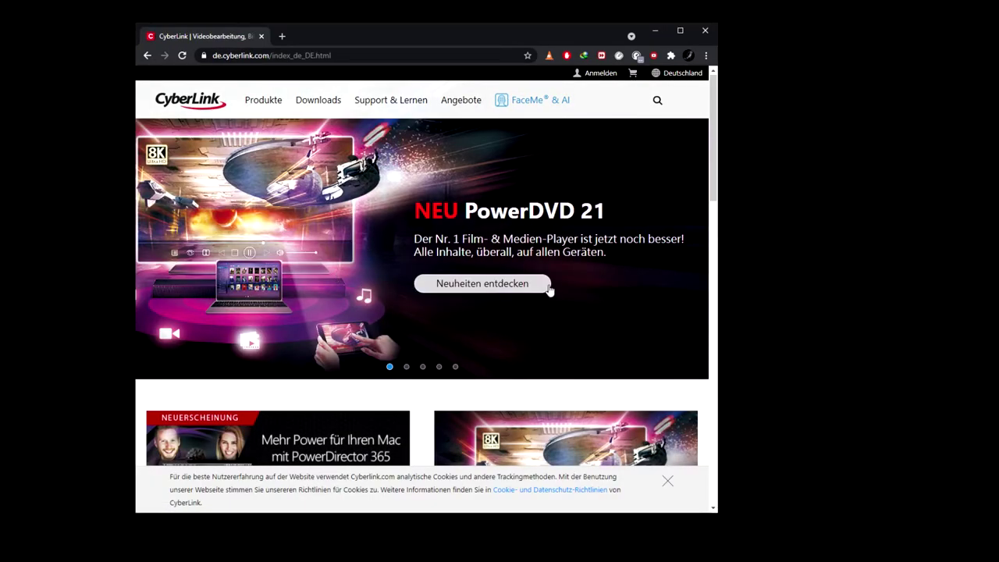
Look through the CyberLink home page's banners and product offers, and close the browser window.
{"action": "mouse_move", "coordinate": [431, 239]}
{"action": "left_mouse_down"}
{"action": "mouse_move", "coordinate": [471, 251]}
{"action": "mouse_move", "coordinate": [446, 239]}
{"action": "left_mouse_up"}
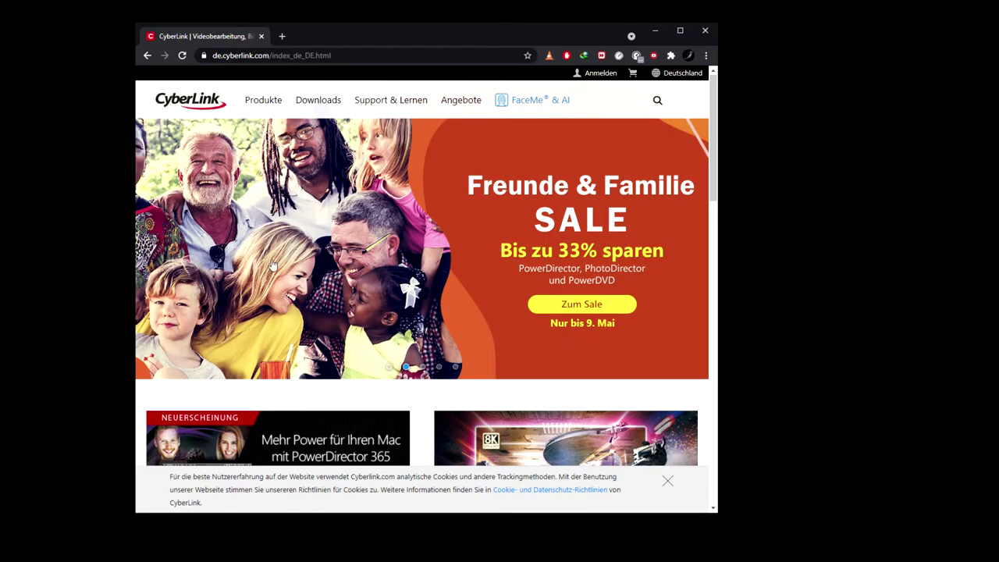
{"action": "left_click", "coordinate": [149, 56]}
{"action": "left_click", "coordinate": [164, 56]}
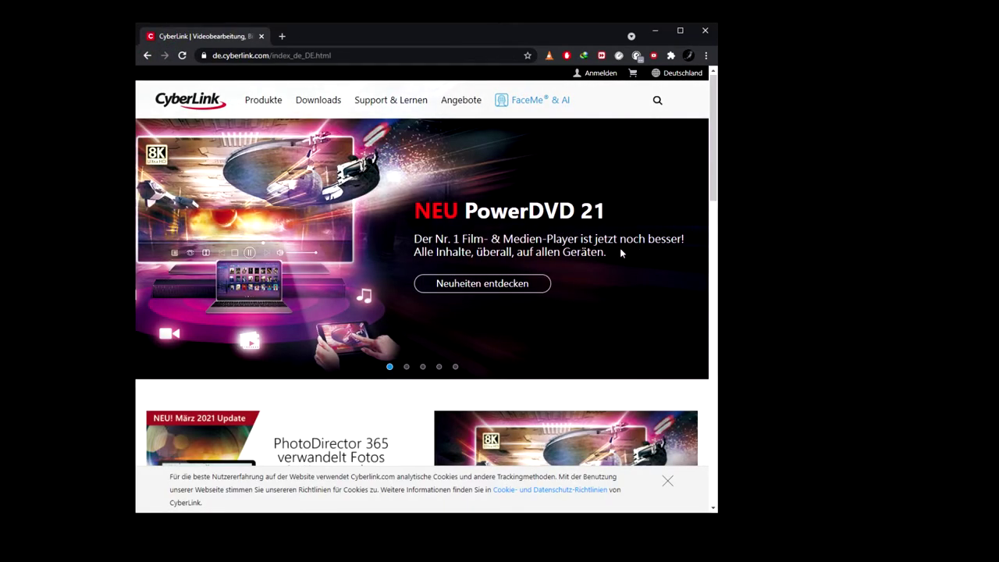
{"action": "scroll", "coordinate": [398, 373], "scroll_direction": "down", "scroll_amount": 2}
{"action": "scroll", "coordinate": [400, 352], "scroll_direction": "down", "scroll_amount": 2}
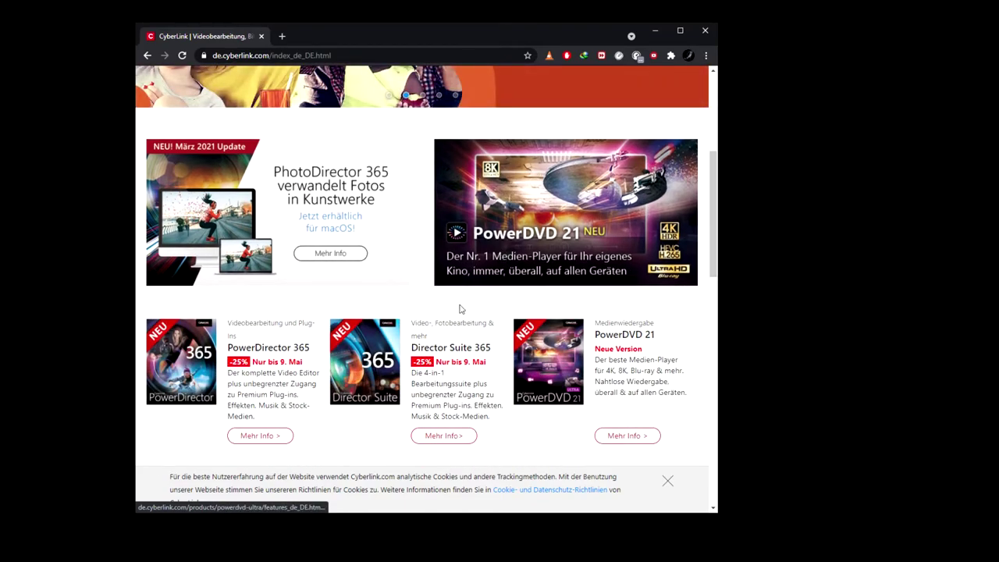
{"action": "scroll", "coordinate": [459, 304], "scroll_direction": "down", "scroll_amount": 1}
{"action": "scroll", "coordinate": [462, 290], "scroll_direction": "up", "scroll_amount": 1}
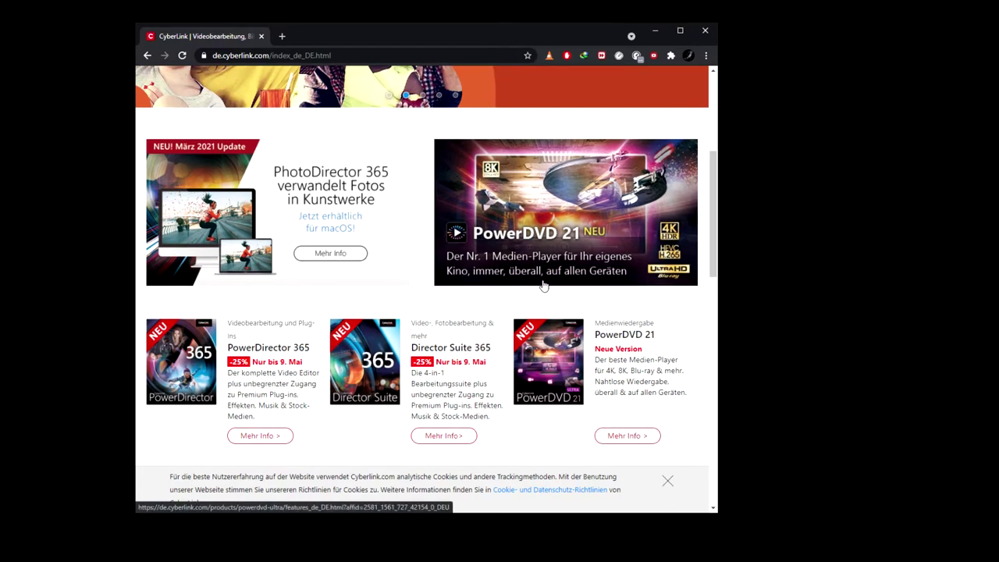
{"action": "scroll", "coordinate": [544, 286], "scroll_direction": "down", "scroll_amount": 3}
{"action": "scroll", "coordinate": [391, 195], "scroll_direction": "up", "scroll_amount": 6}
{"action": "mouse_move", "coordinate": [241, 105]}
{"action": "left_click", "coordinate": [703, 30]}
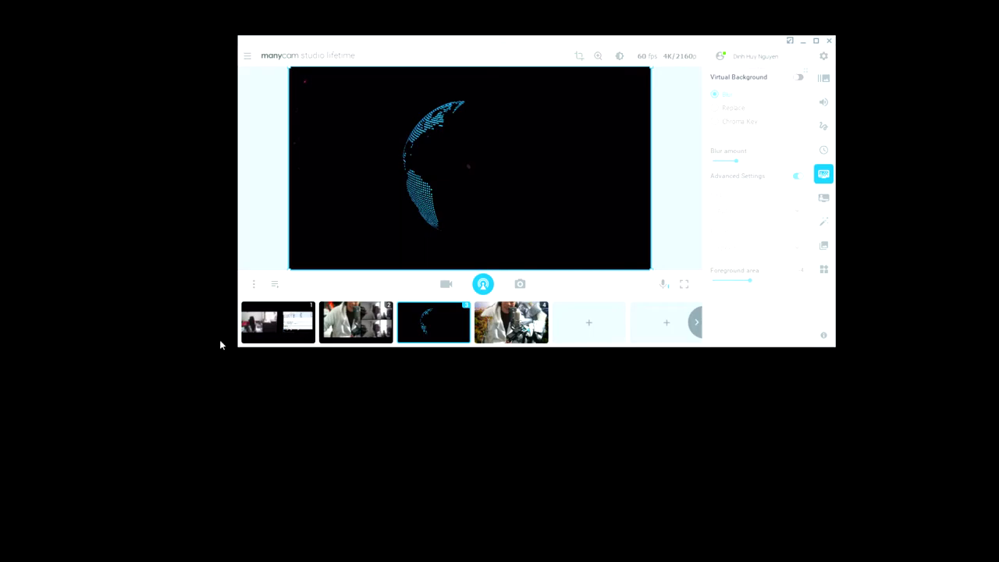
Switch to ManyCam, bring the first, second and fourth presets live in turn, and reposition the window.
{"action": "mouse_move", "coordinate": [381, 168]}
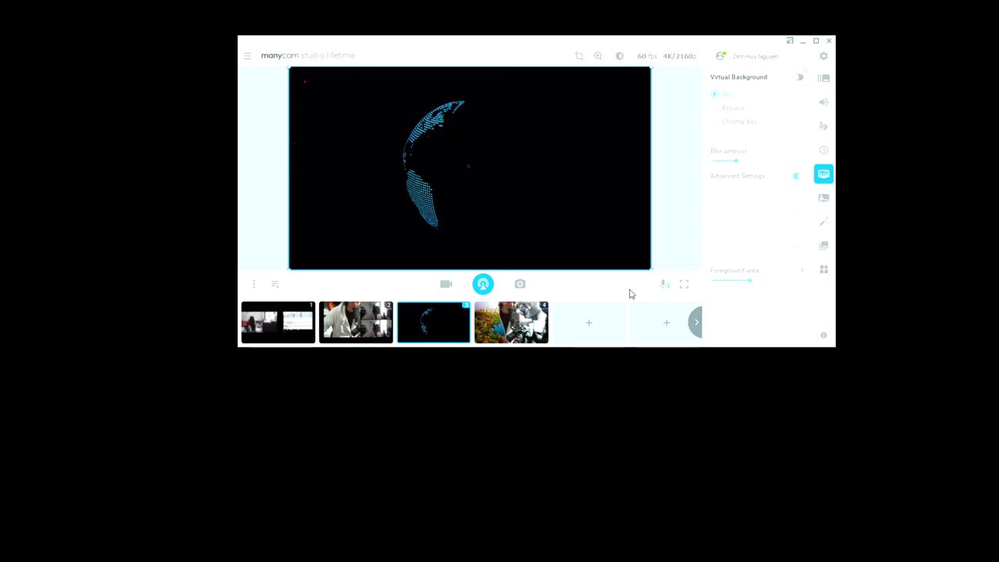
{"action": "mouse_move", "coordinate": [266, 320]}
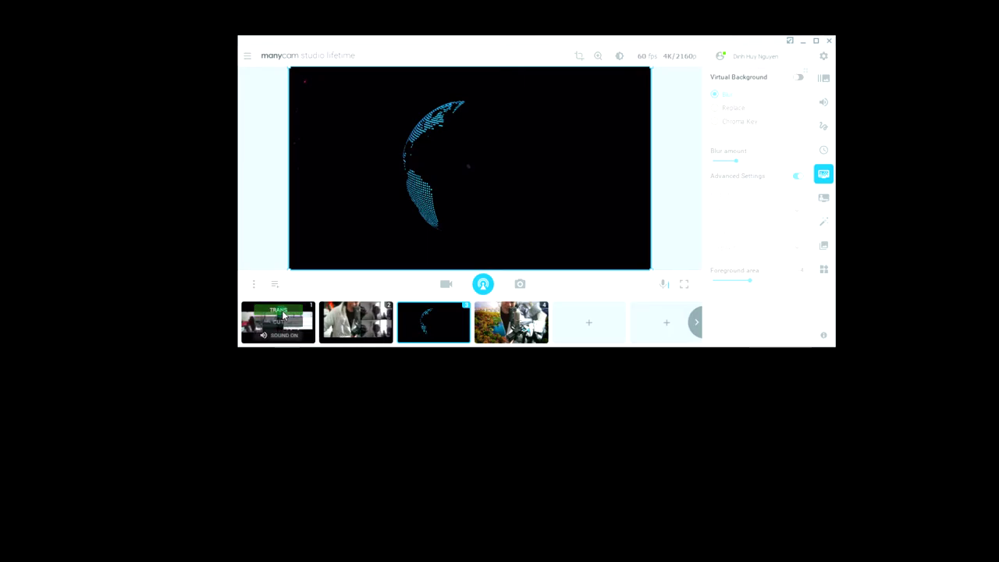
{"action": "left_click", "coordinate": [265, 320]}
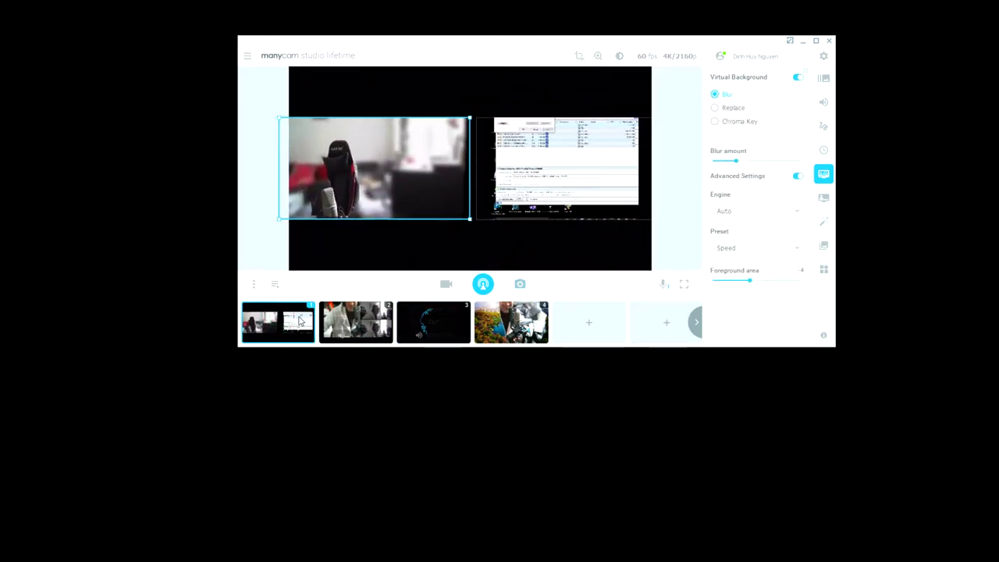
{"action": "left_click", "coordinate": [364, 312]}
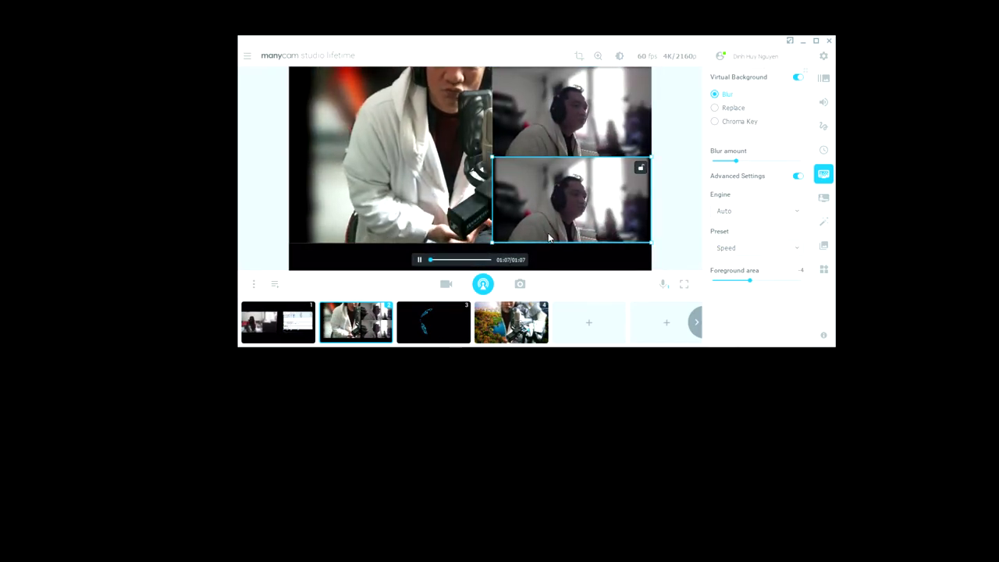
{"action": "left_click", "coordinate": [511, 321]}
{"action": "left_click_drag", "start_coordinate": [520, 40], "coordinate": [417, 73]}
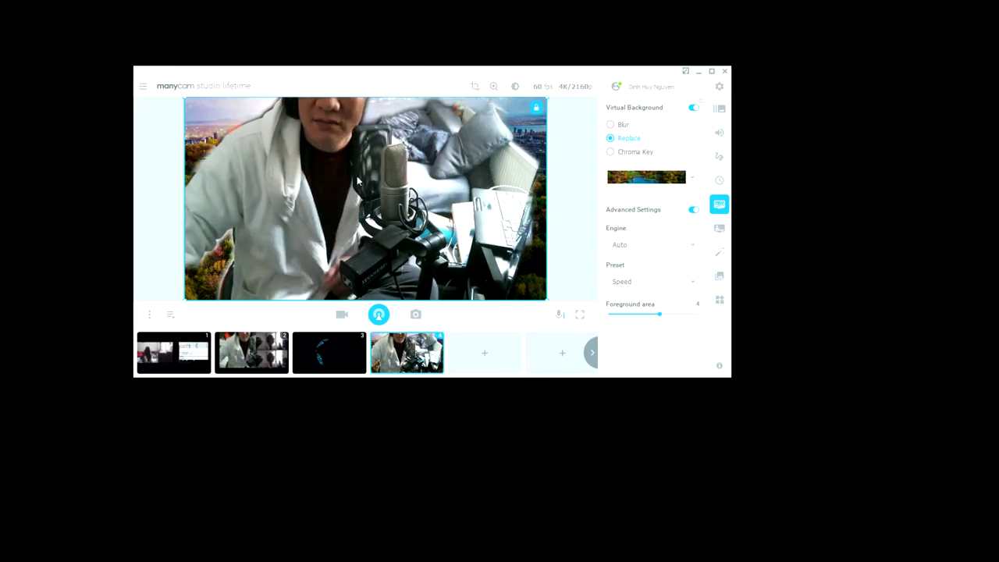
Replace the fourth preset's virtual background with the custom still image from the "60 min _ 4K Relaxing Screensaver _ Blue Glitter Particles" folder in Downloads.
{"action": "mouse_move", "coordinate": [268, 358]}
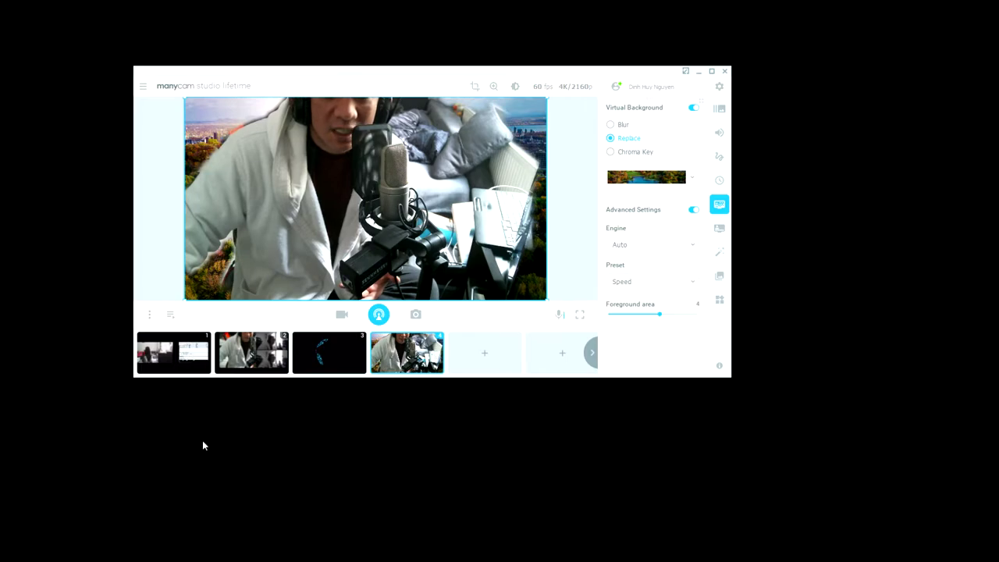
{"action": "left_click", "coordinate": [690, 181]}
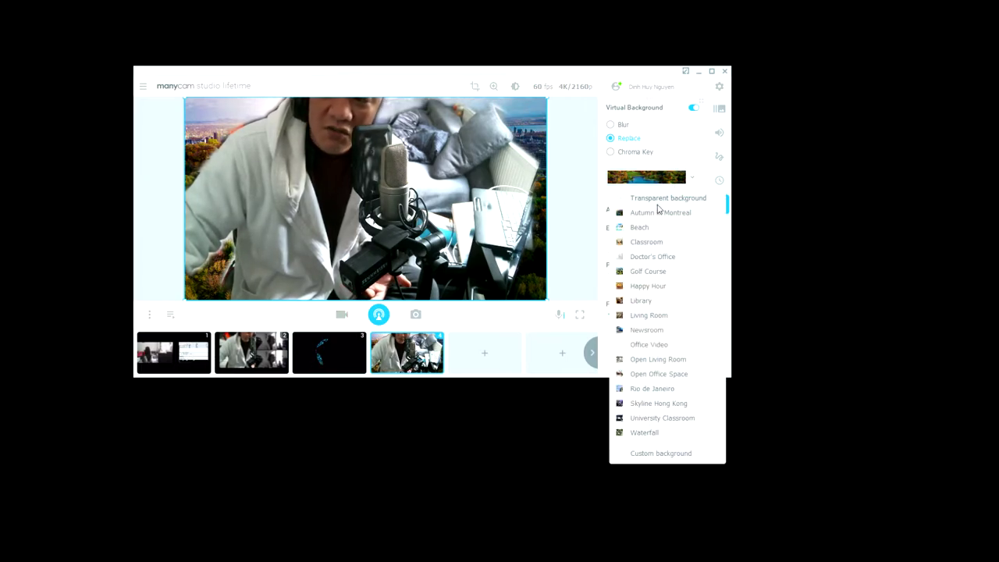
{"action": "left_click", "coordinate": [660, 453]}
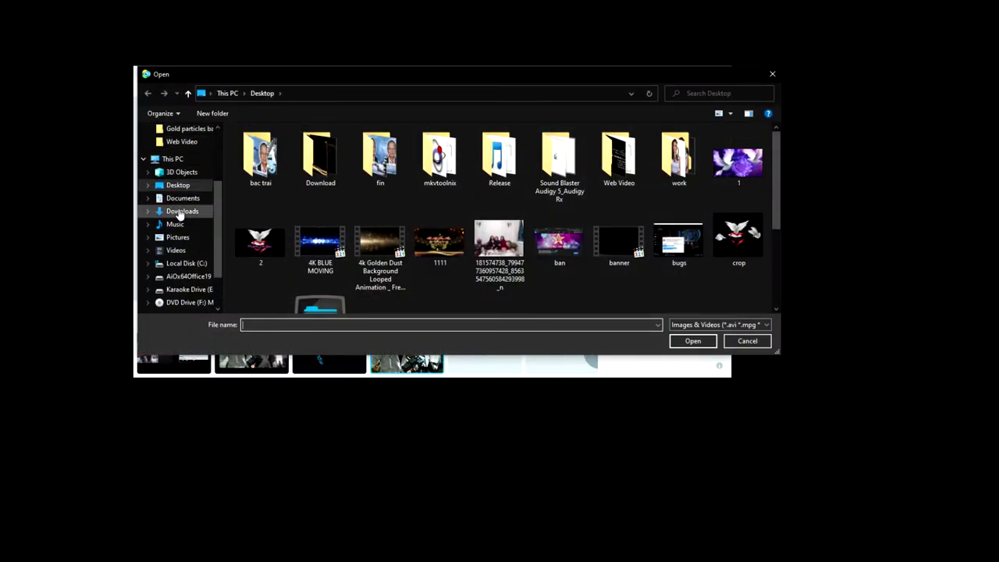
{"action": "left_click", "coordinate": [179, 211]}
{"action": "scroll", "coordinate": [308, 262], "scroll_direction": "down", "scroll_amount": 6}
{"action": "scroll", "coordinate": [312, 268], "scroll_direction": "down", "scroll_amount": 5}
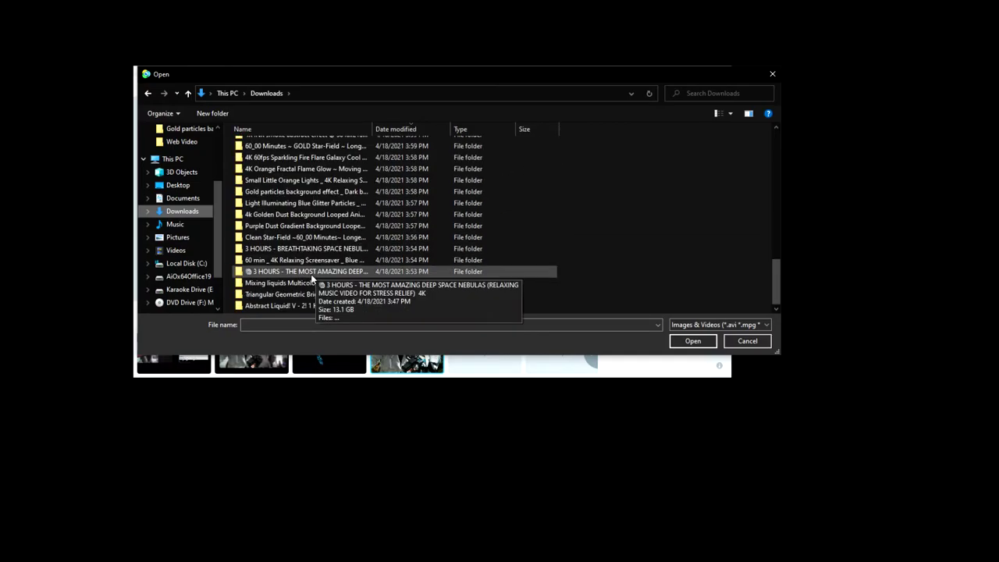
{"action": "double_click", "coordinate": [288, 259]}
{"action": "double_click", "coordinate": [308, 166]}
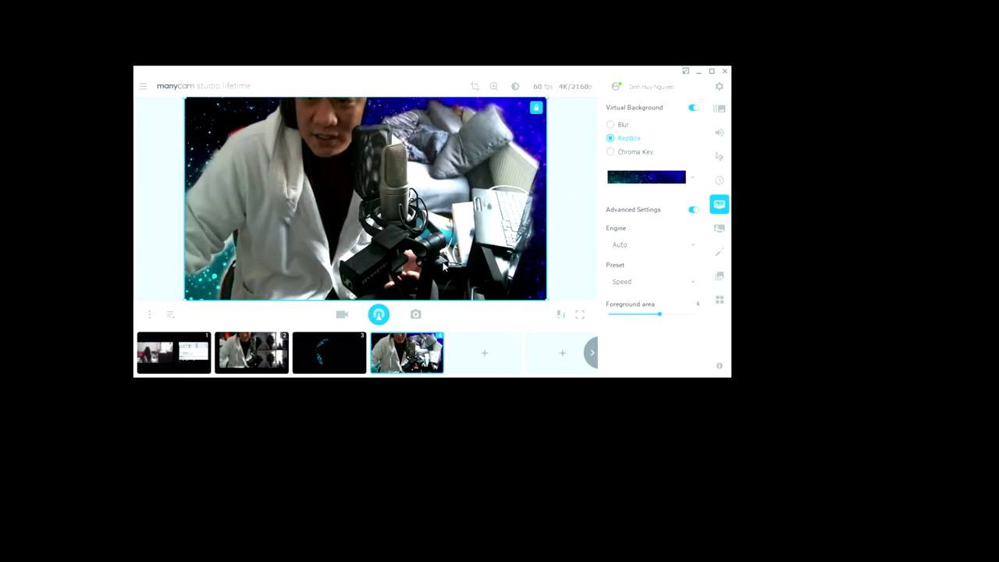
Set the virtual background's foreground area to -25 and compare the Blur mode with Replace, ending on Replace.
{"action": "left_click_drag", "start_coordinate": [657, 312], "coordinate": [723, 320]}
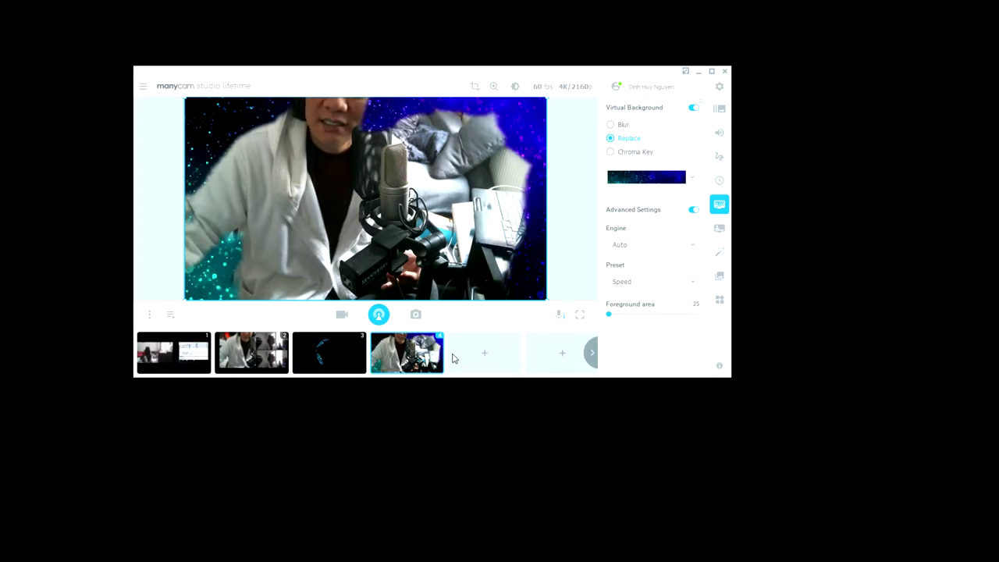
{"action": "left_click", "coordinate": [621, 125]}
{"action": "left_click", "coordinate": [622, 138]}
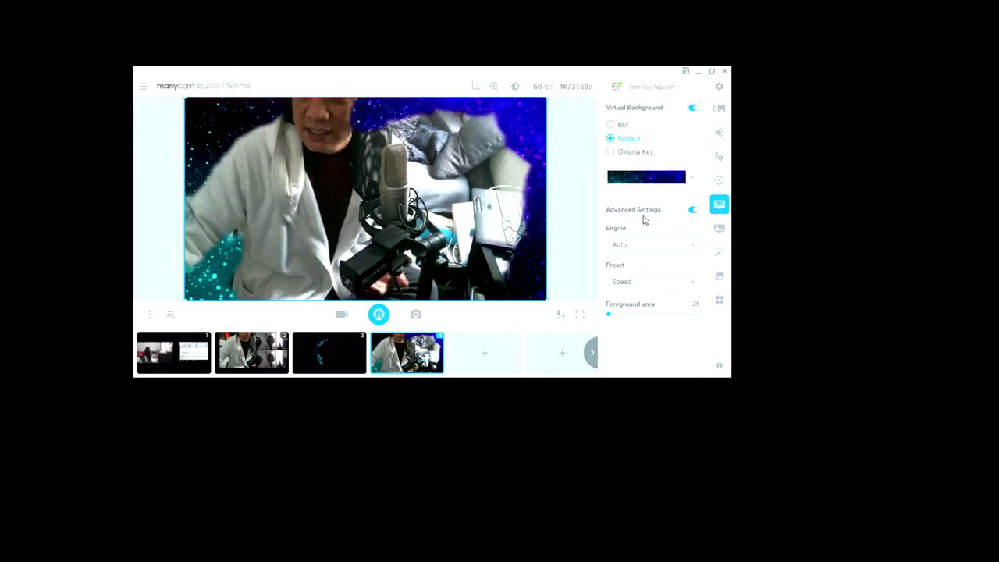
Change the custom virtual background to the Blue Glitter Particles video file from the same folder.
{"action": "left_click", "coordinate": [690, 177]}
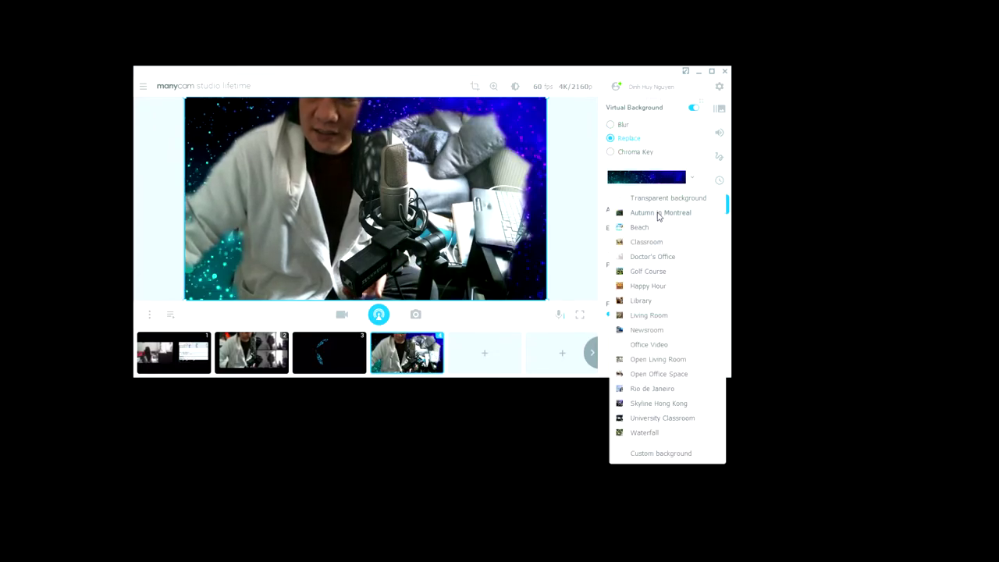
{"action": "left_click", "coordinate": [635, 453]}
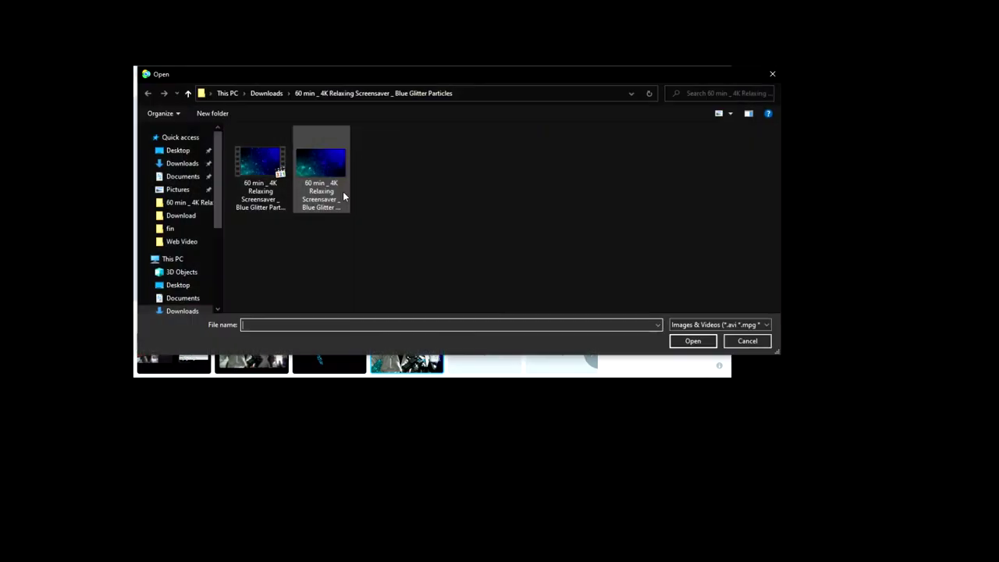
{"action": "double_click", "coordinate": [263, 176]}
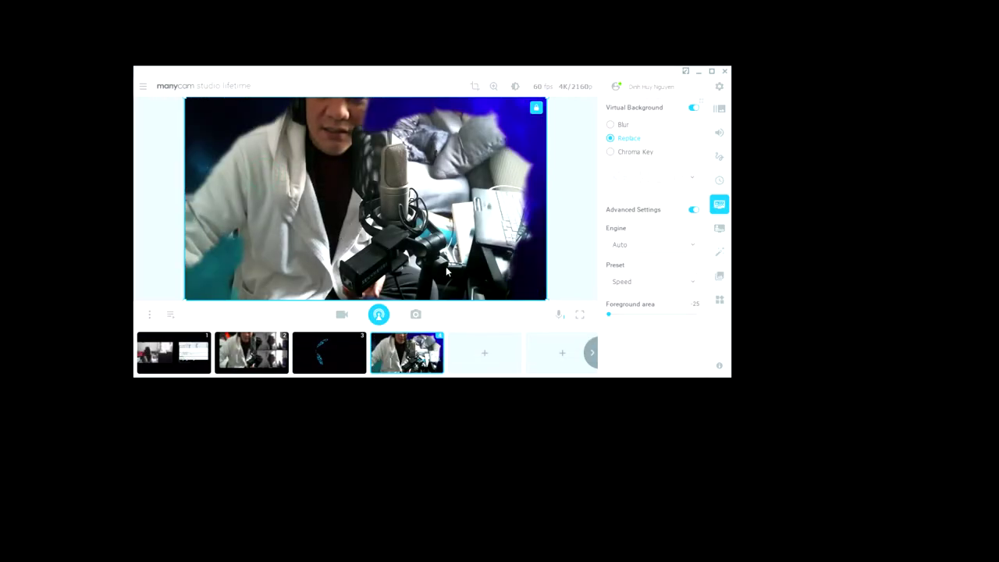
{"action": "mouse_move", "coordinate": [353, 348]}
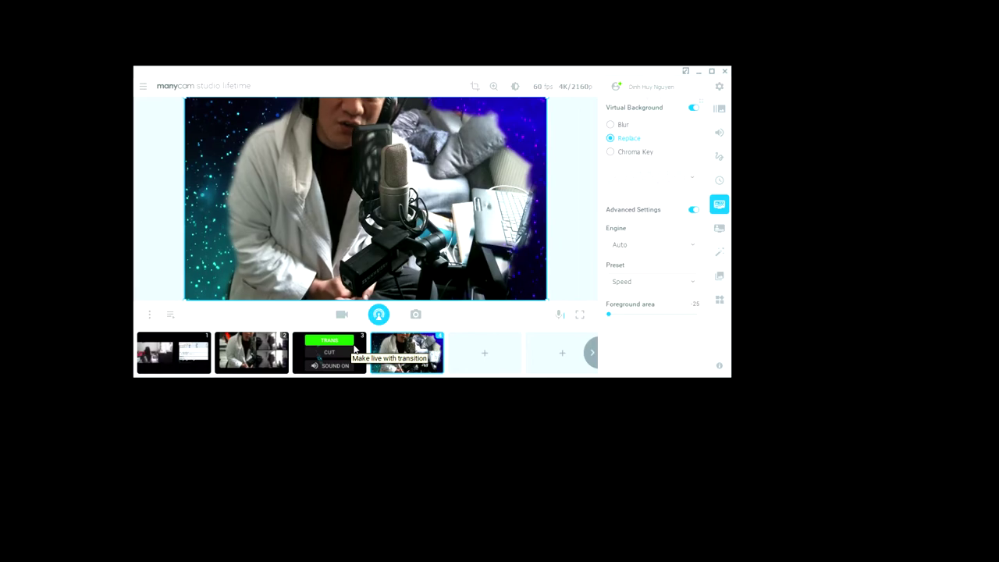
Open Task Manager, select the ManyCam process to examine its CPU and memory use, and arrange both windows so they are readable.
{"action": "right_click", "coordinate": [152, 561]}
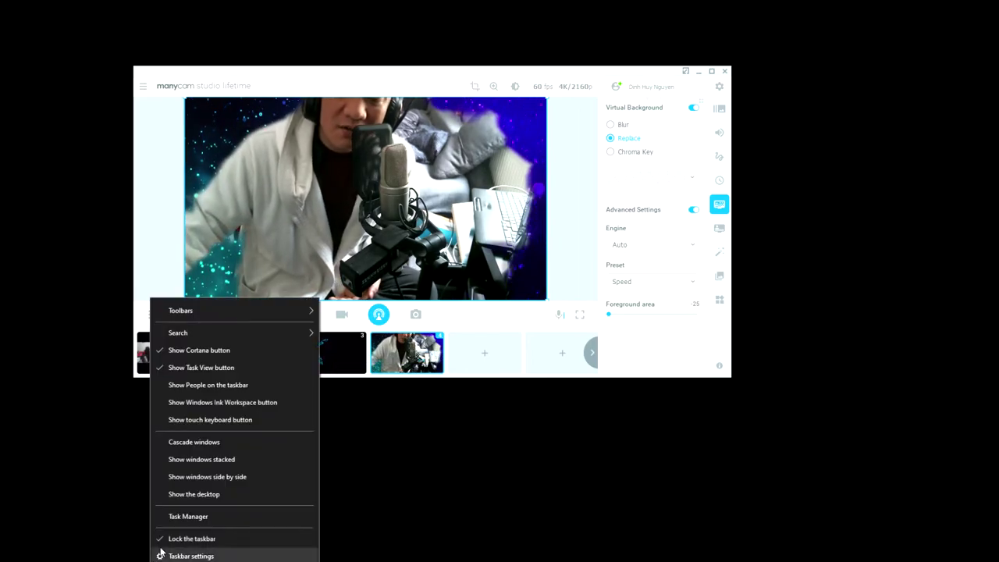
{"action": "left_click", "coordinate": [172, 518]}
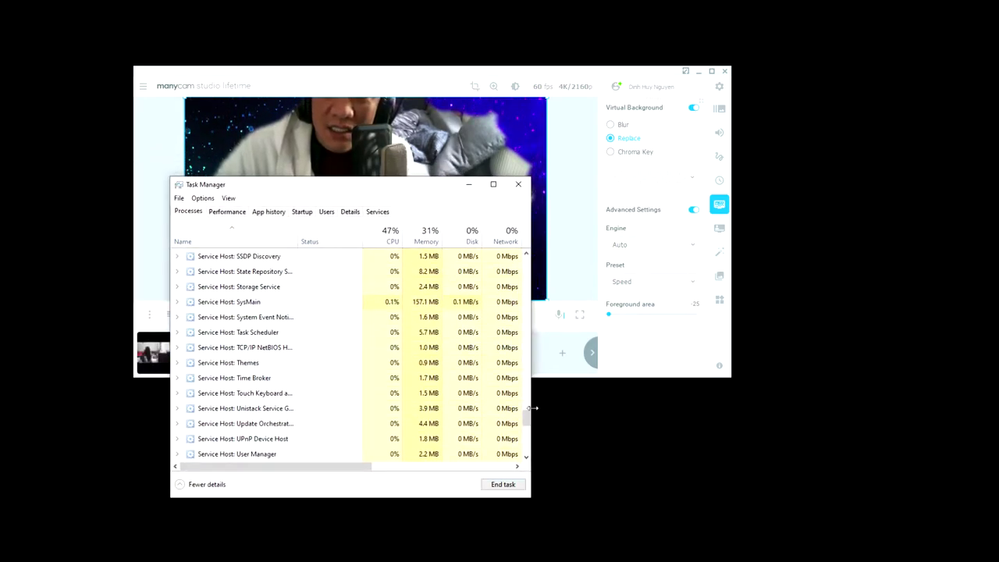
{"action": "left_click_drag", "start_coordinate": [528, 422], "coordinate": [525, 260]}
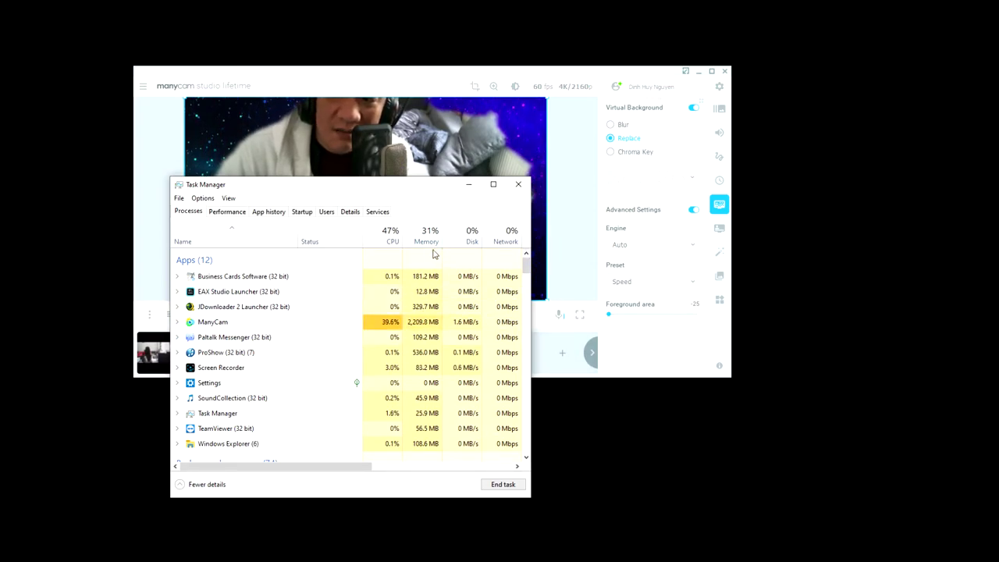
{"action": "left_click", "coordinate": [421, 322]}
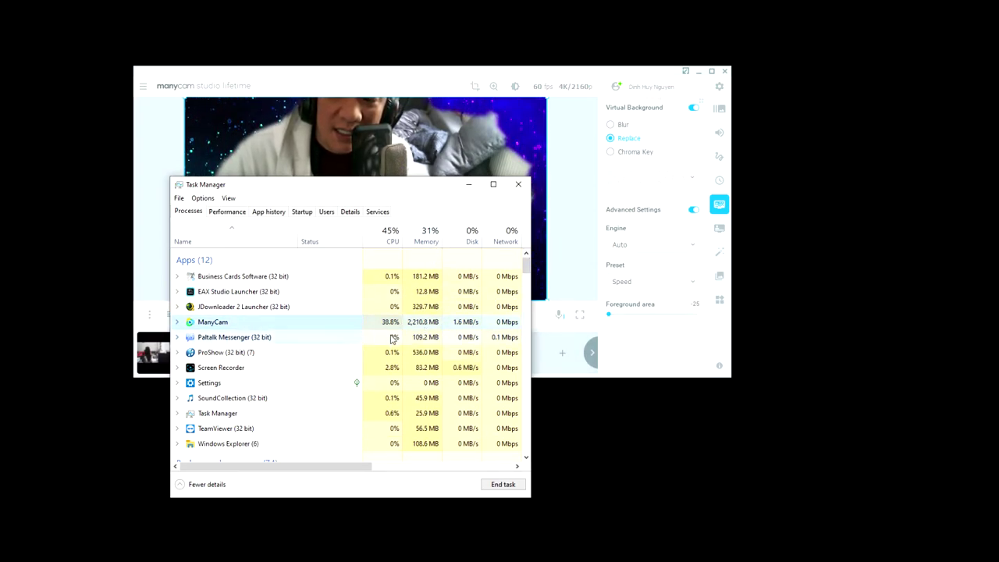
{"action": "left_click_drag", "start_coordinate": [416, 80], "coordinate": [541, 54]}
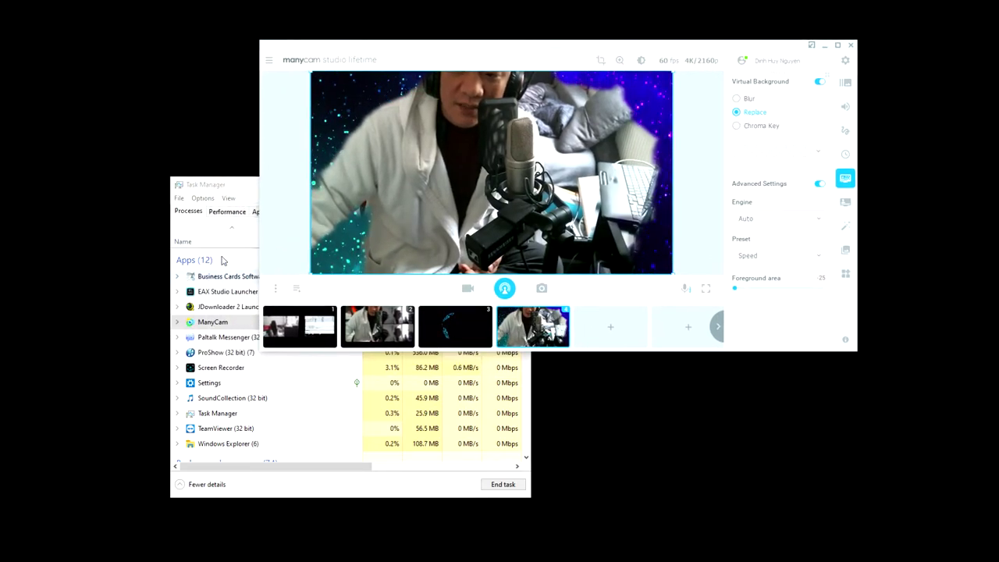
{"action": "left_click_drag", "start_coordinate": [224, 188], "coordinate": [168, 227]}
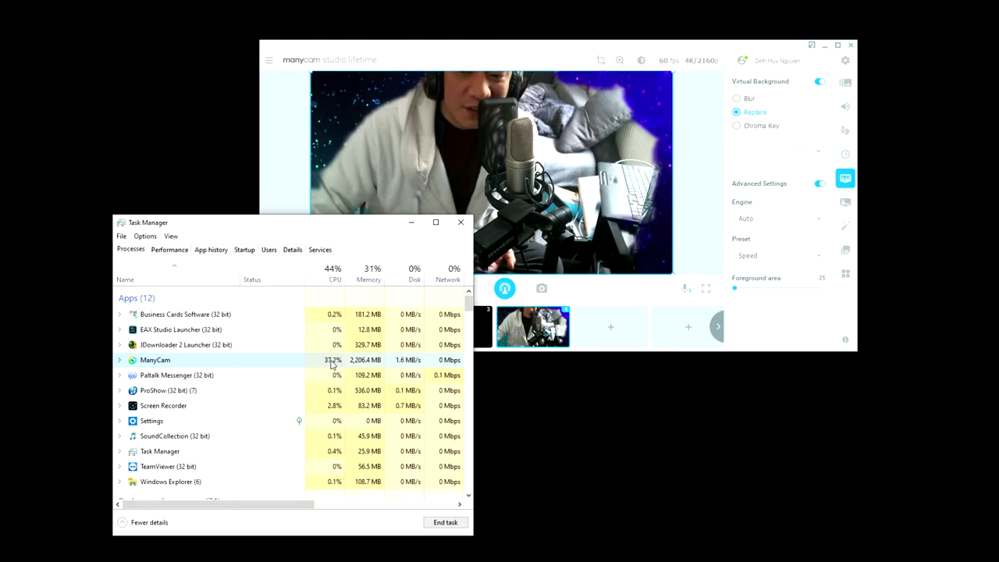
Examine the CPU, memory and Ethernet performance graphs in Task Manager, and minimize it.
{"action": "left_click", "coordinate": [211, 250]}
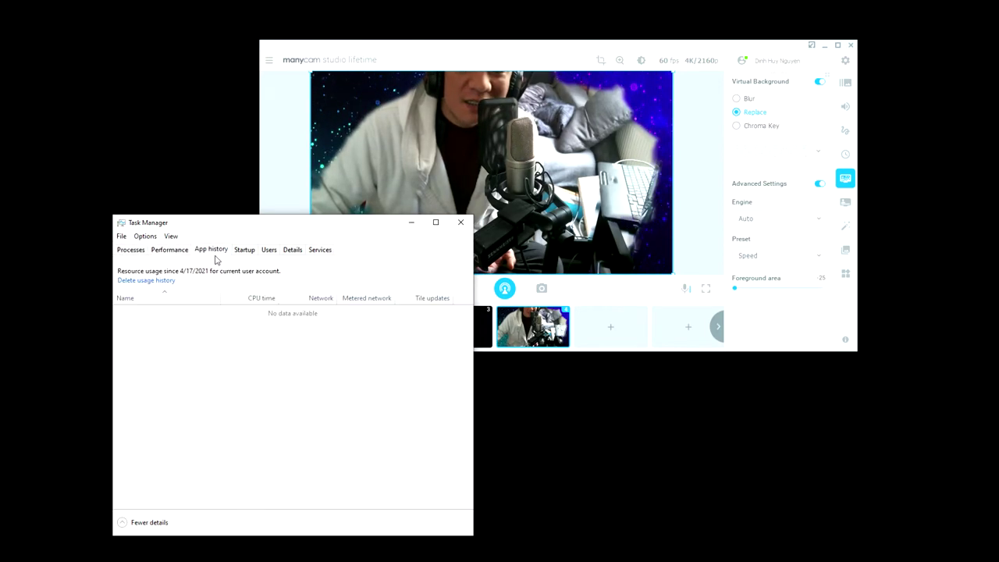
{"action": "left_click", "coordinate": [169, 249]}
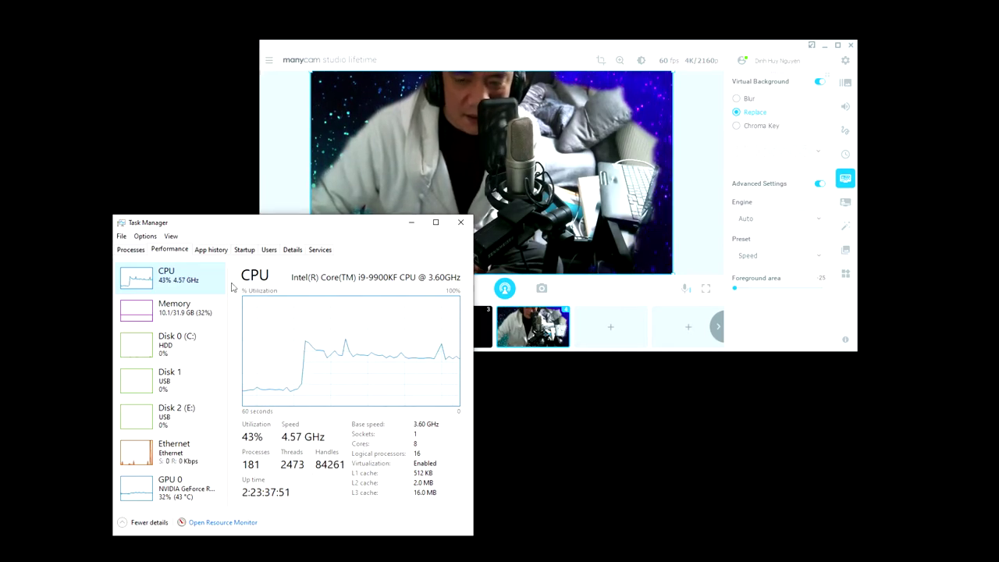
{"action": "left_click", "coordinate": [172, 307]}
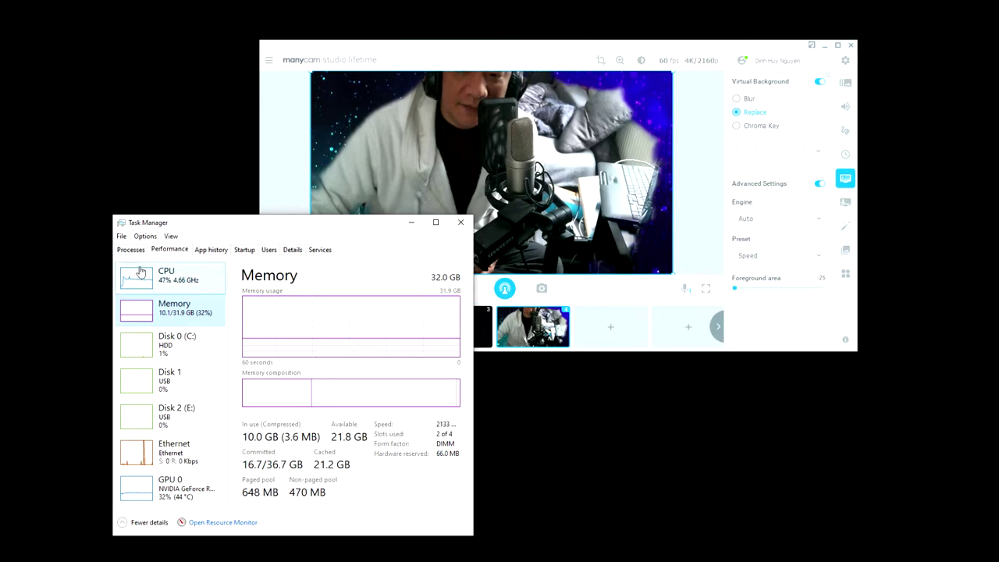
{"action": "left_click", "coordinate": [168, 277]}
{"action": "left_click", "coordinate": [189, 304]}
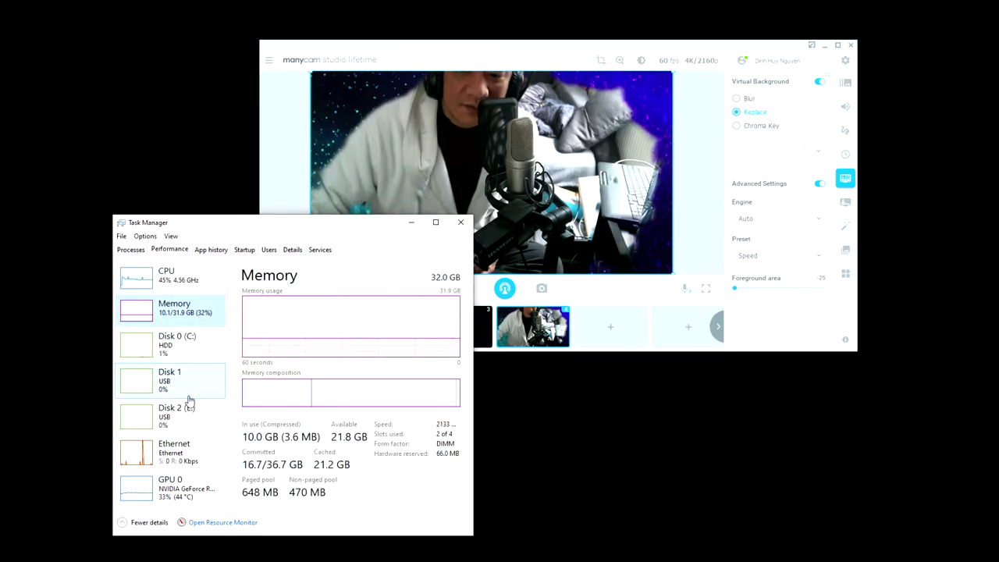
{"action": "left_click", "coordinate": [177, 451]}
{"action": "left_click", "coordinate": [411, 222]}
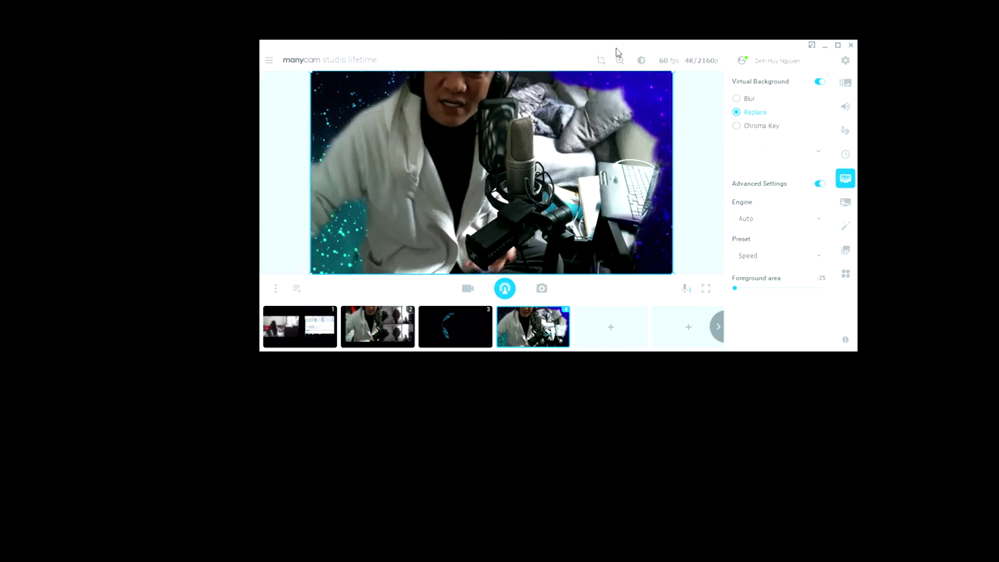
Bring the second preset live, select the banner layer beneath its camera views and dismiss the runtime error dialog.
{"action": "left_click", "coordinate": [372, 332]}
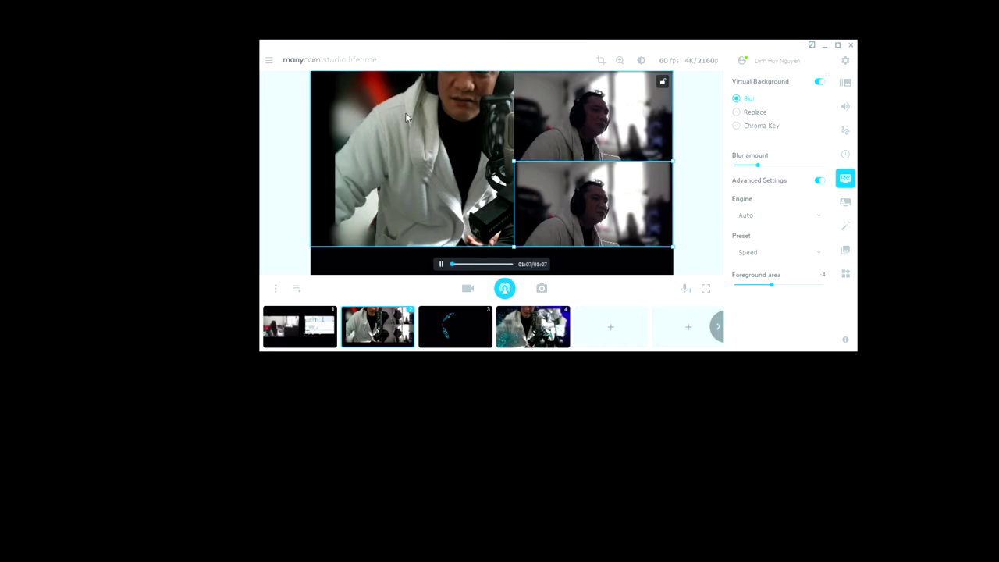
{"action": "left_click", "coordinate": [382, 266]}
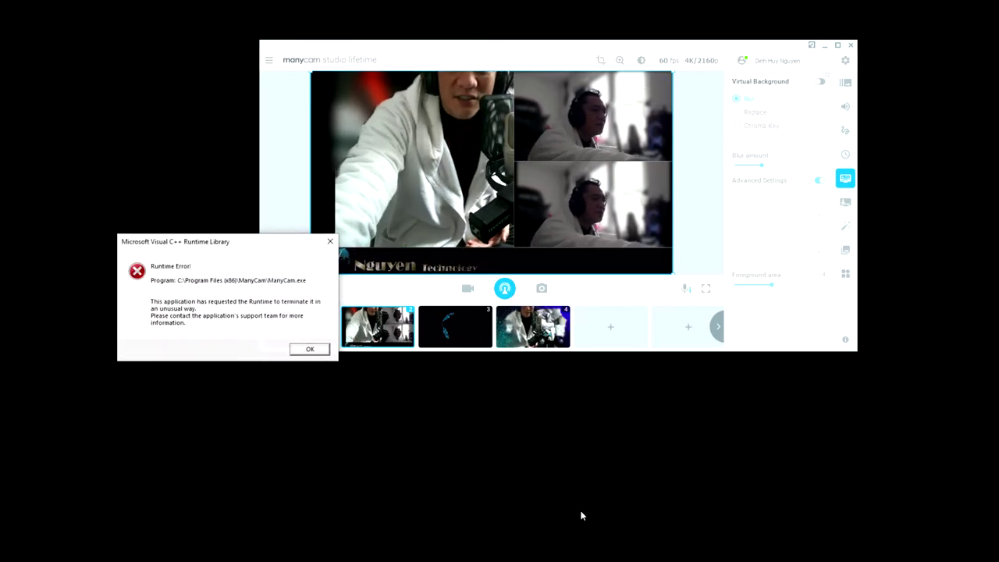
{"action": "key", "text": "Return"}
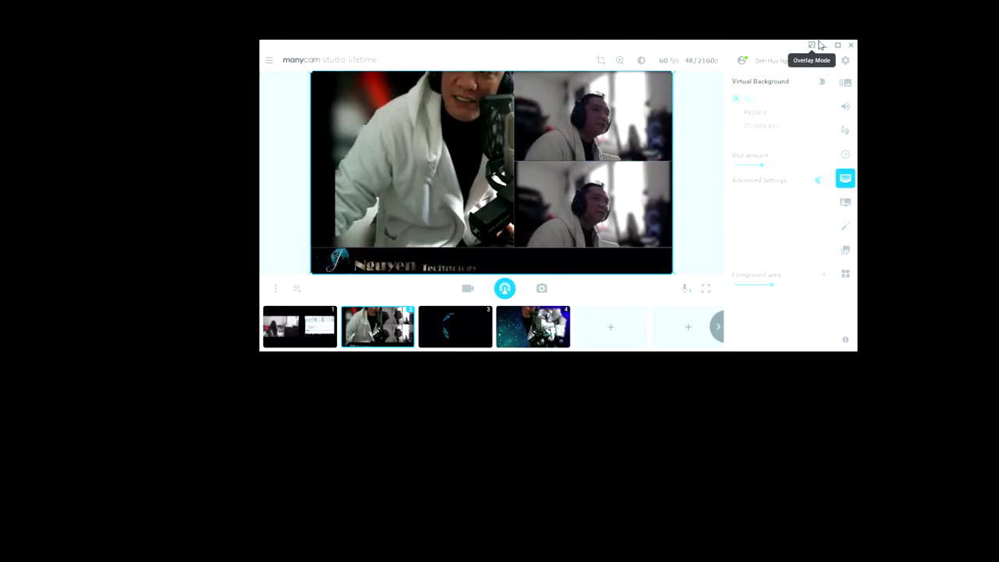
Close the ManyCam window and reposition the Chrome window on the desktop.
{"action": "left_click", "coordinate": [850, 45]}
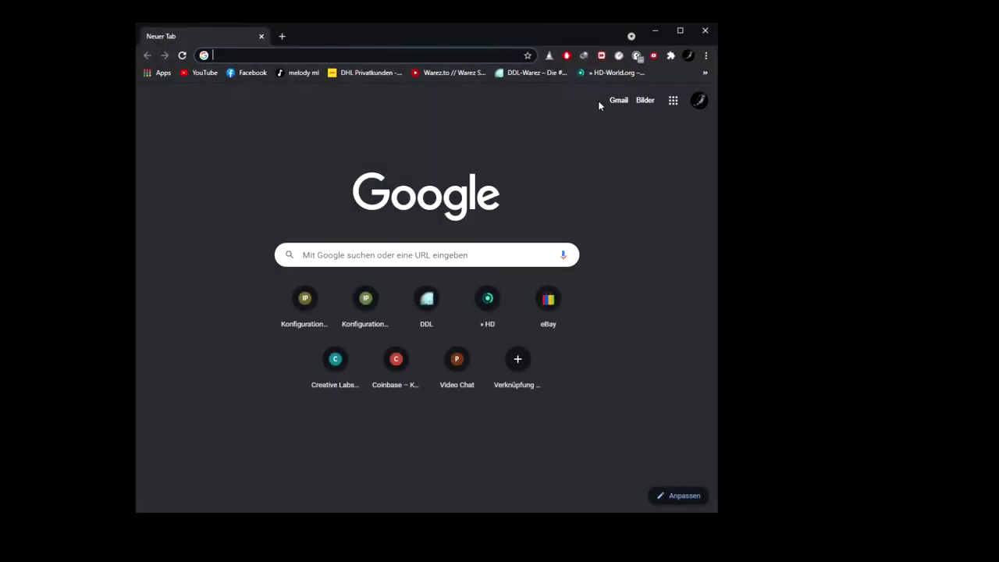
{"action": "left_click_drag", "start_coordinate": [505, 39], "coordinate": [562, 32]}
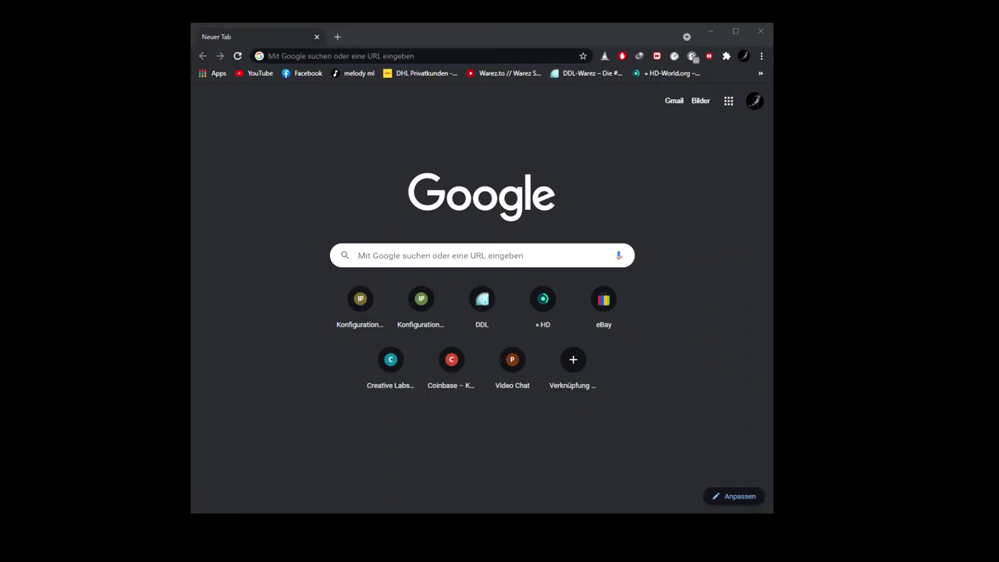
Switch to Paltalk Messenger, open the active conversation with unread messages, and minimize the messenger.
{"action": "left_click", "coordinate": [789, 561]}
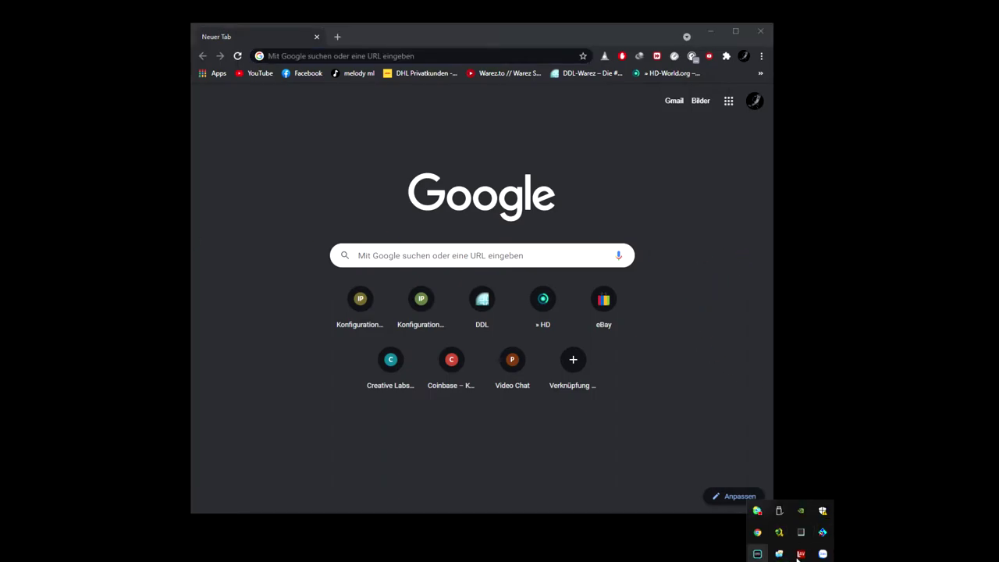
{"action": "left_click", "coordinate": [780, 553]}
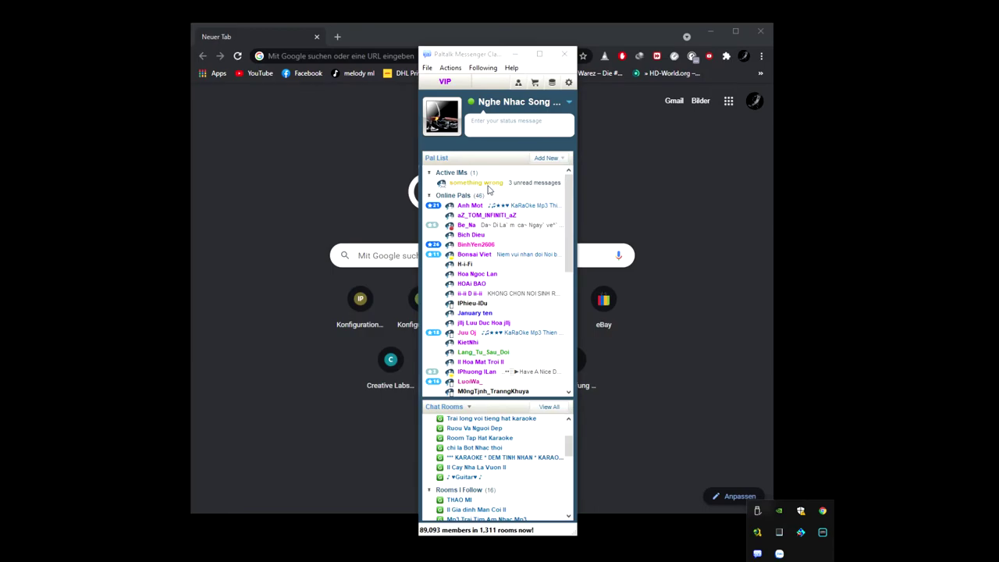
{"action": "double_click", "coordinate": [499, 187]}
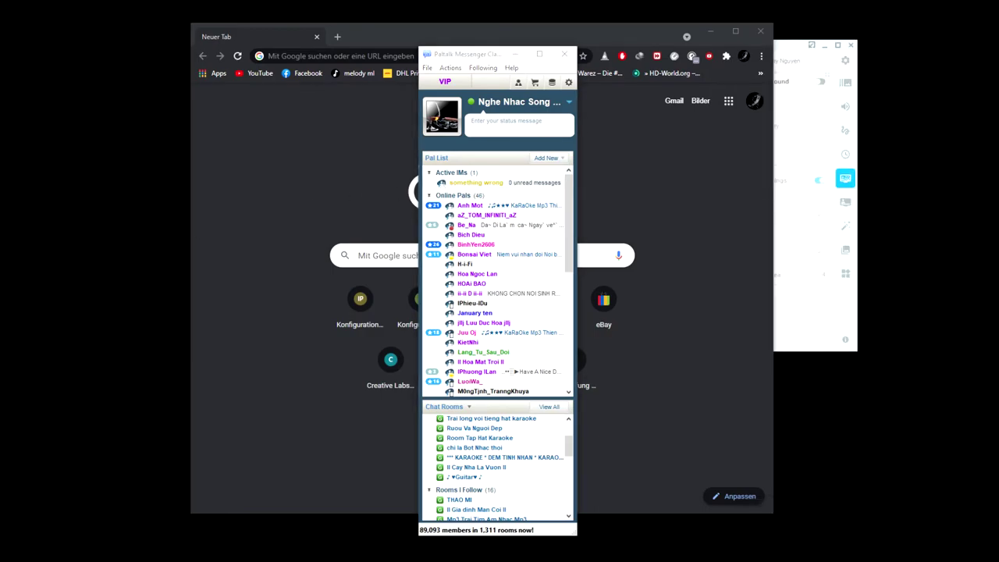
{"action": "left_click", "coordinate": [514, 56]}
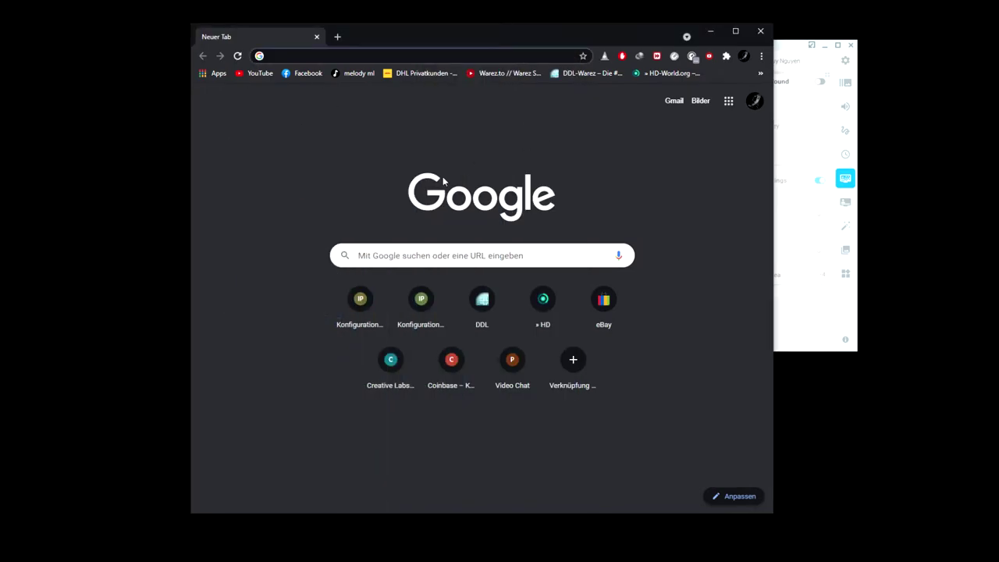
Search Google for "manycam" in Chrome.
{"action": "left_click", "coordinate": [441, 260]}
{"action": "left_click", "coordinate": [661, 548]}
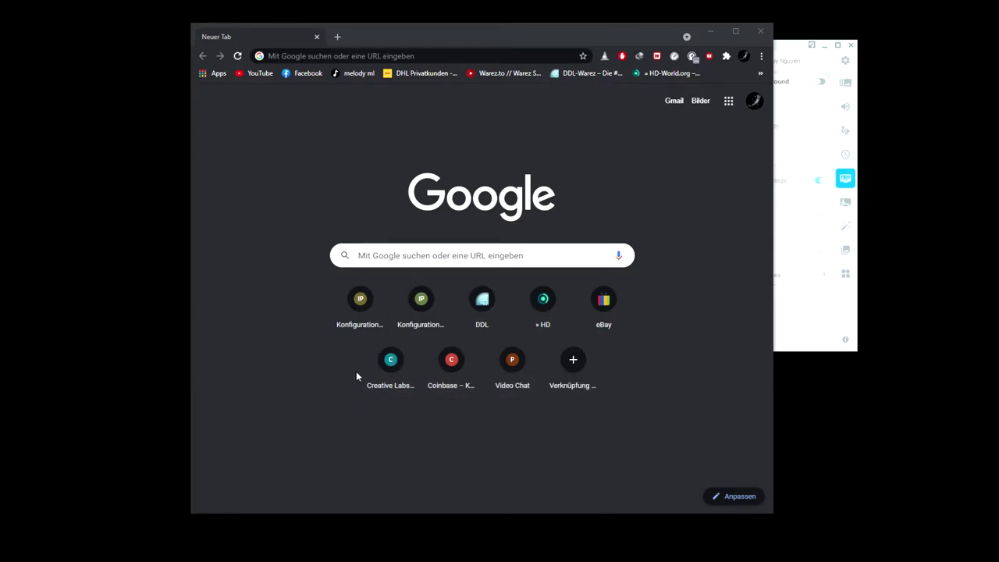
{"action": "left_click", "coordinate": [449, 54]}
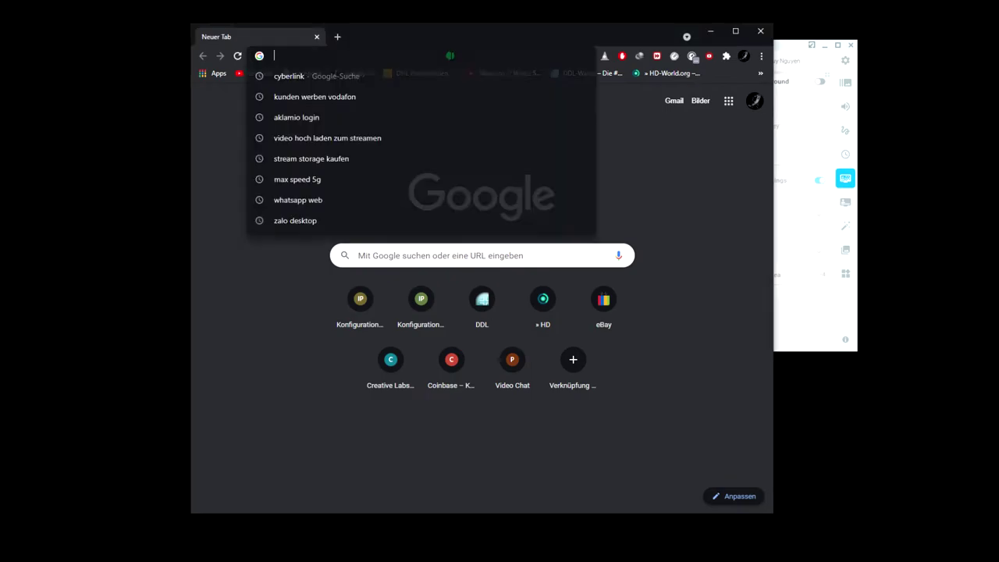
{"action": "type", "text": "mycampus"}
{"action": "key", "text": "BackSpace"}
{"action": "key", "text": "BackSpace"}
{"action": "key", "text": "BackSpace"}
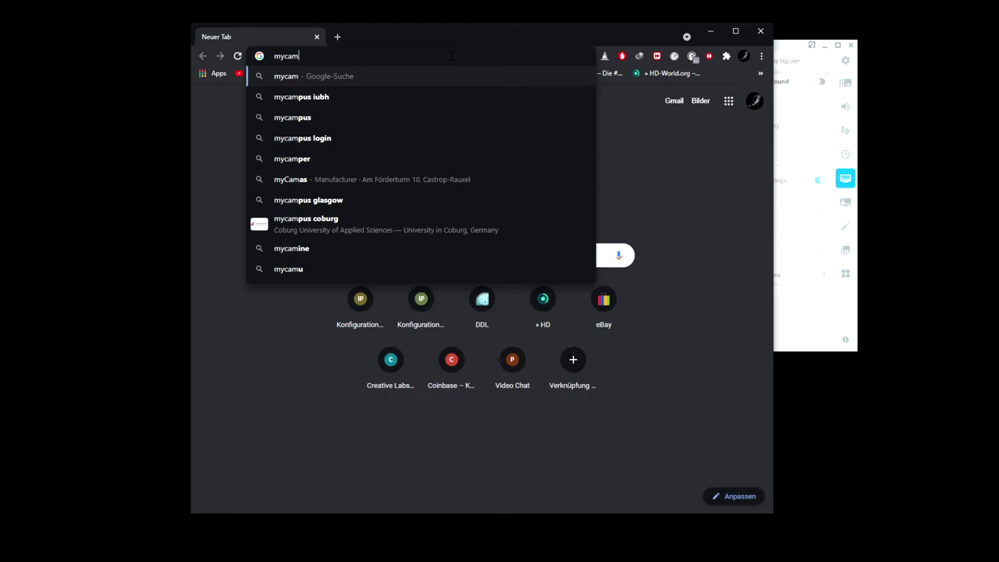
{"action": "key", "text": "BackSpace"}
{"action": "type", "text": "many"}
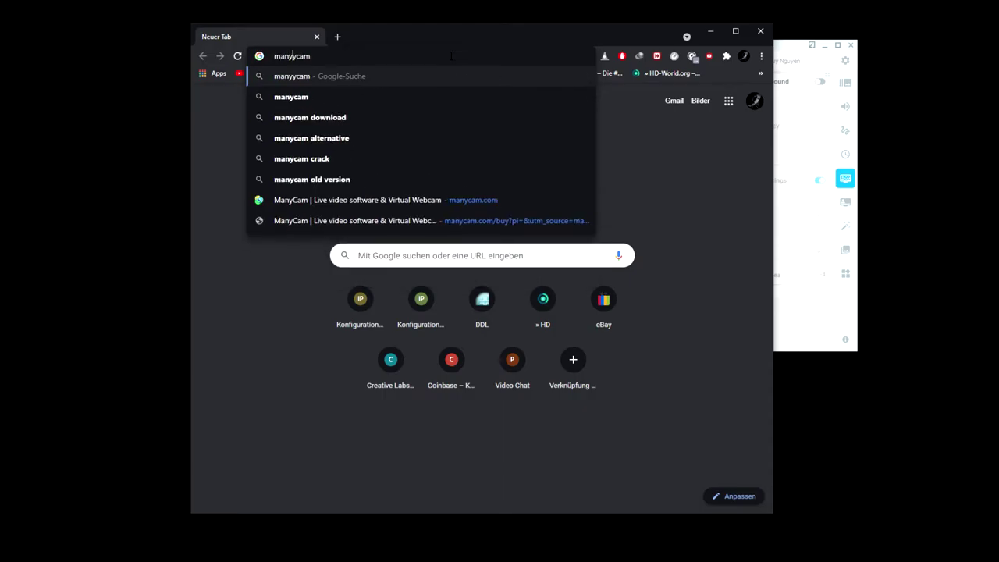
{"action": "key", "text": "BackSpace"}
{"action": "key", "text": "Return"}
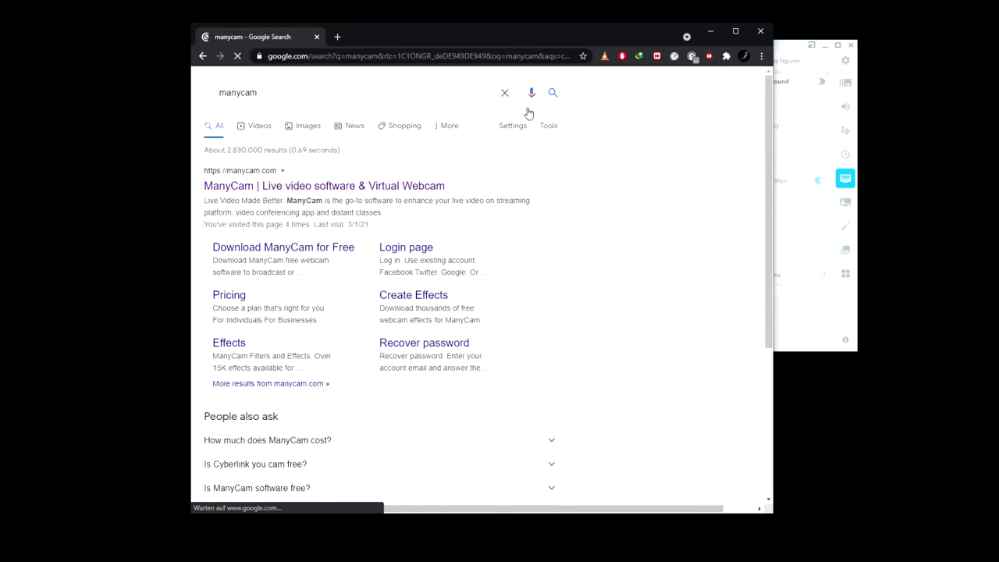
Open the ManyCam website's purchase page and compare the yearly prices and features of the Standard, Studio and Premium plans.
{"action": "left_click", "coordinate": [330, 188]}
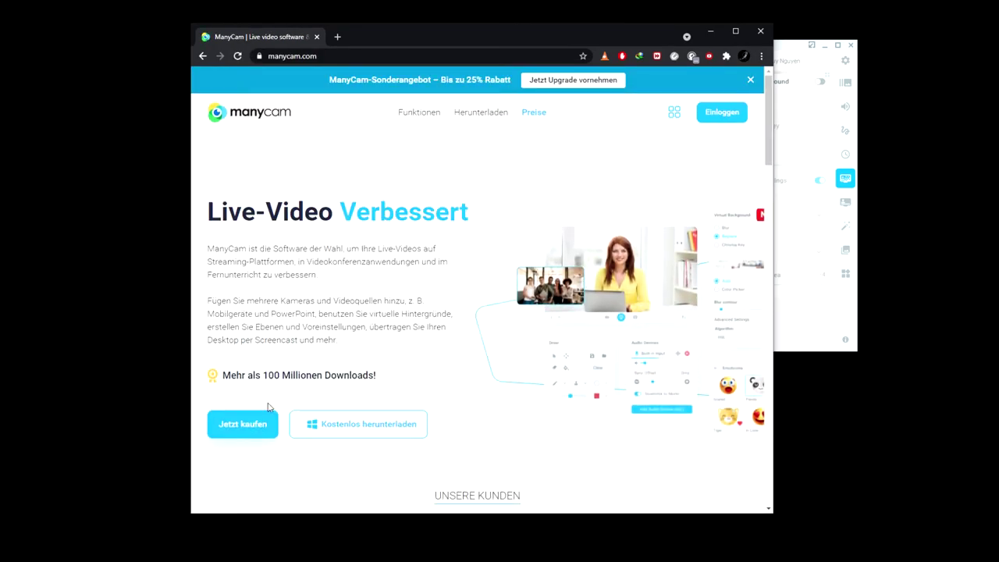
{"action": "left_click", "coordinate": [243, 426]}
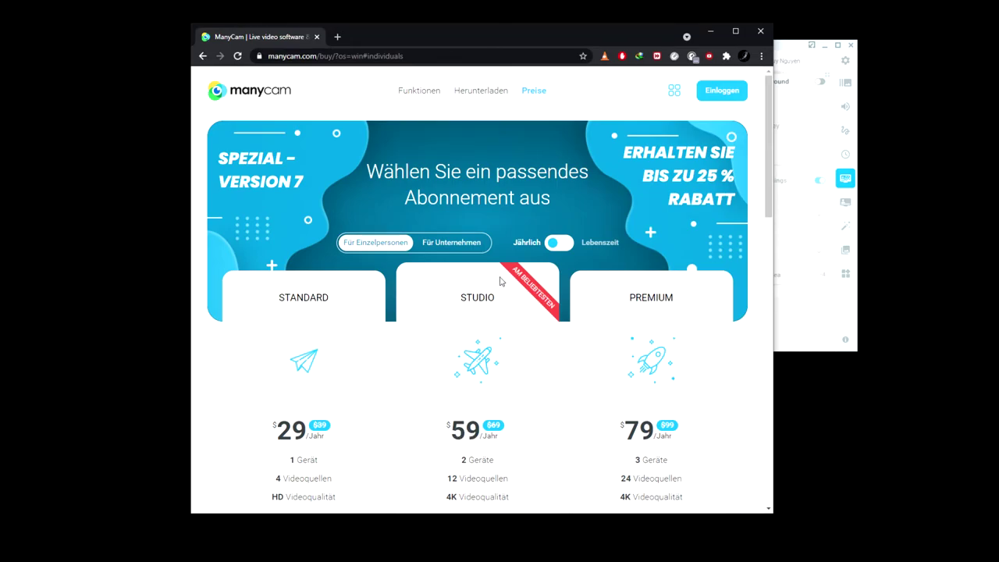
{"action": "scroll", "coordinate": [274, 399], "scroll_direction": "down", "scroll_amount": 1}
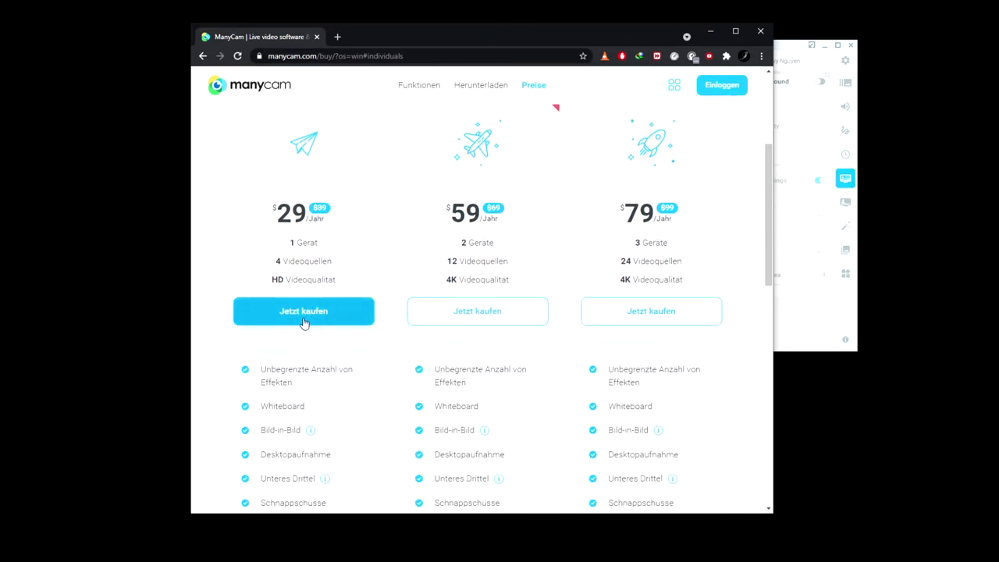
{"action": "scroll", "coordinate": [350, 372], "scroll_direction": "down", "scroll_amount": 3}
{"action": "scroll", "coordinate": [341, 314], "scroll_direction": "down", "scroll_amount": 1}
{"action": "scroll", "coordinate": [330, 265], "scroll_direction": "up", "scroll_amount": 3}
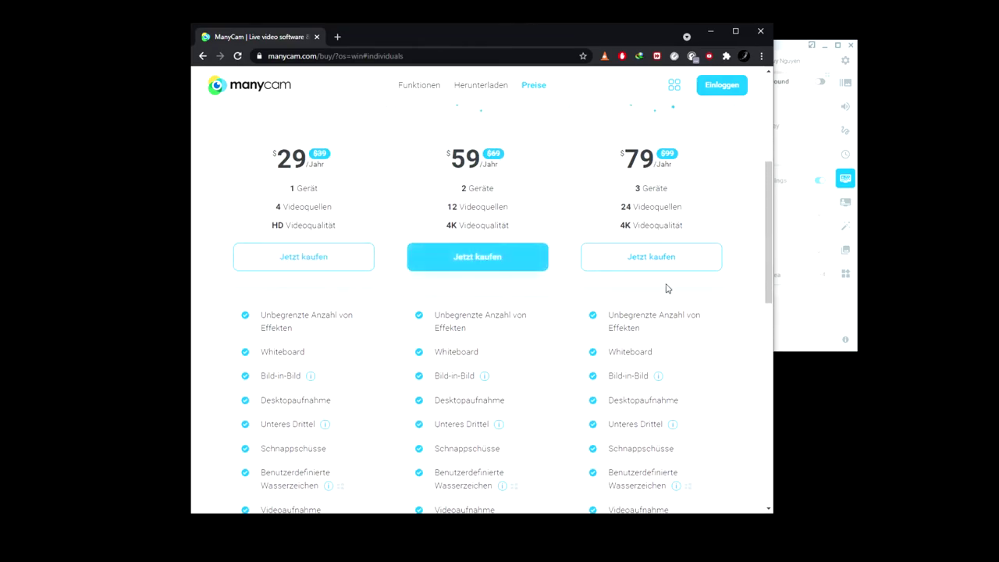
{"action": "scroll", "coordinate": [678, 289], "scroll_direction": "up", "scroll_amount": 2}
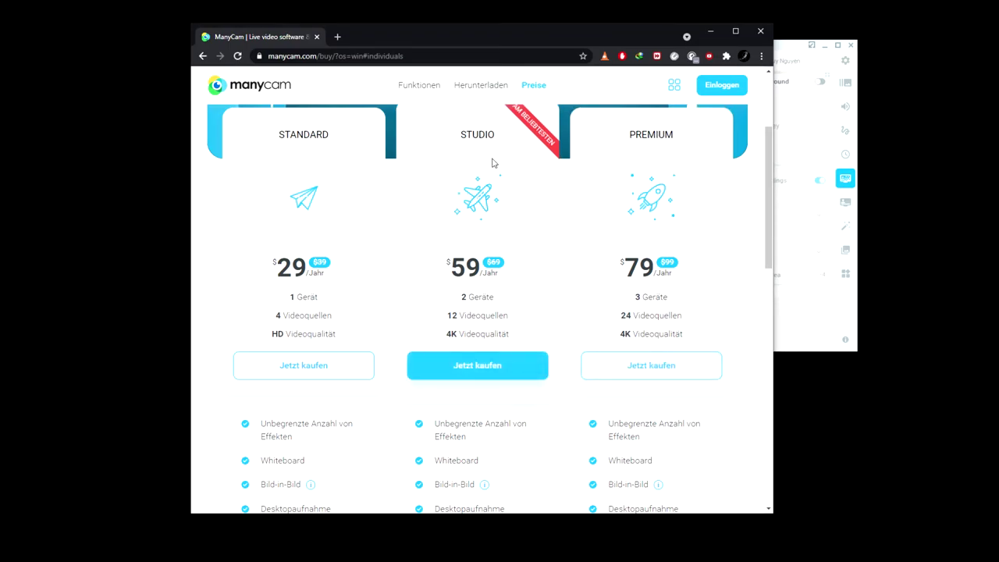
{"action": "scroll", "coordinate": [479, 236], "scroll_direction": "down", "scroll_amount": 1}
{"action": "scroll", "coordinate": [479, 235], "scroll_direction": "up", "scroll_amount": 3}
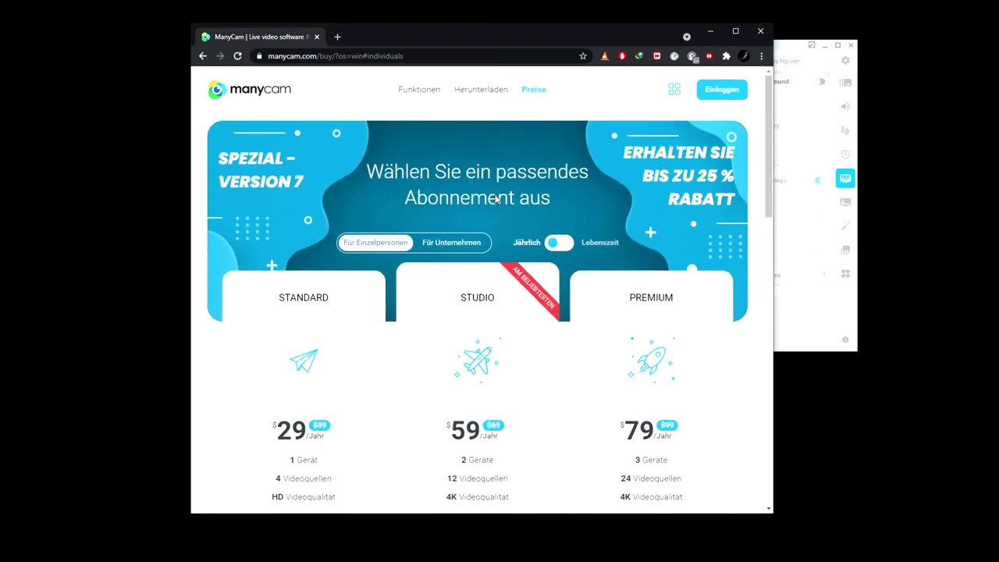
Switch the plans from yearly to lifetime (Lebenszeit) pricing and compare the prices and feature lists of all three plans.
{"action": "left_click", "coordinate": [562, 247]}
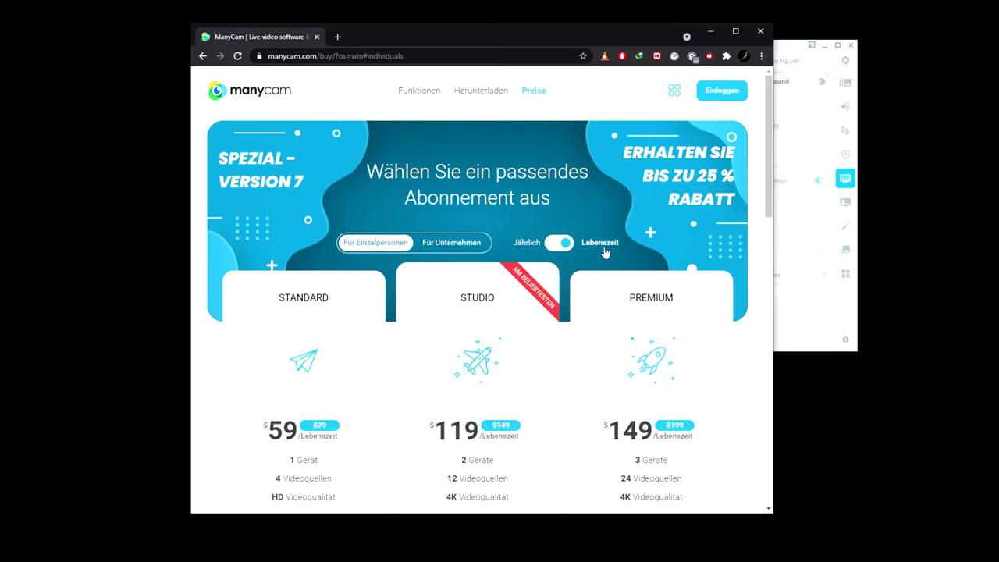
{"action": "left_click", "coordinate": [560, 248]}
{"action": "left_click", "coordinate": [562, 244]}
{"action": "scroll", "coordinate": [562, 257], "scroll_direction": "down", "scroll_amount": 2}
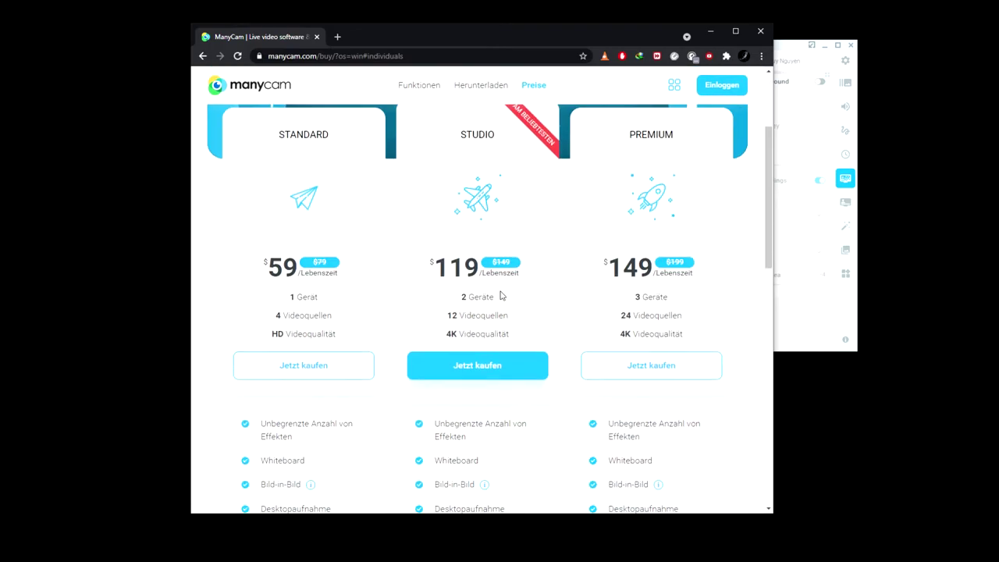
{"action": "scroll", "coordinate": [546, 293], "scroll_direction": "down", "scroll_amount": 3}
{"action": "scroll", "coordinate": [546, 293], "scroll_direction": "down", "scroll_amount": 1}
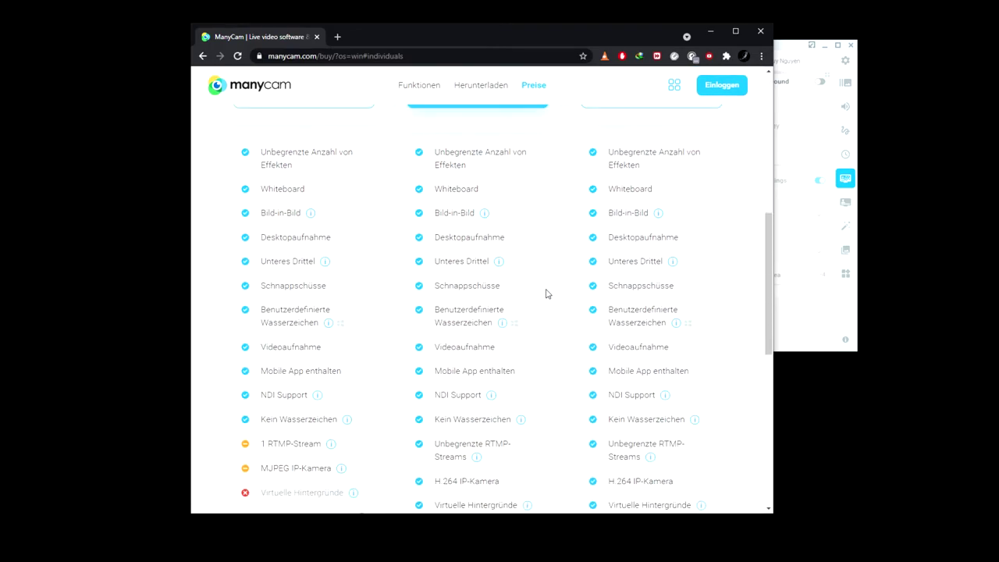
{"action": "scroll", "coordinate": [439, 229], "scroll_direction": "up", "scroll_amount": 3}
{"action": "scroll", "coordinate": [523, 273], "scroll_direction": "down", "scroll_amount": 6}
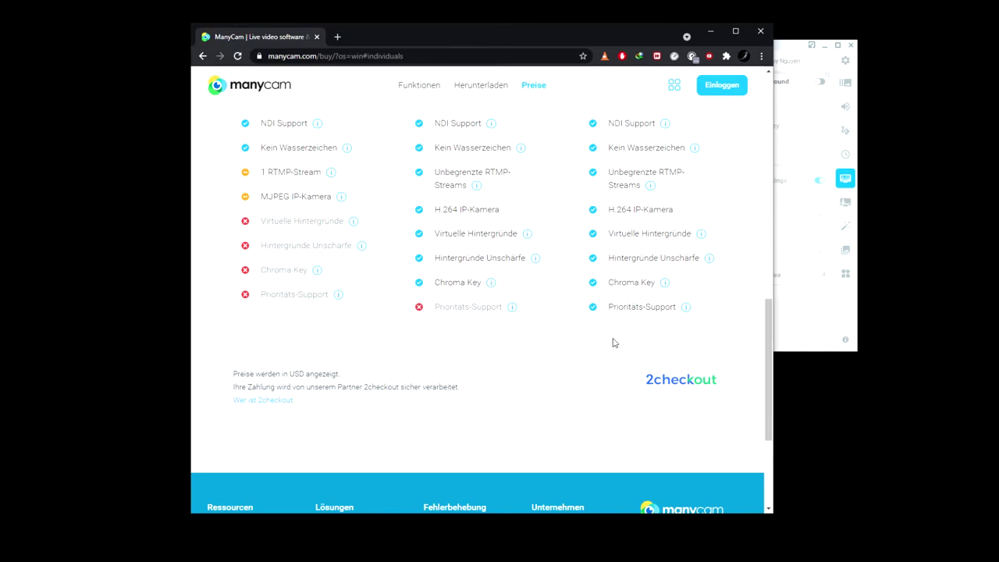
{"action": "scroll", "coordinate": [613, 343], "scroll_direction": "up", "scroll_amount": 6}
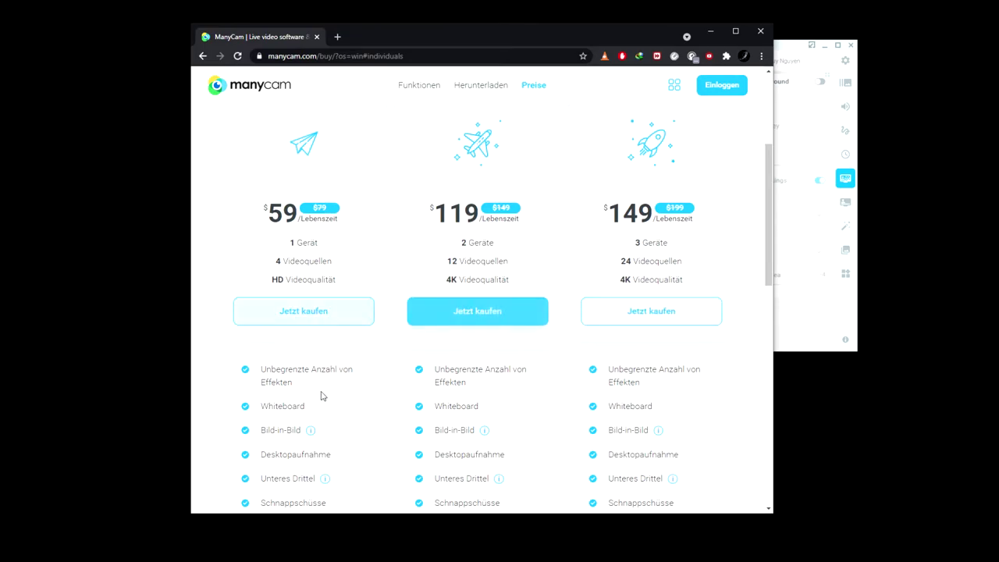
{"action": "scroll", "coordinate": [307, 357], "scroll_direction": "up", "scroll_amount": 3}
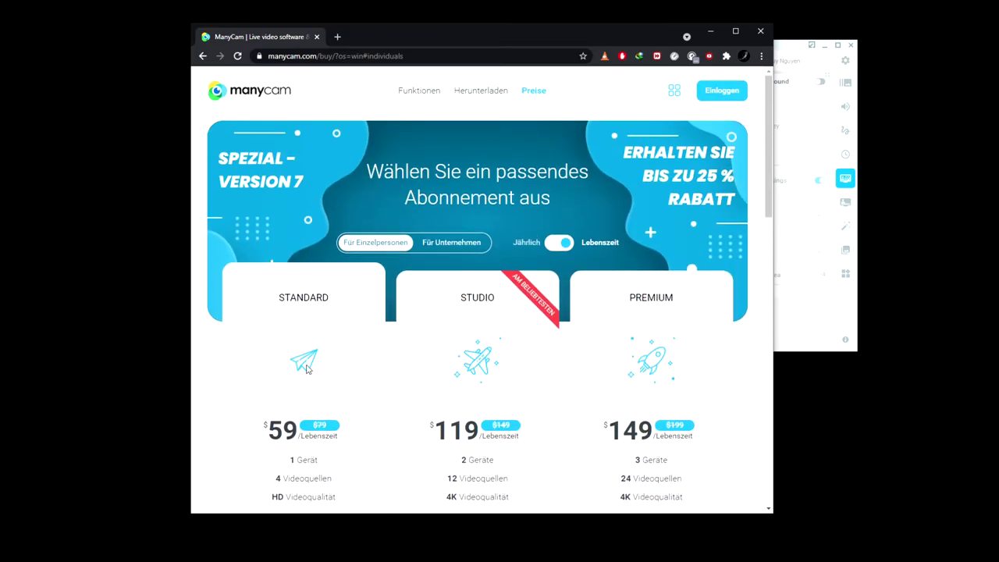
Examine the Standard plan's feature list, including its RTMP stream, virtual background and Chroma Key entries.
{"action": "scroll", "coordinate": [291, 368], "scroll_direction": "down", "scroll_amount": 4}
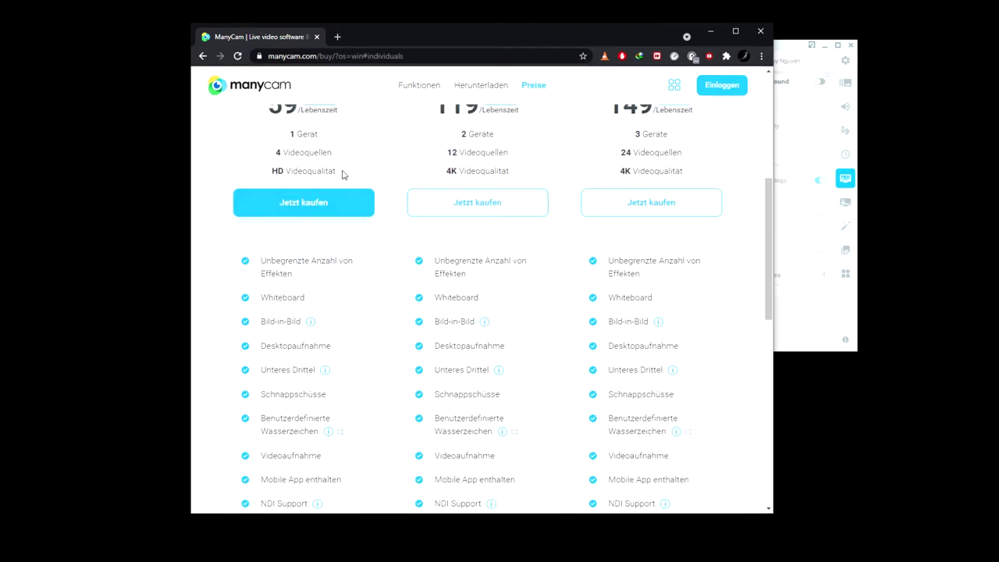
{"action": "scroll", "coordinate": [326, 272], "scroll_direction": "down", "scroll_amount": 2}
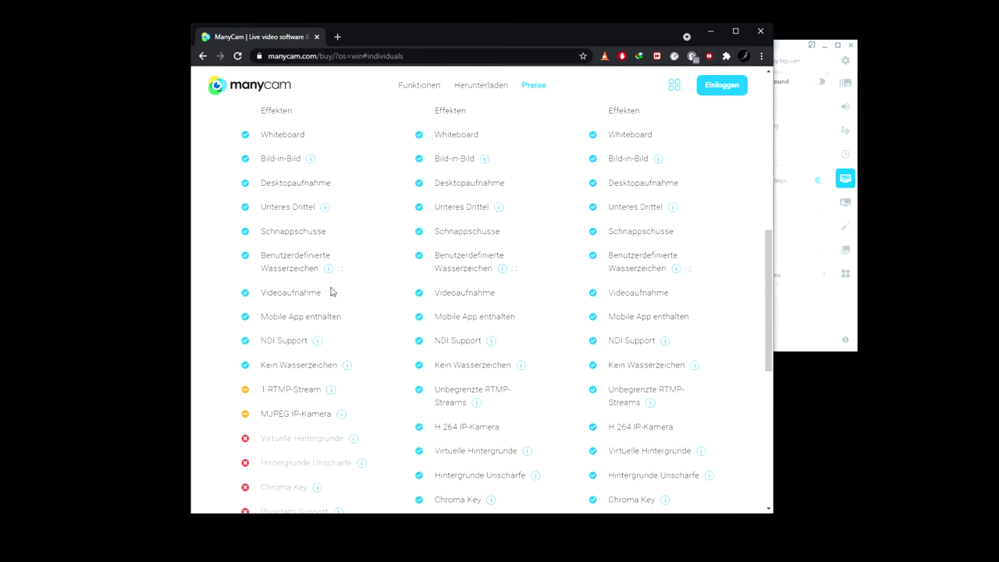
{"action": "scroll", "coordinate": [273, 389], "scroll_direction": "down", "scroll_amount": 2}
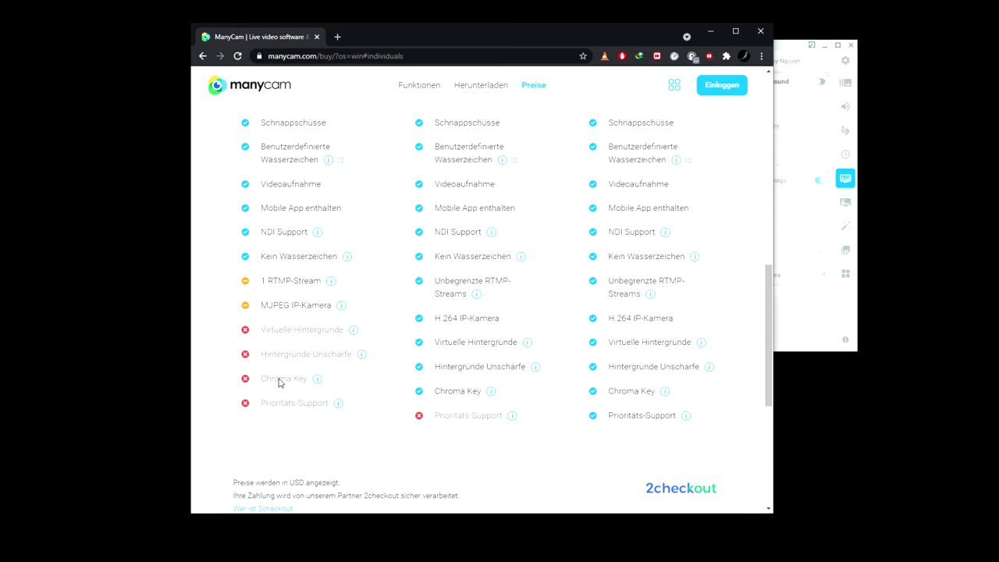
{"action": "scroll", "coordinate": [278, 381], "scroll_direction": "up", "scroll_amount": 2}
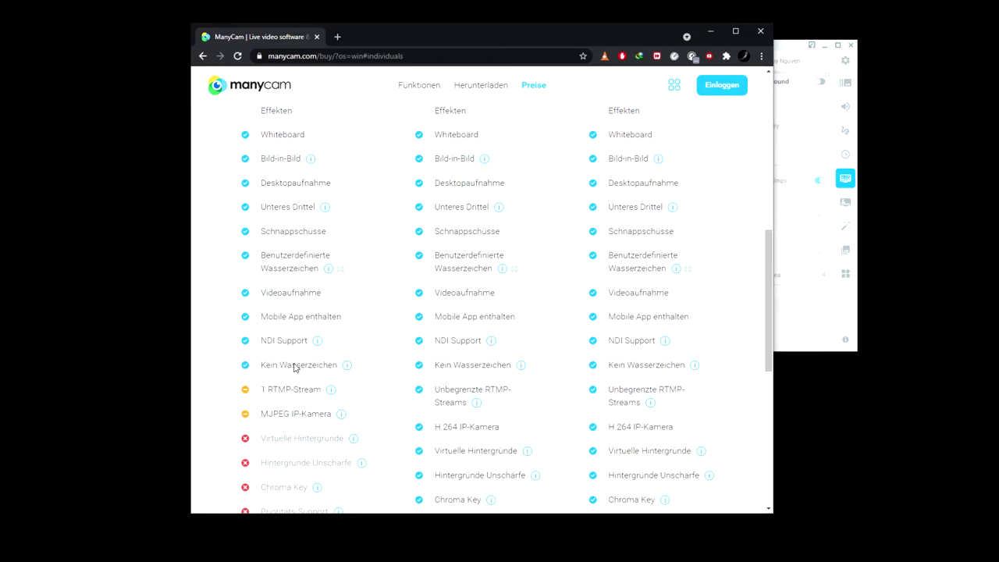
{"action": "scroll", "coordinate": [287, 388], "scroll_direction": "up", "scroll_amount": 1}
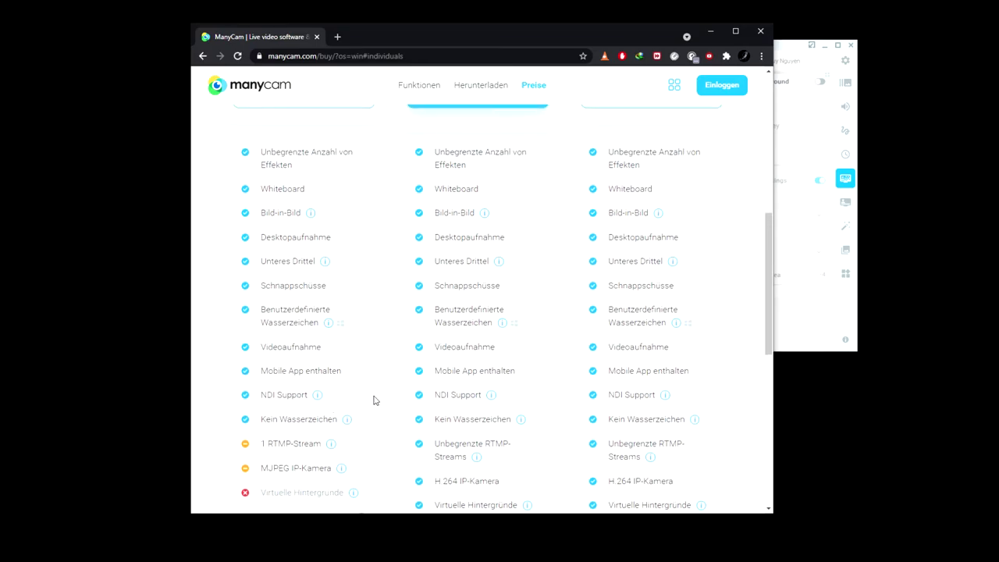
{"action": "scroll", "coordinate": [445, 394], "scroll_direction": "up", "scroll_amount": 3}
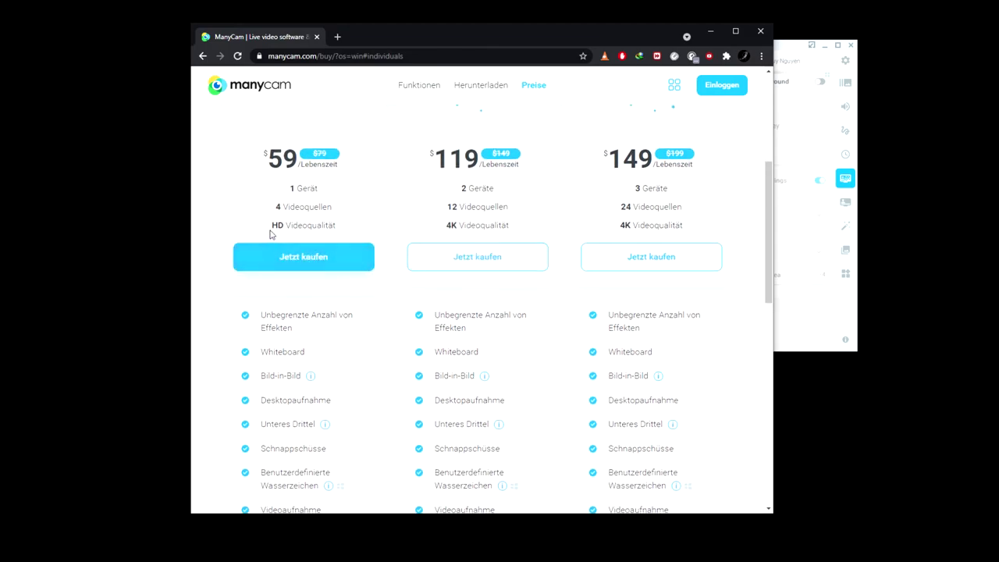
Highlight the video quality entries of the Standard, Studio and Premium plans and review the remaining feature rows.
{"action": "triple_click", "coordinate": [281, 226]}
{"action": "triple_click", "coordinate": [438, 226]}
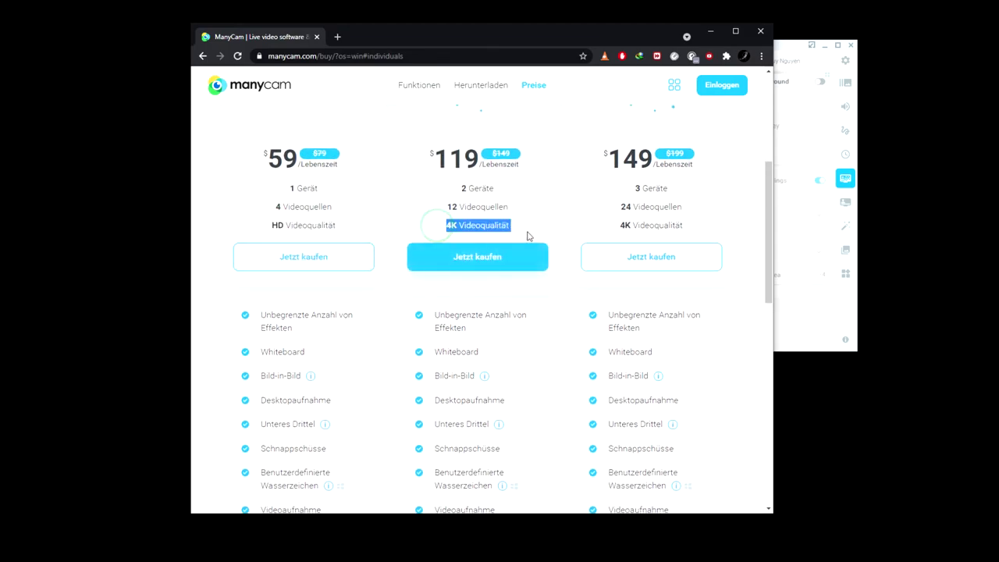
{"action": "left_click_drag", "start_coordinate": [625, 228], "coordinate": [708, 234]}
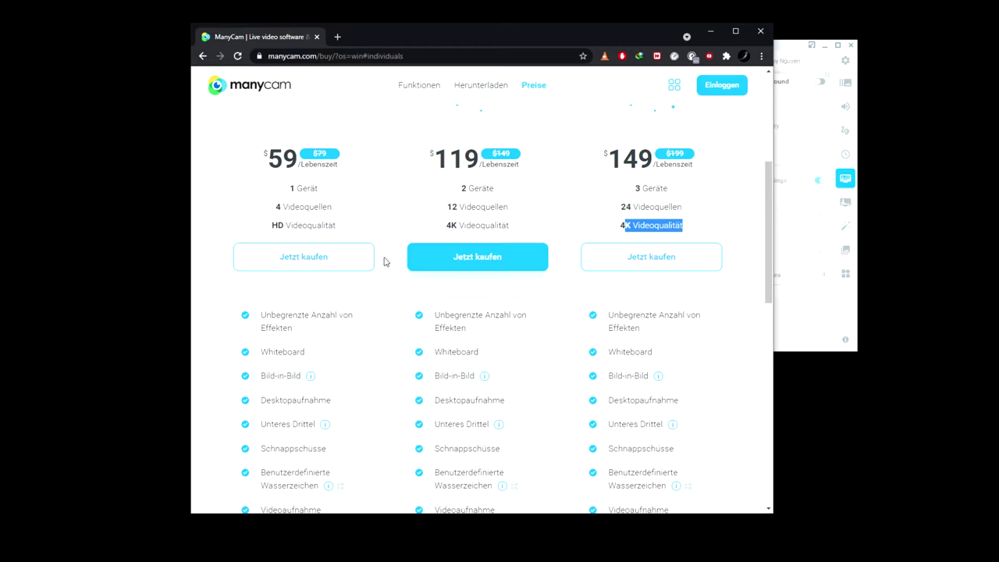
{"action": "scroll", "coordinate": [468, 343], "scroll_direction": "down", "scroll_amount": 5}
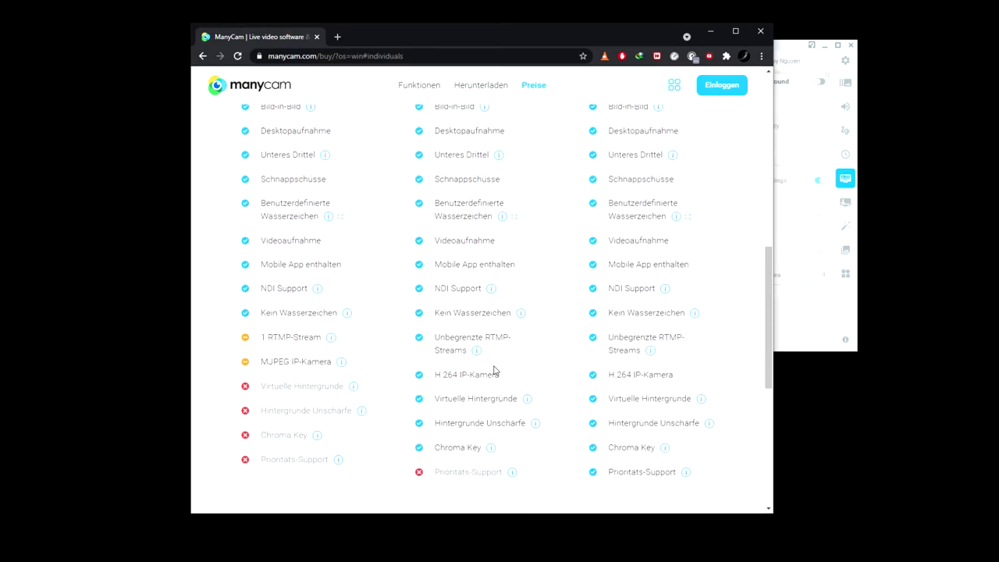
{"action": "scroll", "coordinate": [493, 371], "scroll_direction": "down", "scroll_amount": 5}
{"action": "scroll", "coordinate": [386, 250], "scroll_direction": "up", "scroll_amount": 8}
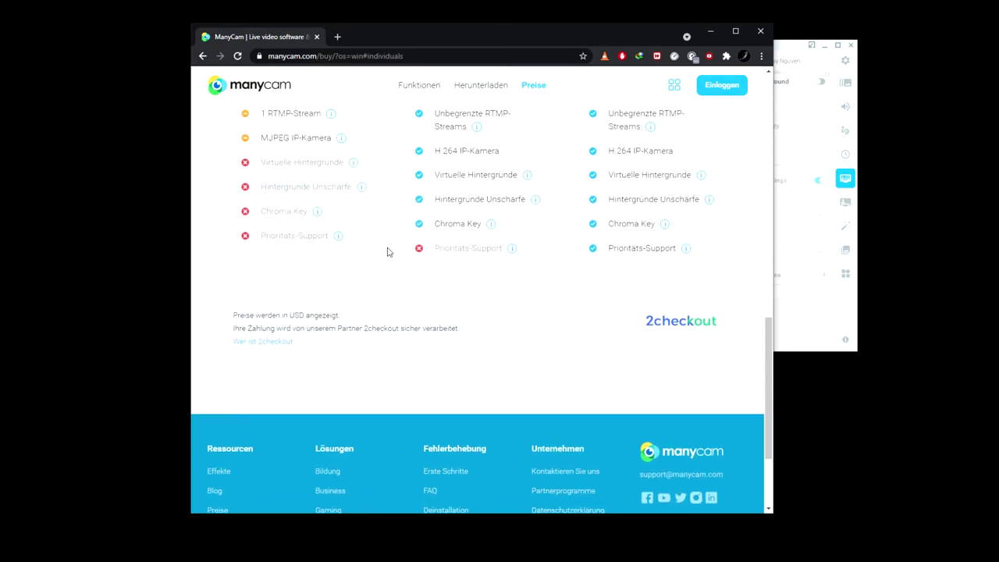
Close the pricing page and view ManyCam's form for adding a custom RTMP server with name, server and stream key.
{"action": "left_click", "coordinate": [755, 37]}
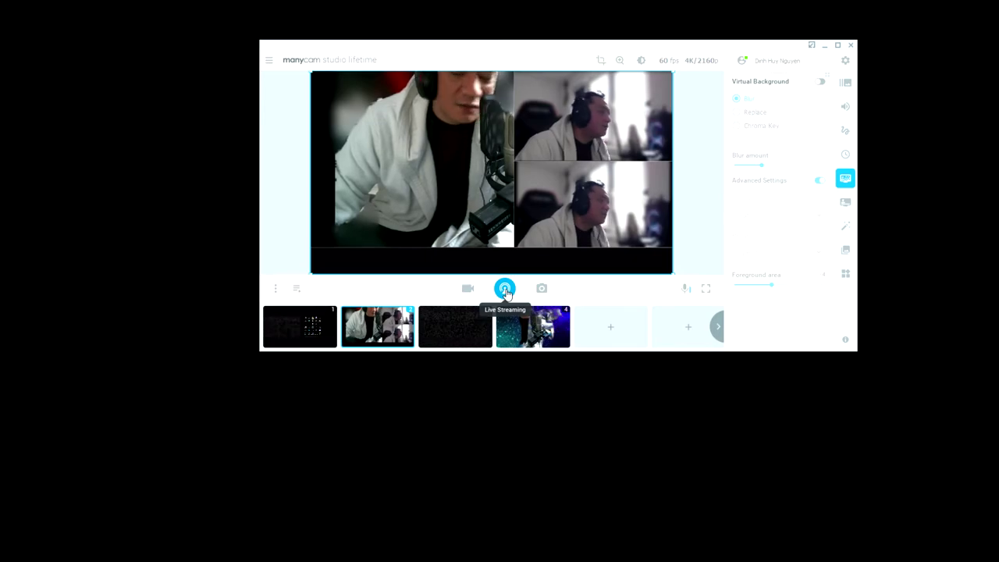
{"action": "left_click", "coordinate": [505, 290]}
{"action": "mouse_move", "coordinate": [624, 171]}
{"action": "left_click", "coordinate": [641, 144]}
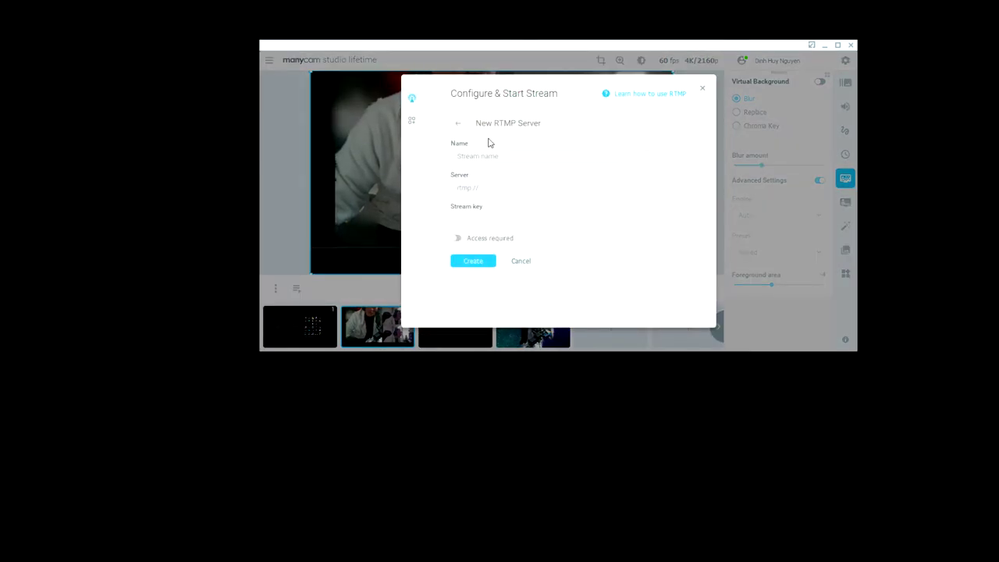
{"action": "left_click", "coordinate": [704, 90]}
Try to start the Facebook live stream from the RTMP channel list.
{"action": "left_click", "coordinate": [504, 285]}
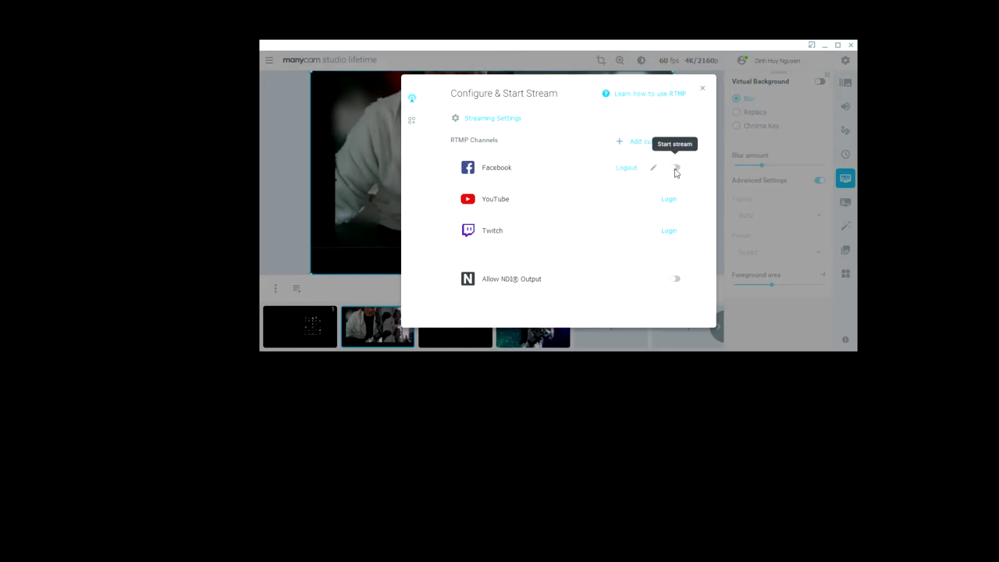
{"action": "left_click", "coordinate": [678, 169]}
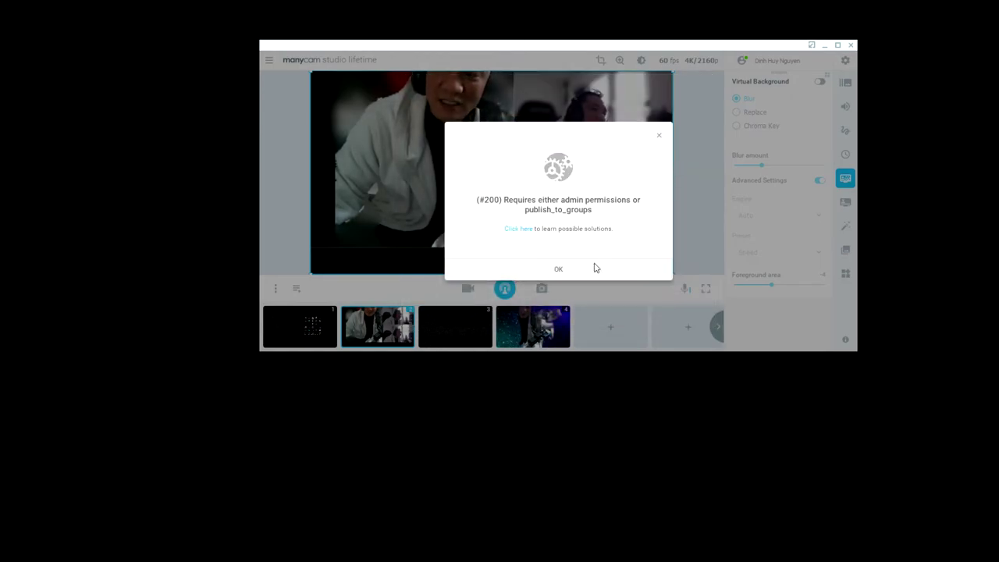
{"action": "left_click", "coordinate": [556, 271]}
Edit the Facebook channel to share the broadcast on your timeline with privacy set to Friends.
{"action": "left_click", "coordinate": [652, 169]}
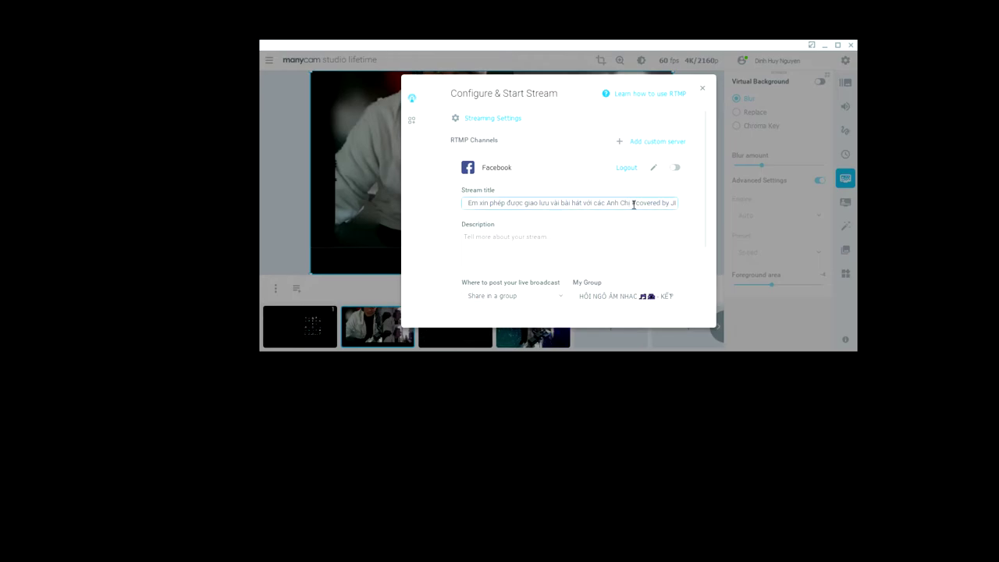
{"action": "left_click", "coordinate": [557, 296]}
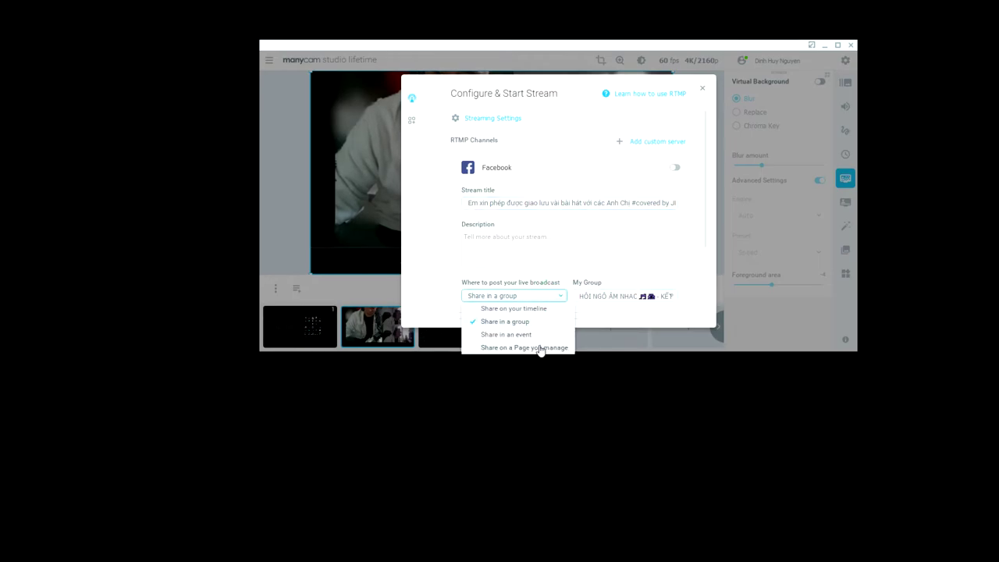
{"action": "left_click", "coordinate": [531, 309]}
{"action": "left_click", "coordinate": [536, 296]}
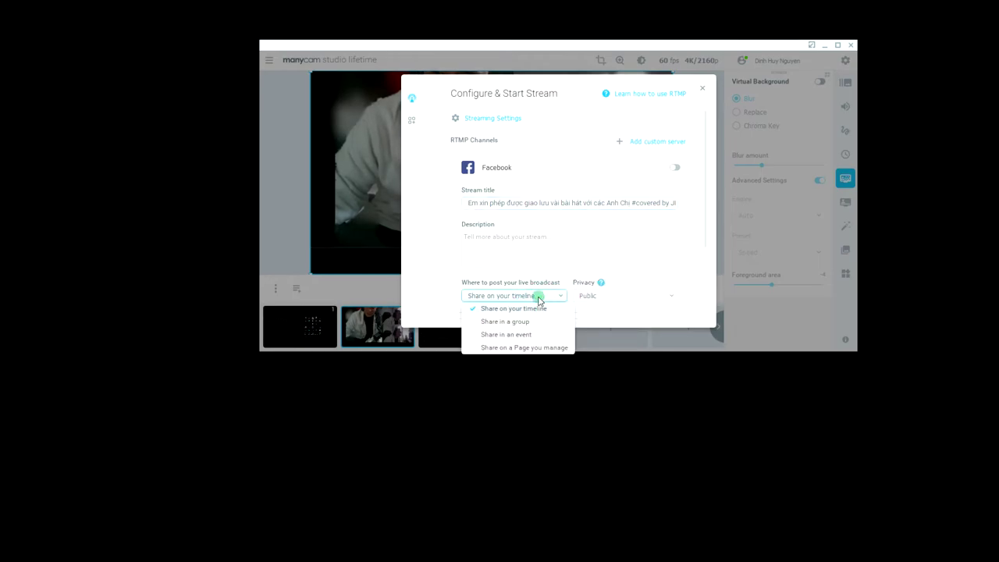
{"action": "left_click", "coordinate": [529, 308]}
{"action": "left_click", "coordinate": [635, 298]}
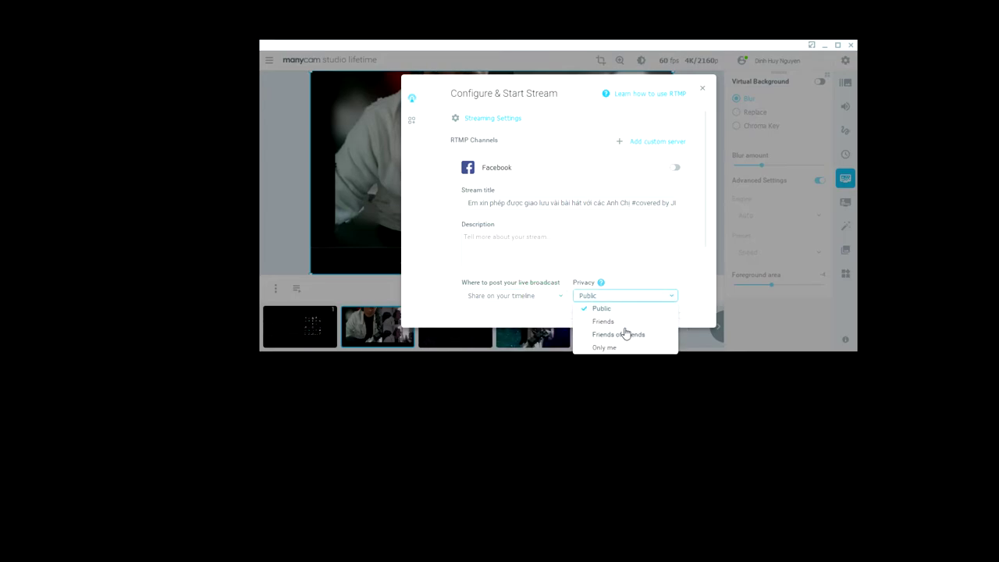
{"action": "left_click", "coordinate": [624, 323]}
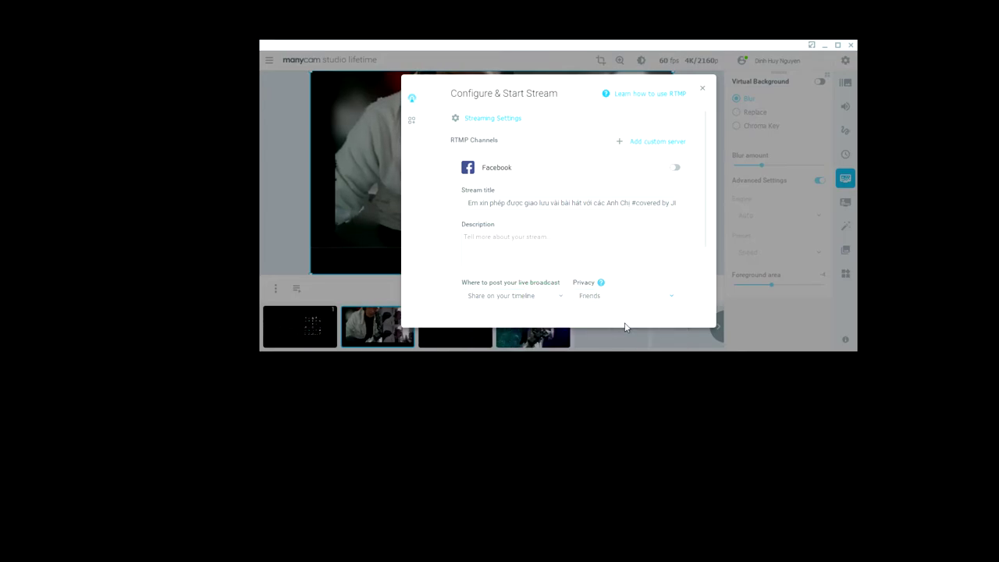
Clear the Facebook stream title and close the stream configuration.
{"action": "triple_click", "coordinate": [468, 204]}
{"action": "key", "text": "BackSpace"}
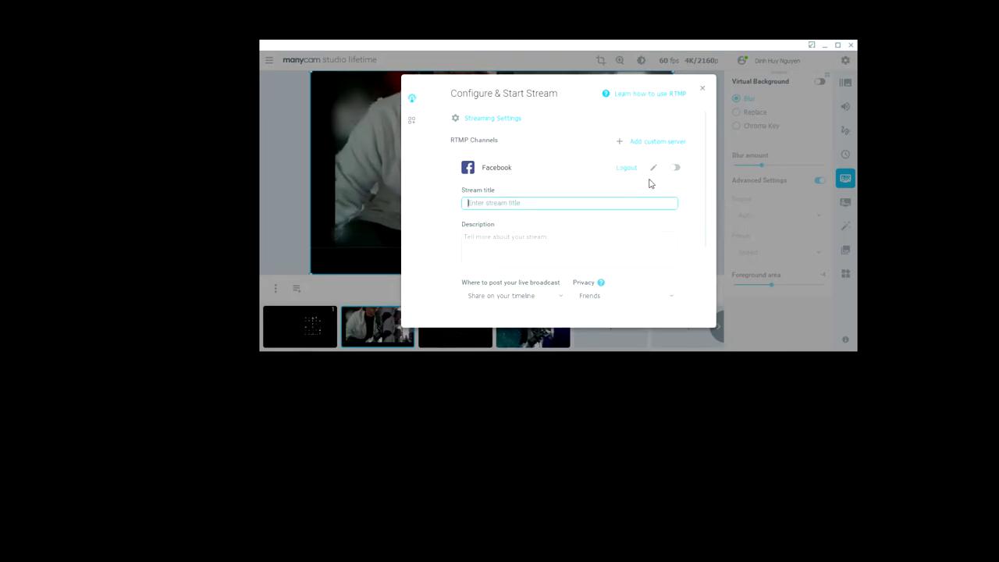
{"action": "left_click", "coordinate": [680, 190]}
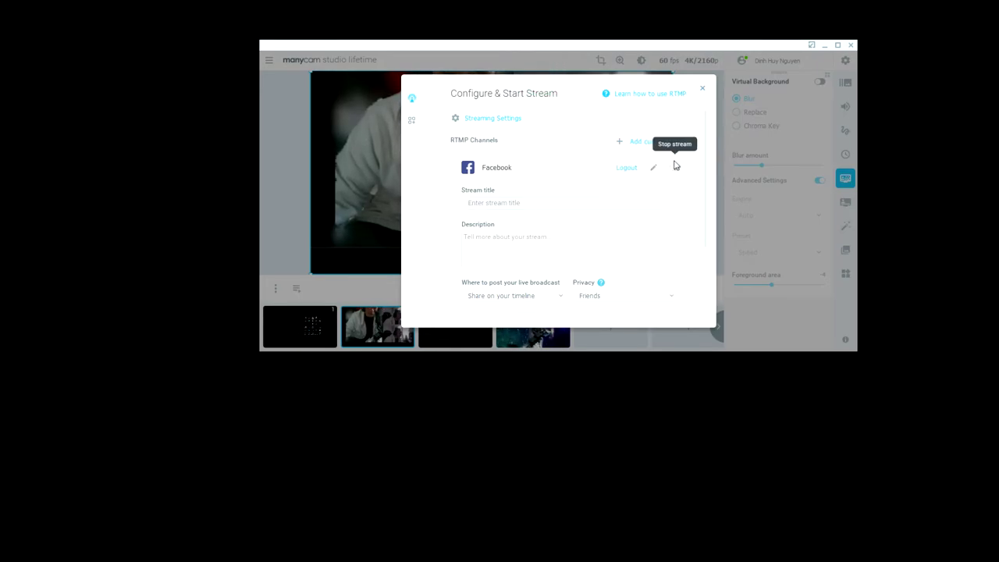
{"action": "left_click", "coordinate": [701, 93]}
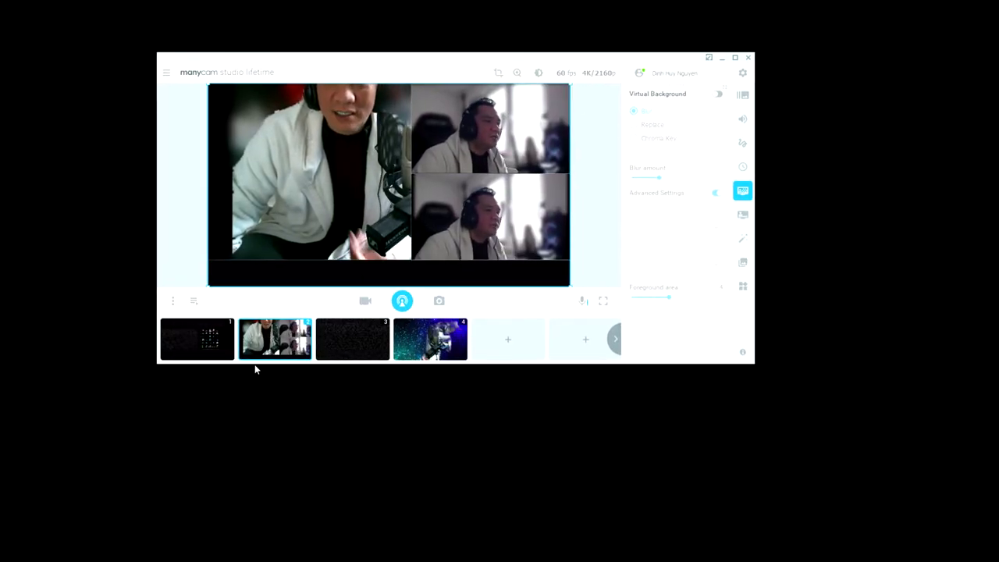
Show preset 4 with its replaced background, and switch the output to preset 3.
{"action": "left_click", "coordinate": [414, 337]}
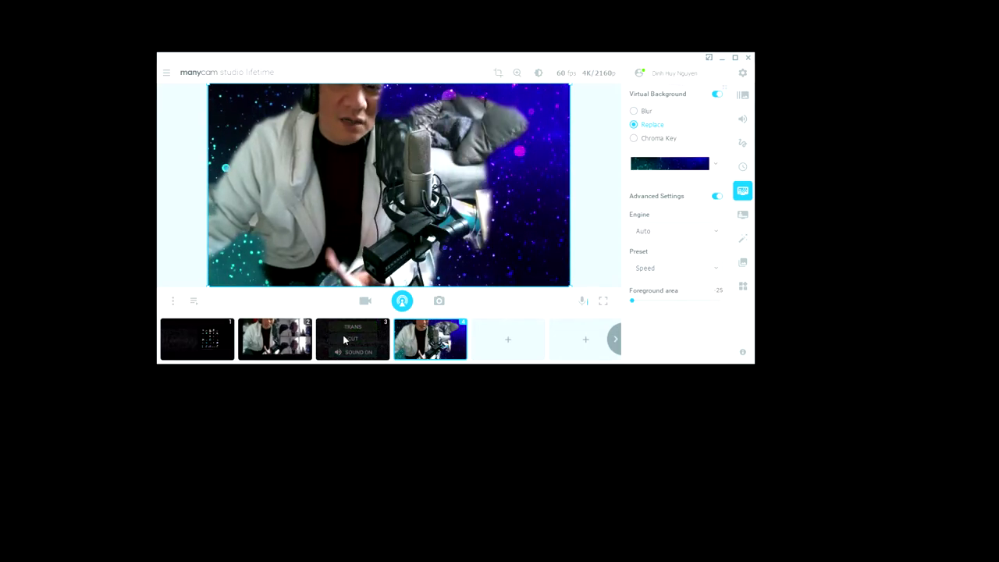
{"action": "left_click", "coordinate": [349, 341]}
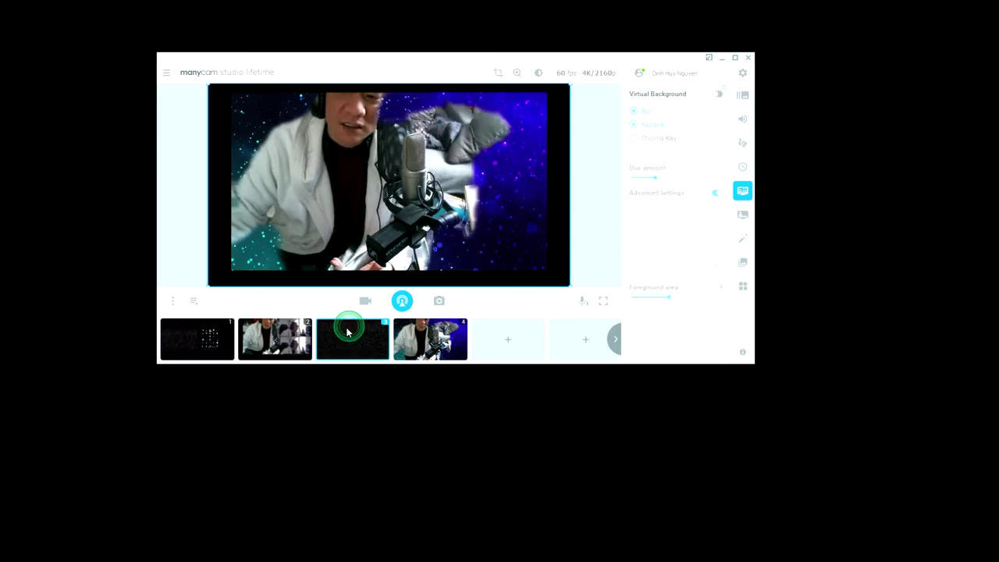
{"action": "left_click", "coordinate": [338, 278]}
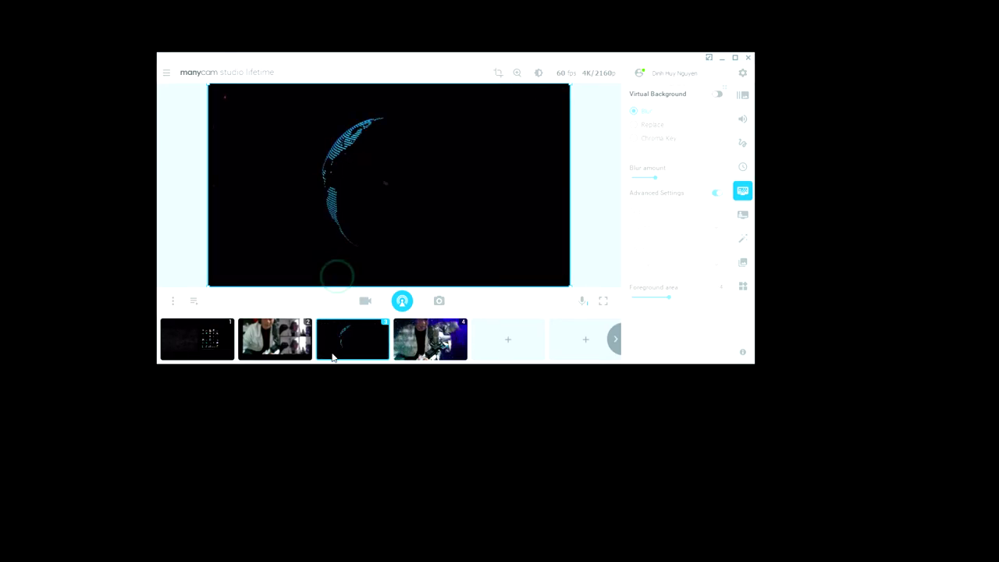
Turn on the text overlay for preset 3 with the text "chào cả nhà" scrolling Left to right.
{"action": "left_click", "coordinate": [743, 144]}
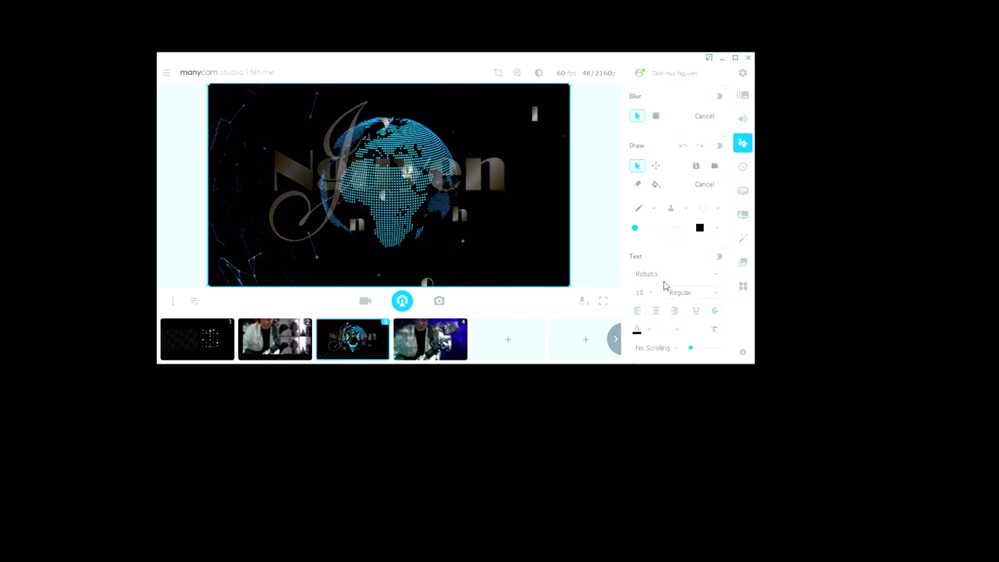
{"action": "scroll", "coordinate": [668, 286], "scroll_direction": "down", "scroll_amount": 1}
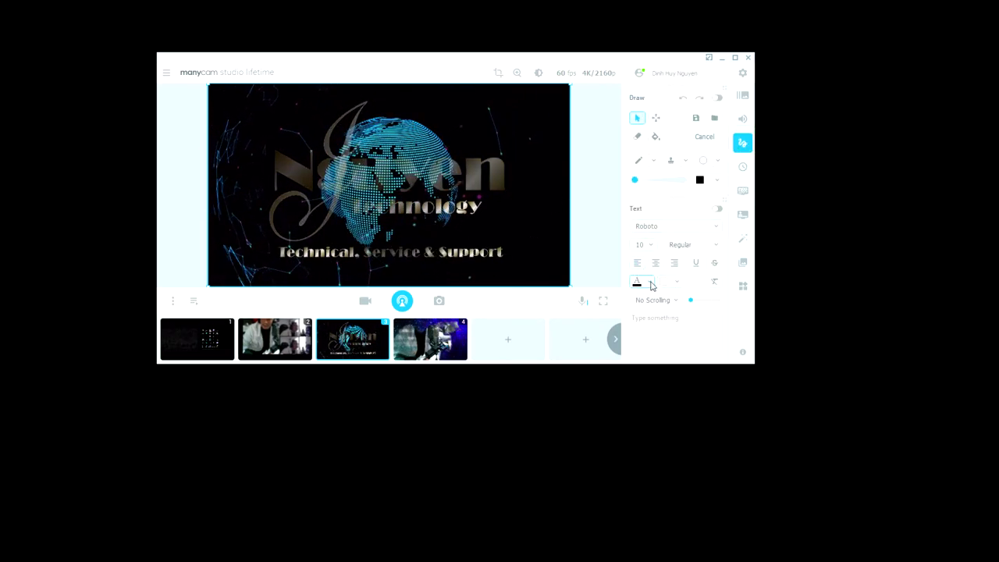
{"action": "left_click", "coordinate": [717, 210]}
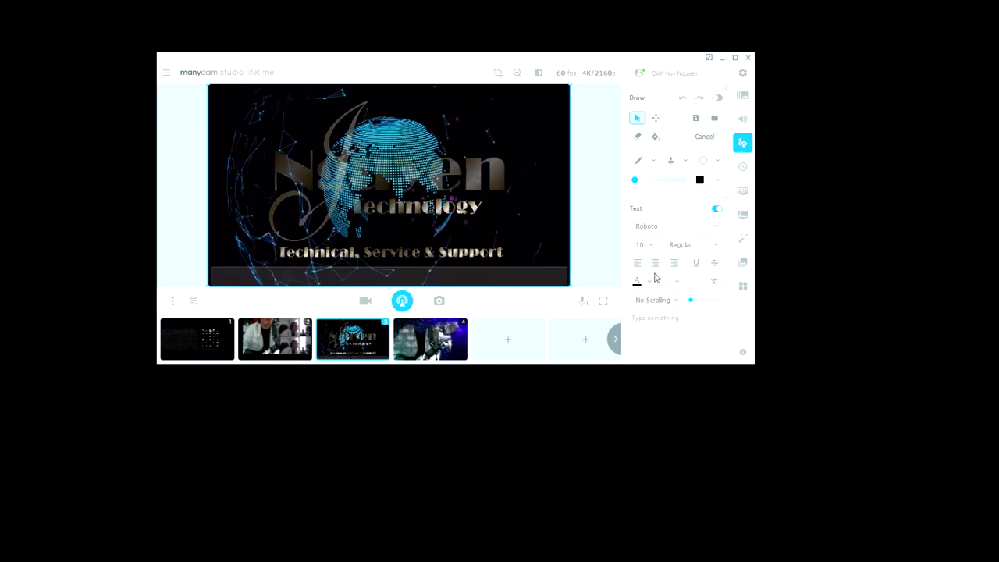
{"action": "left_click", "coordinate": [676, 299]}
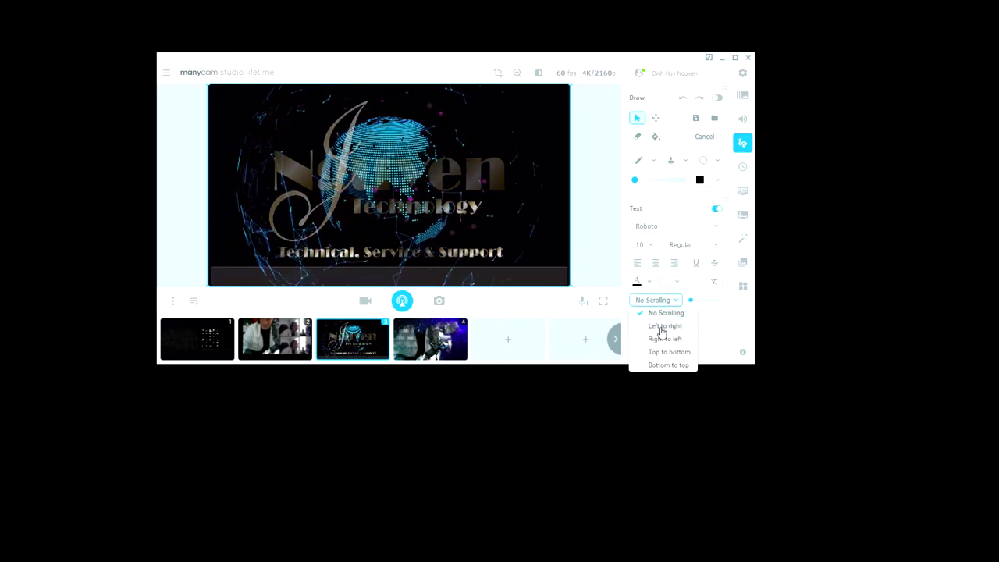
{"action": "left_click", "coordinate": [662, 326]}
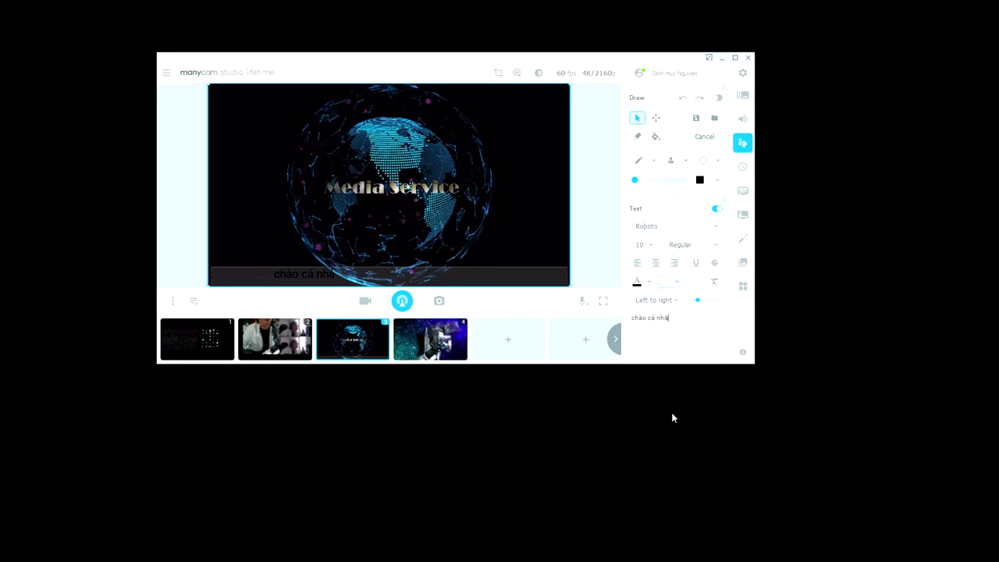
Colour the scrolling text red (#FF2C00) and slow down its scrolling speed.
{"action": "left_click", "coordinate": [648, 285]}
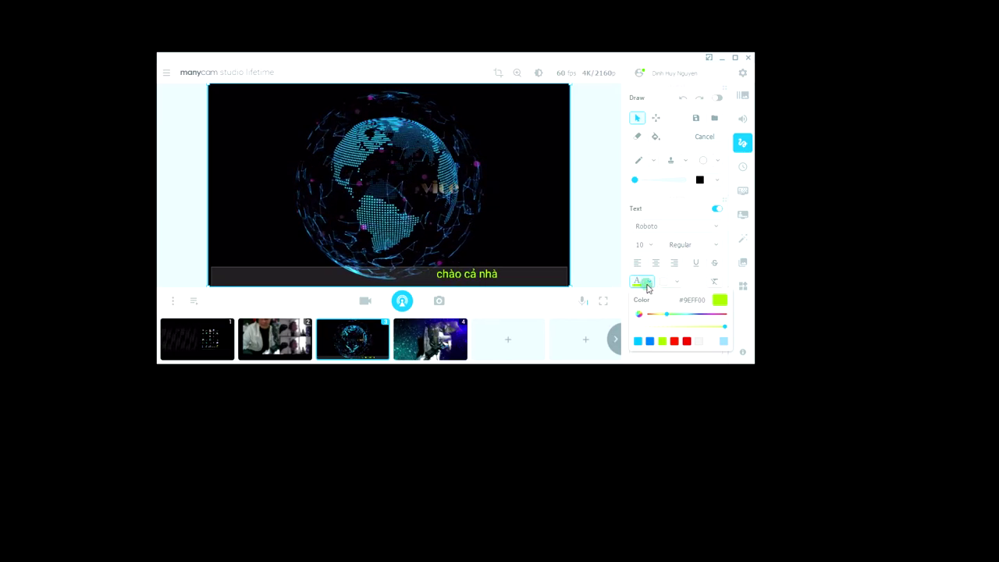
{"action": "left_click", "coordinate": [646, 284]}
{"action": "left_click", "coordinate": [675, 341]}
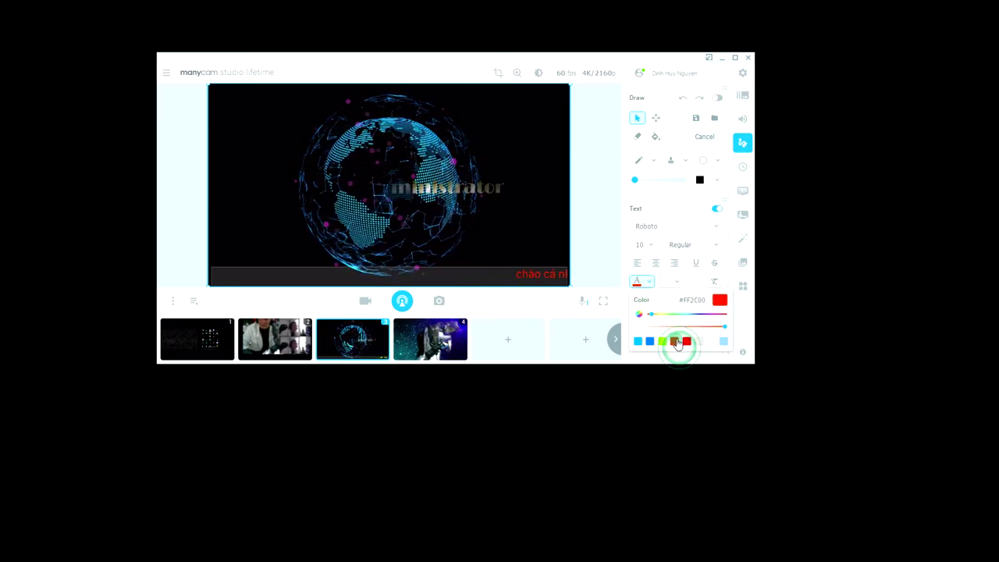
{"action": "left_click", "coordinate": [691, 372]}
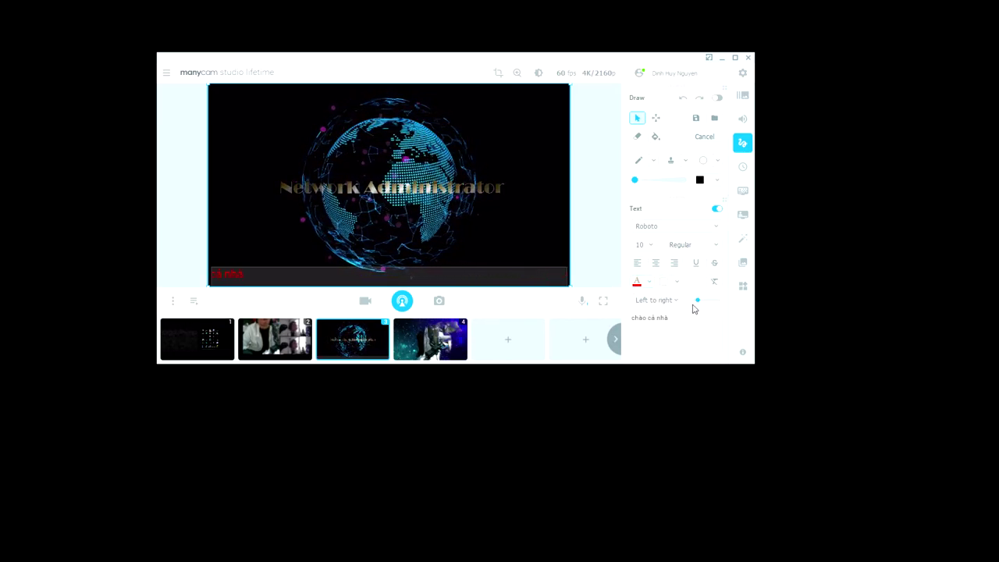
{"action": "mouse_move", "coordinate": [698, 300]}
{"action": "left_mouse_down"}
{"action": "mouse_move", "coordinate": [721, 305]}
{"action": "mouse_move", "coordinate": [689, 309]}
{"action": "left_mouse_up"}
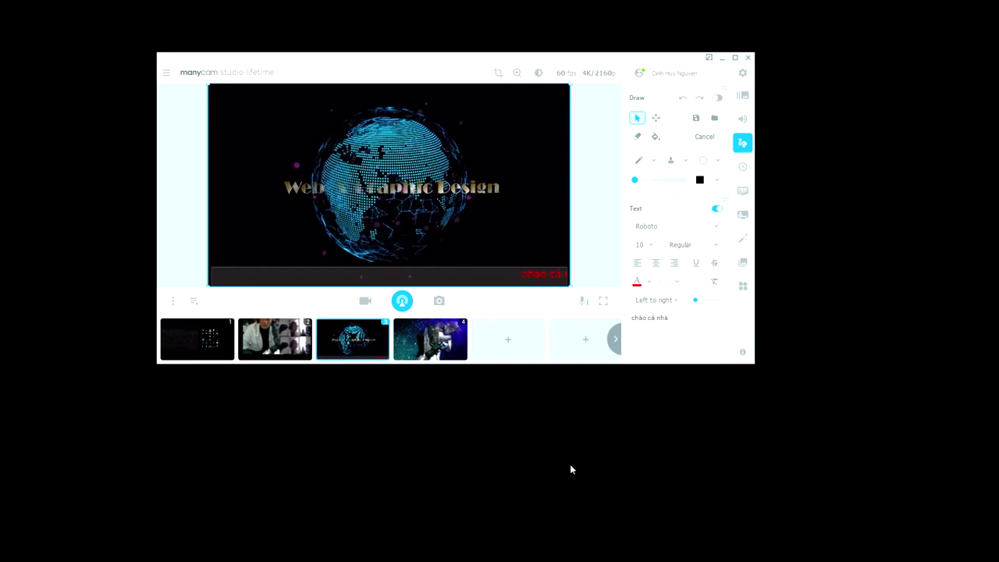
Move the text banner up over the globe's lower part and examine the video layer's Manage layers options.
{"action": "mouse_move", "coordinate": [476, 274]}
{"action": "left_mouse_down"}
{"action": "mouse_move", "coordinate": [457, 161]}
{"action": "mouse_move", "coordinate": [493, 157]}
{"action": "mouse_move", "coordinate": [480, 192]}
{"action": "mouse_move", "coordinate": [460, 162]}
{"action": "mouse_move", "coordinate": [480, 263]}
{"action": "mouse_move", "coordinate": [463, 283]}
{"action": "mouse_move", "coordinate": [459, 245]}
{"action": "left_mouse_up"}
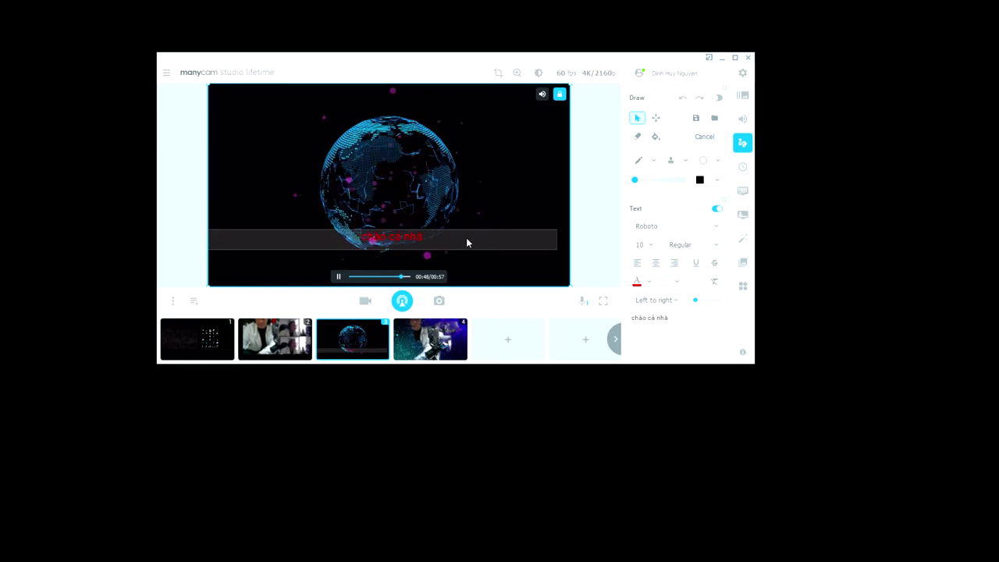
{"action": "right_click", "coordinate": [472, 239]}
{"action": "left_click", "coordinate": [448, 265]}
{"action": "right_click", "coordinate": [511, 243]}
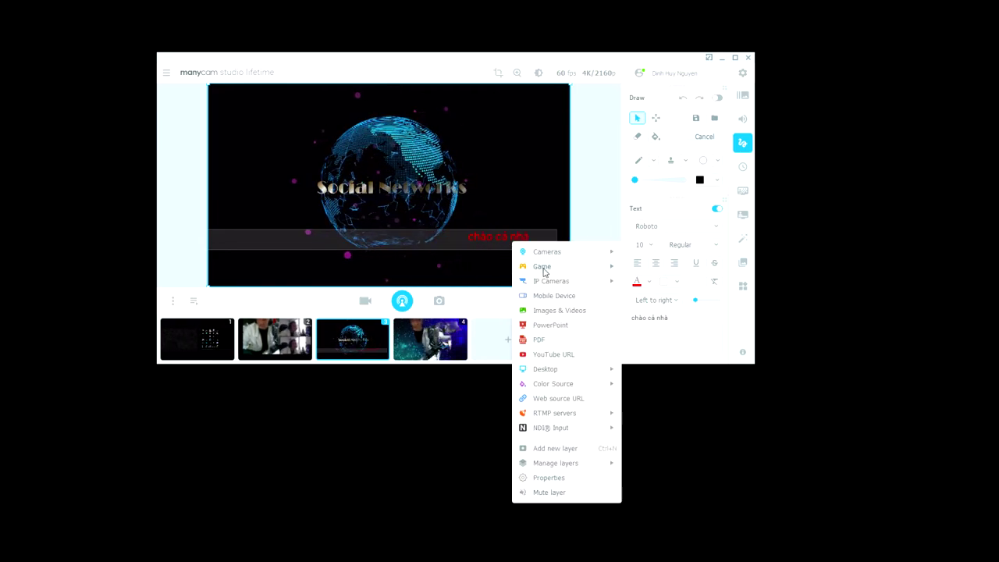
{"action": "mouse_move", "coordinate": [591, 466]}
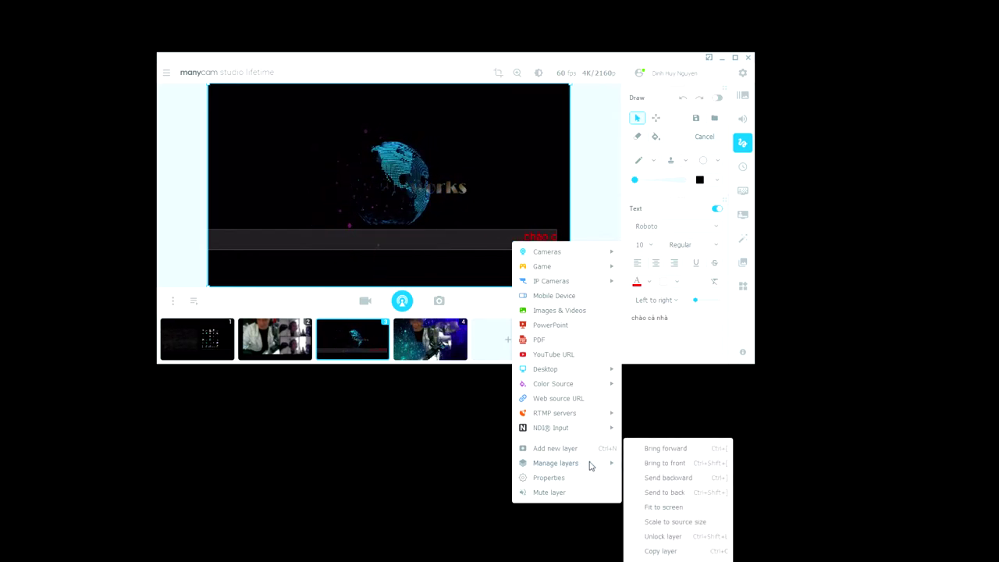
Dismiss the layer options and turn off the text overlay.
{"action": "left_click", "coordinate": [684, 204]}
{"action": "left_click", "coordinate": [688, 211]}
{"action": "left_click", "coordinate": [716, 210]}
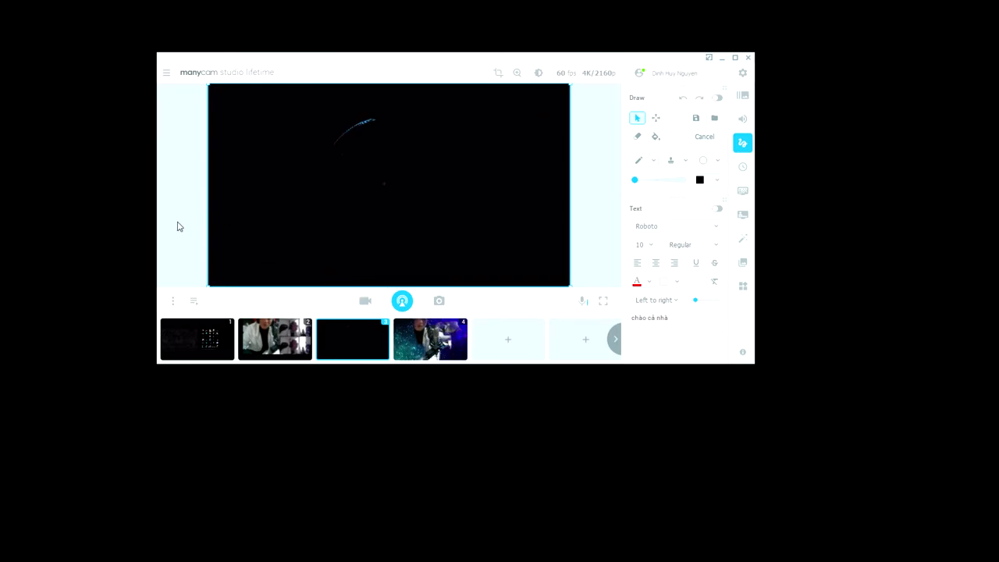
Add a new layer to preset 3 and fill it with the video Index from the Web Video folder.
{"action": "right_click", "coordinate": [260, 154]}
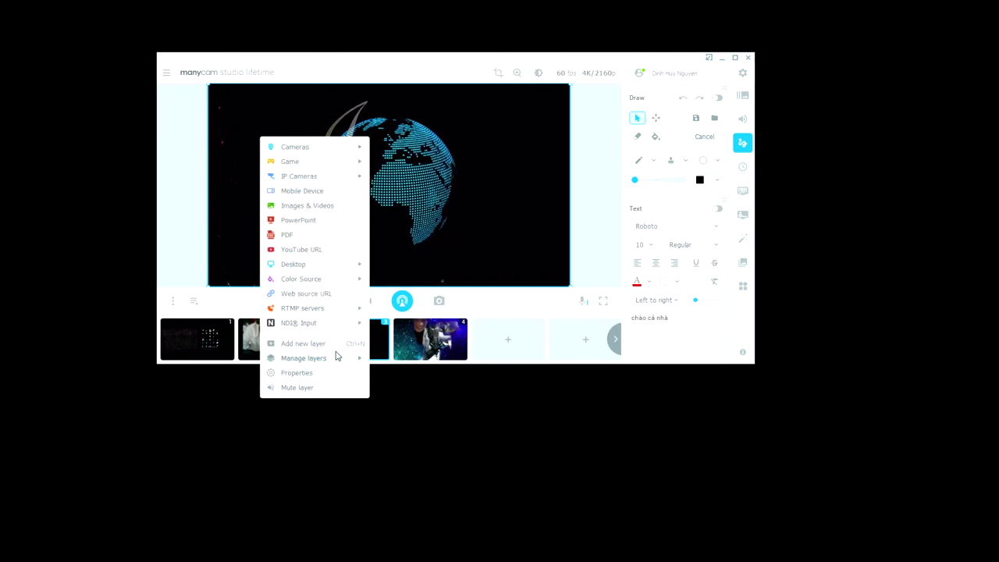
{"action": "left_click", "coordinate": [308, 343]}
{"action": "right_click", "coordinate": [333, 227]}
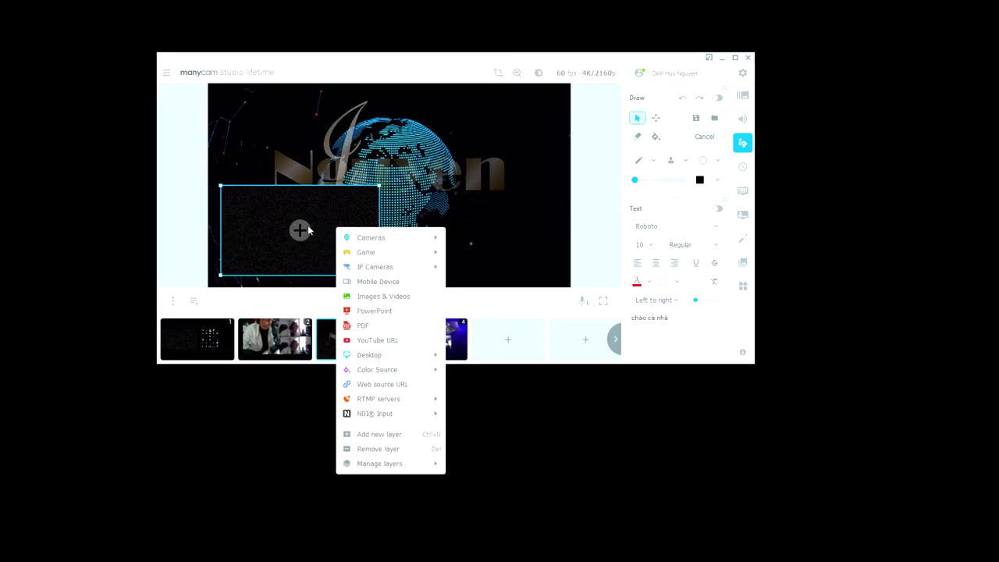
{"action": "left_click", "coordinate": [407, 297]}
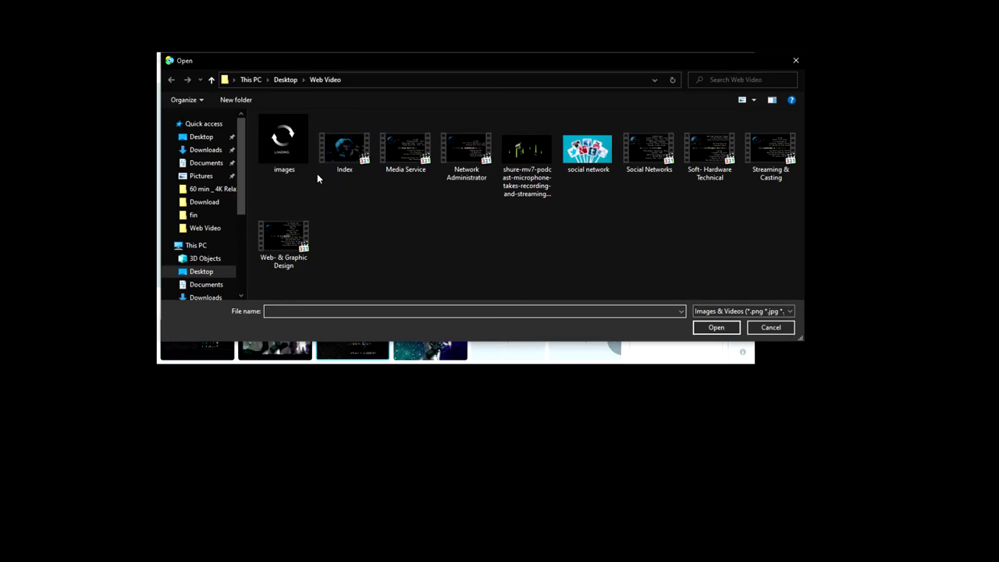
{"action": "double_click", "coordinate": [344, 148]}
Shrink the newly added video layer in preset 3 to a small thumbnail in the canvas's upper-left corner.
{"action": "left_click", "coordinate": [370, 197]}
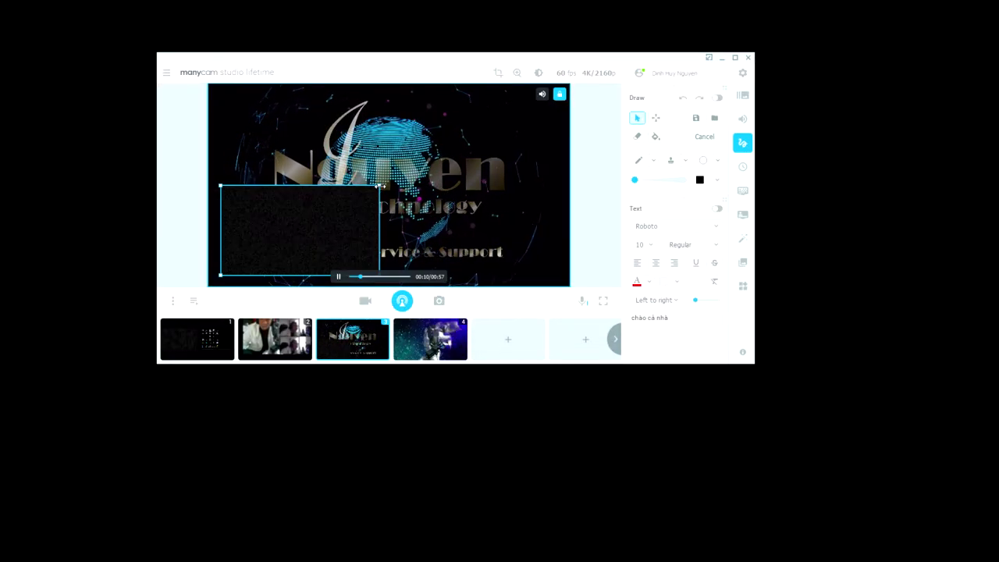
{"action": "left_click_drag", "start_coordinate": [380, 186], "coordinate": [241, 108]}
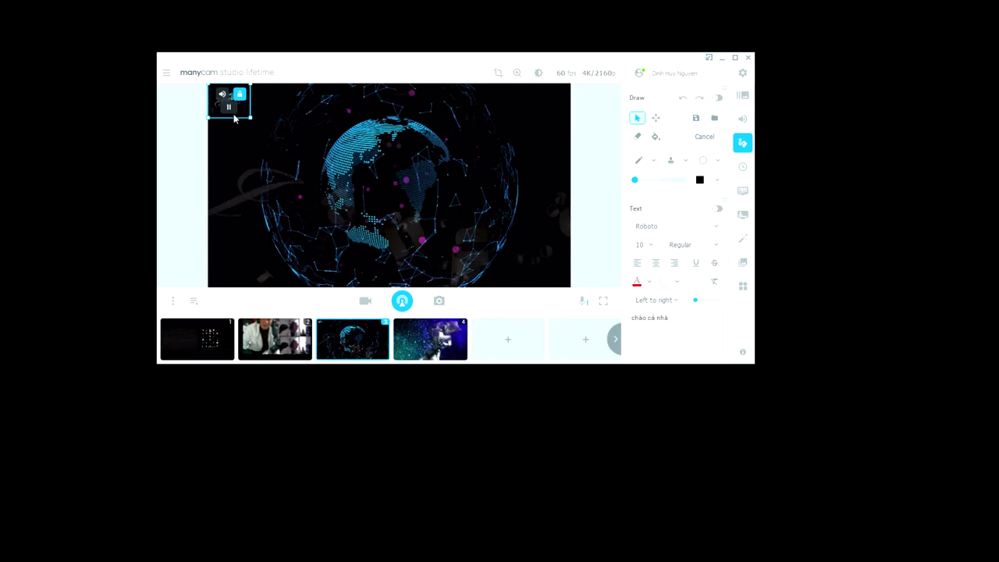
{"action": "mouse_move", "coordinate": [243, 111]}
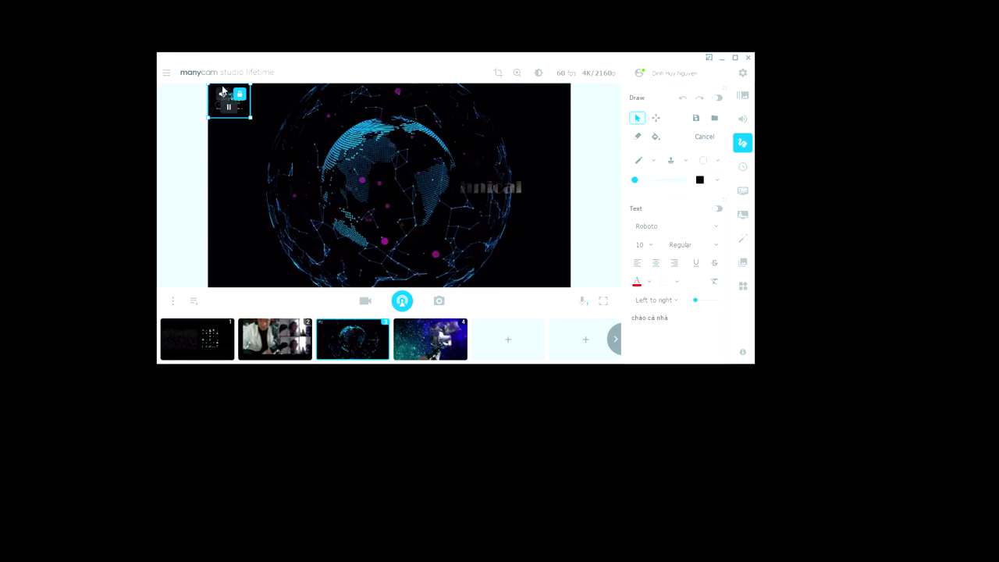
{"action": "left_click", "coordinate": [241, 95]}
Copy the small video layer from preset 3, paste it into preset 2 and dismiss the runtime error.
{"action": "right_click", "coordinate": [243, 111]}
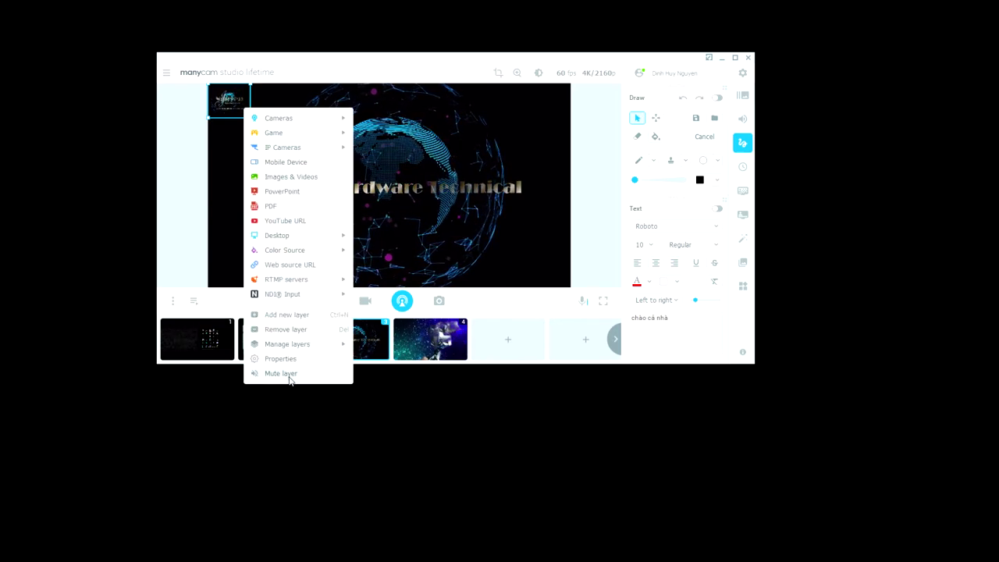
{"action": "mouse_move", "coordinate": [321, 345]}
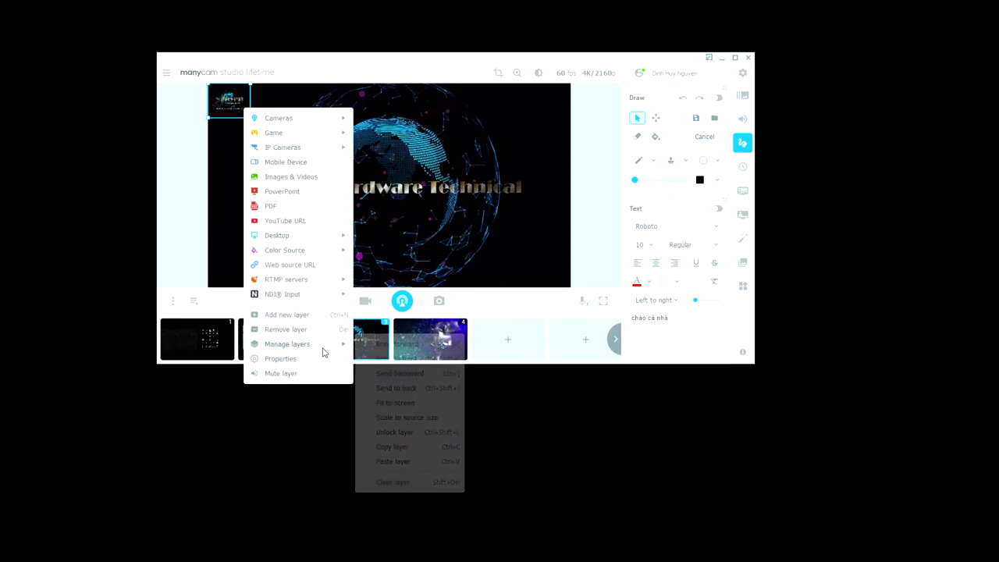
{"action": "left_click", "coordinate": [397, 450]}
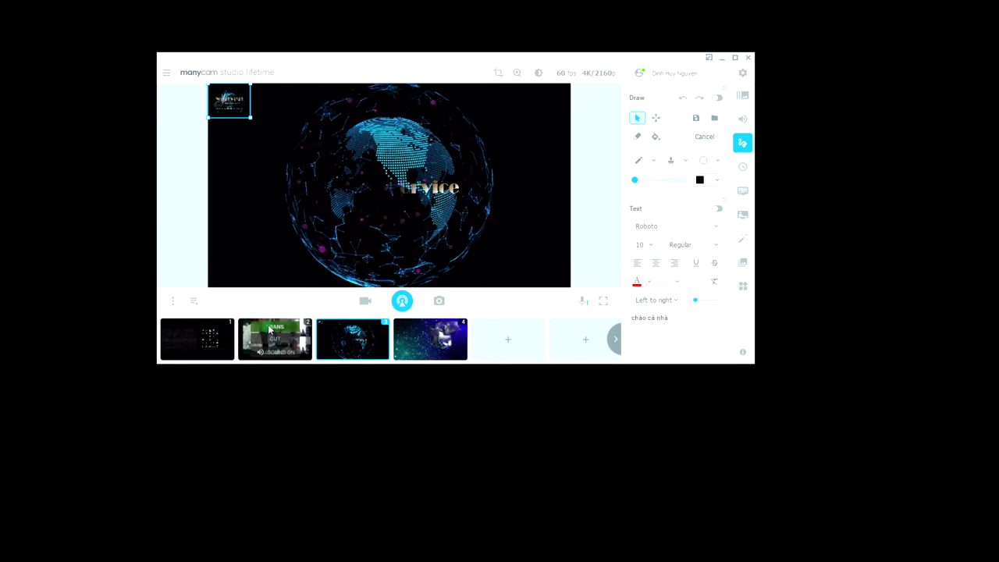
{"action": "left_click", "coordinate": [274, 329]}
{"action": "right_click", "coordinate": [269, 176]}
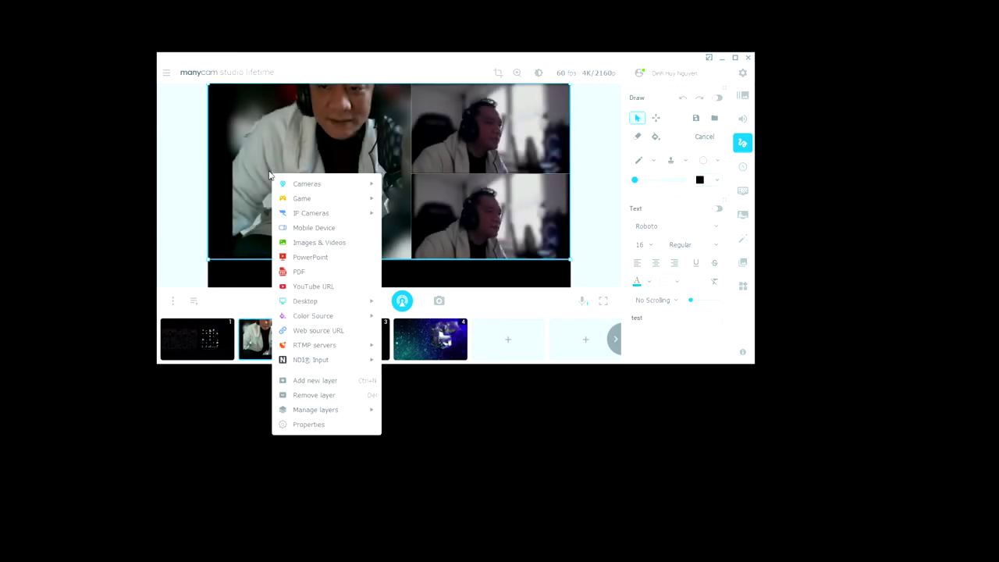
{"action": "mouse_move", "coordinate": [345, 415]}
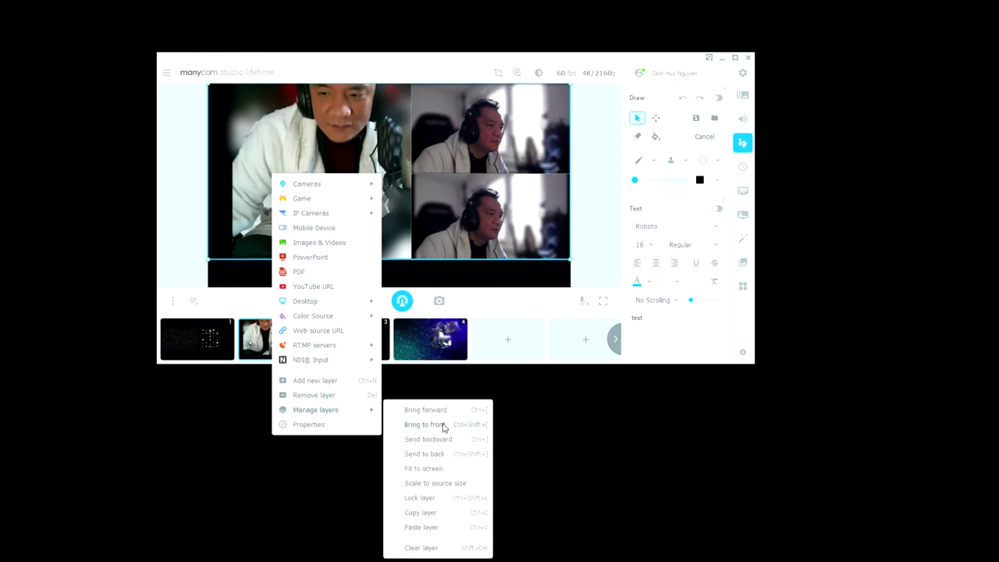
{"action": "left_click", "coordinate": [427, 529]}
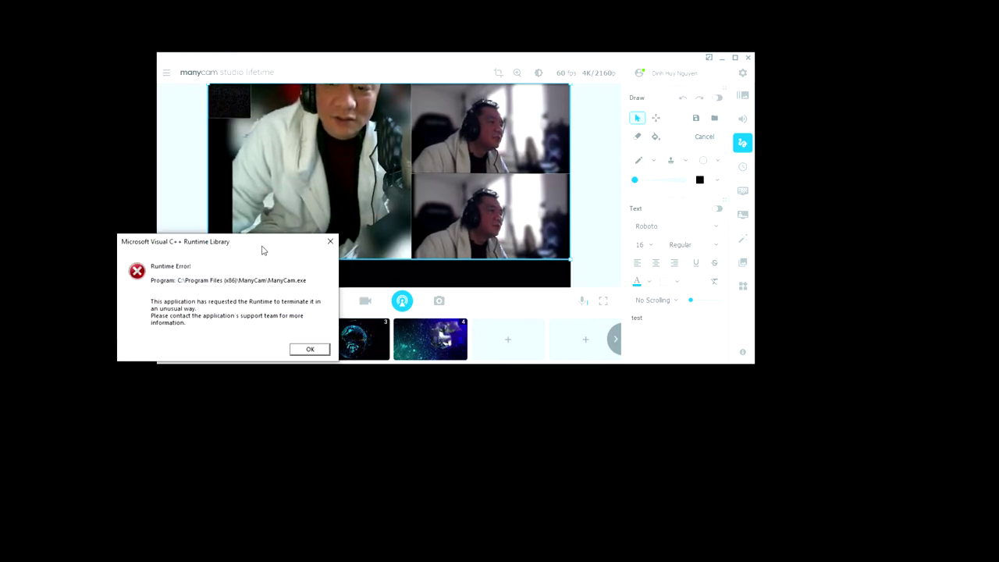
{"action": "left_click", "coordinate": [310, 349]}
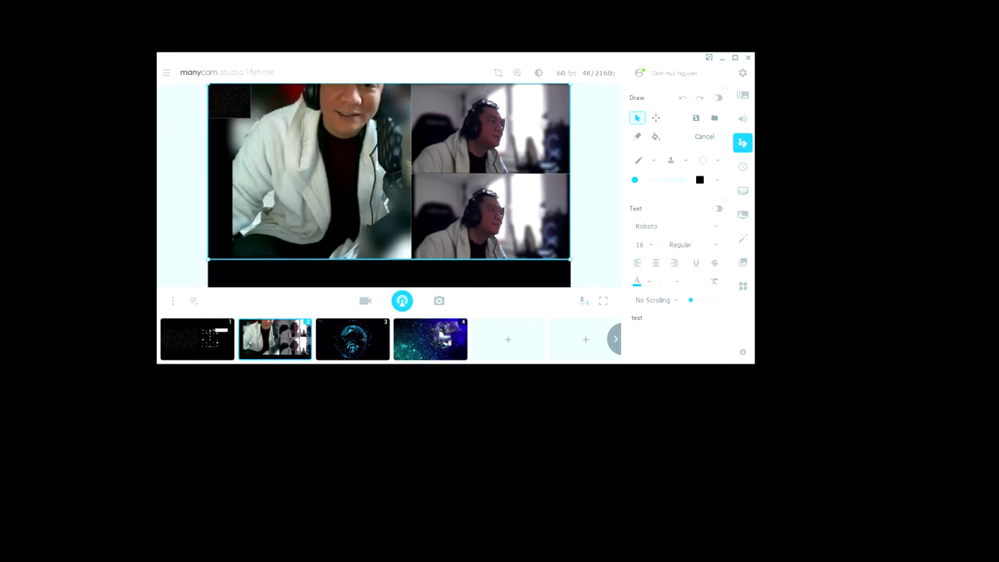
{"action": "mouse_move", "coordinate": [246, 125]}
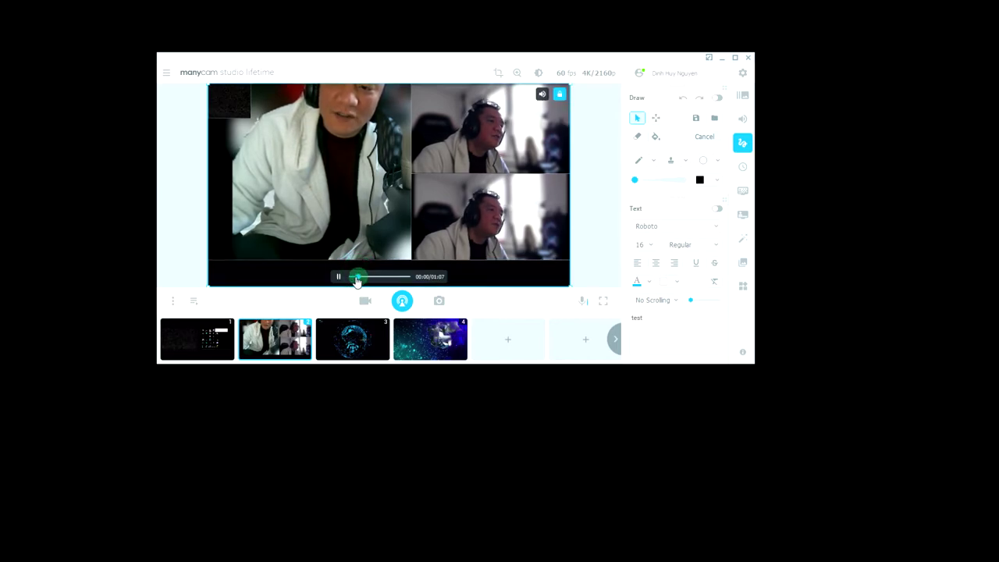
{"action": "left_click_drag", "start_coordinate": [352, 273], "coordinate": [257, 269]}
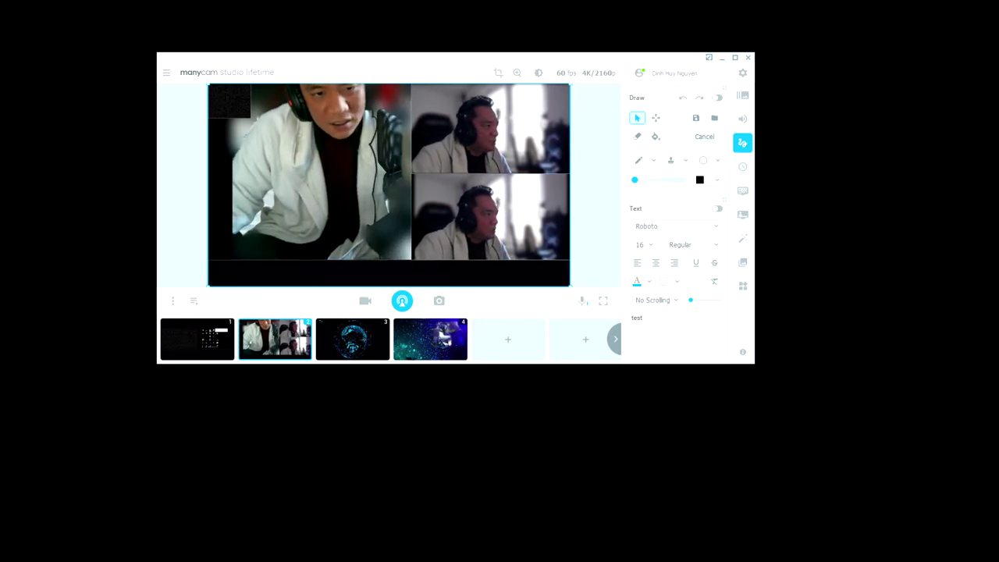
{"action": "mouse_move", "coordinate": [229, 110]}
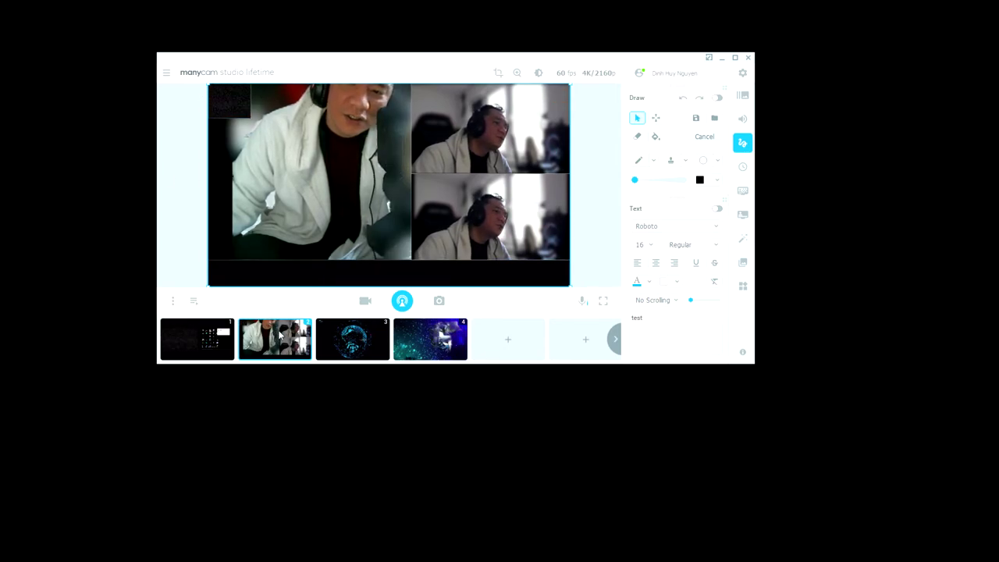
Examine the output resolution choices available for the video stream.
{"action": "left_click", "coordinate": [607, 71]}
{"action": "left_click", "coordinate": [607, 72]}
{"action": "left_click", "coordinate": [593, 72]}
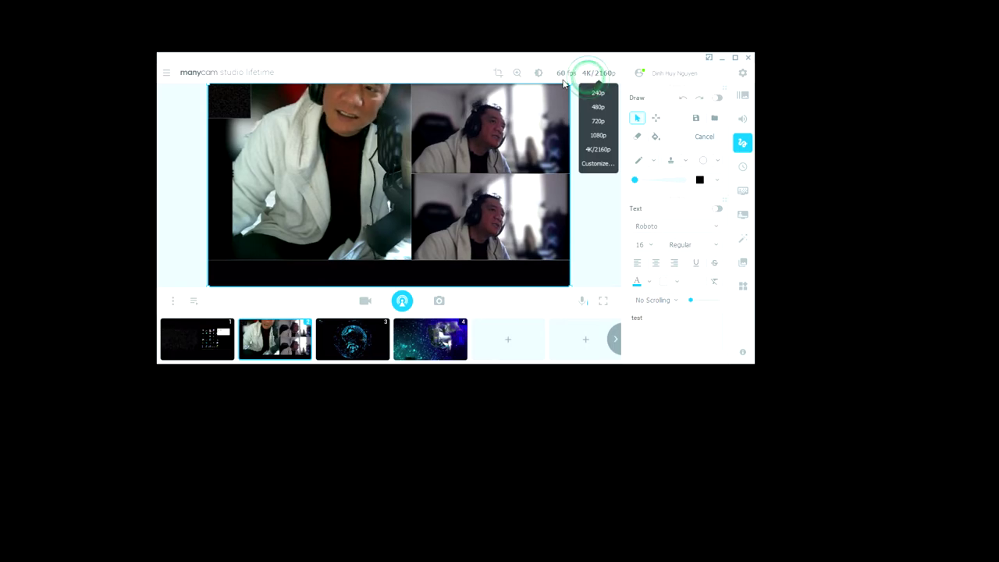
{"action": "left_click", "coordinate": [569, 87]}
{"action": "left_click", "coordinate": [613, 75]}
{"action": "left_click", "coordinate": [598, 78]}
{"action": "left_click", "coordinate": [611, 75]}
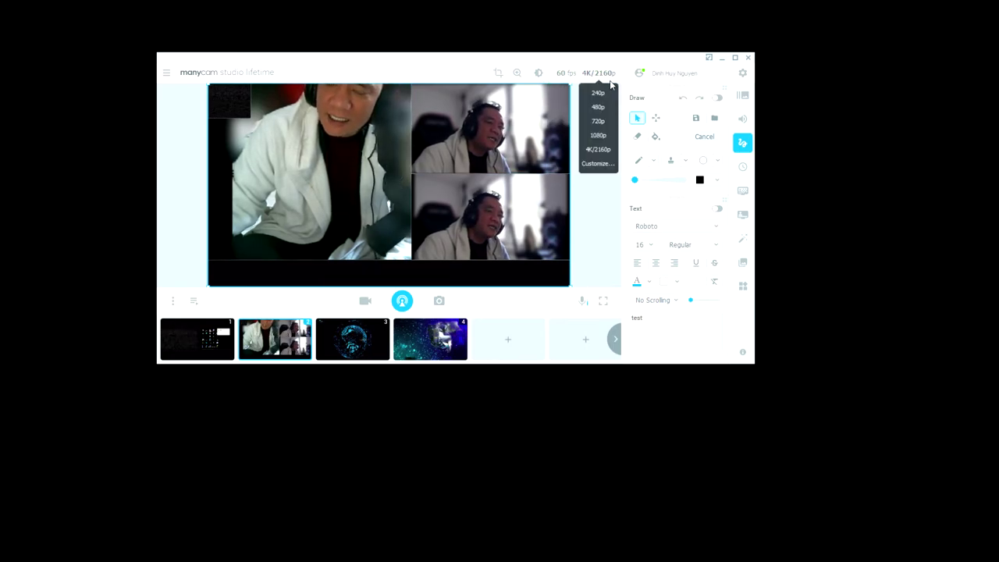
Review the audio settings and preview the stopwatch overlay on preset 2, switching it off again.
{"action": "left_click", "coordinate": [744, 119]}
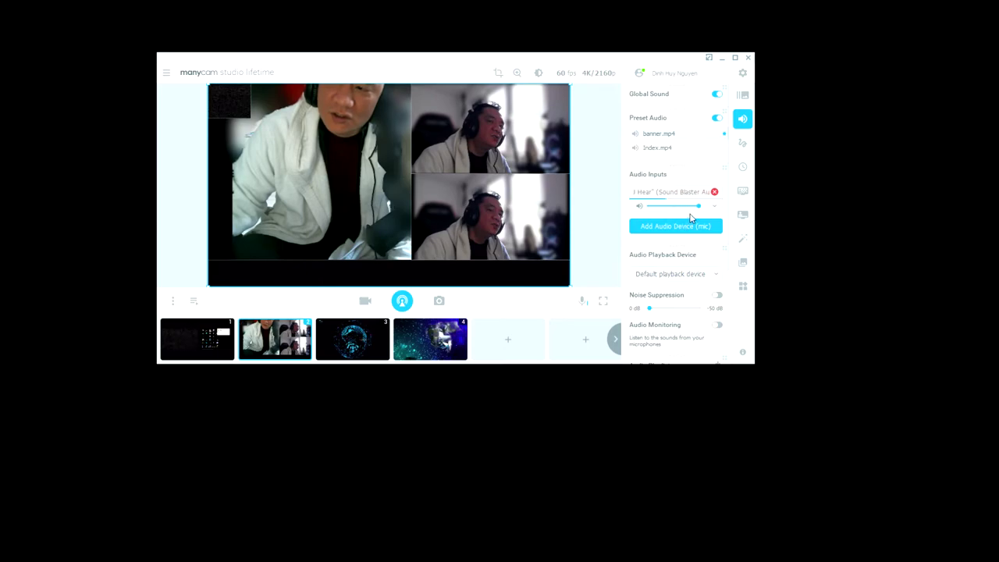
{"action": "left_click", "coordinate": [741, 167]}
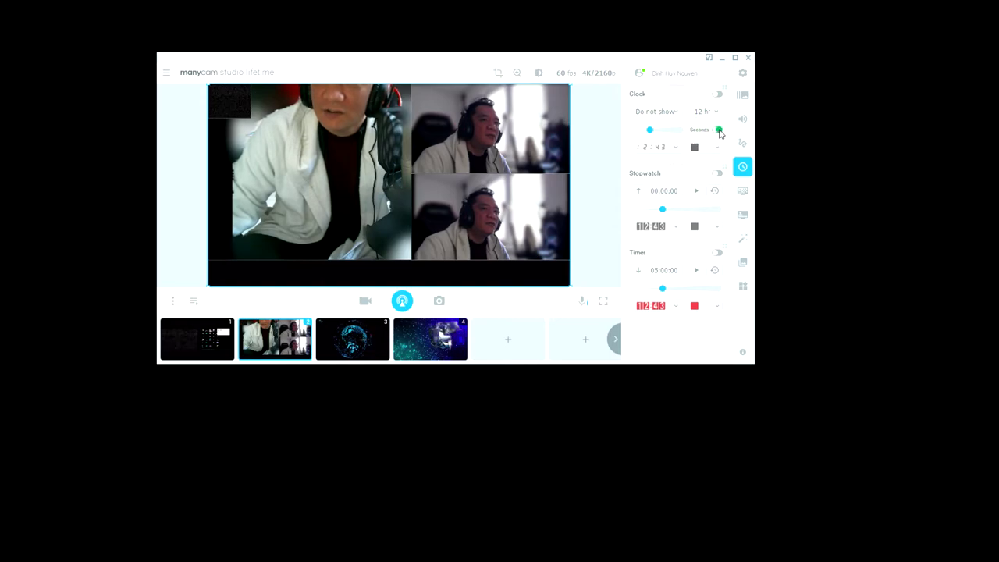
{"action": "left_click", "coordinate": [718, 174]}
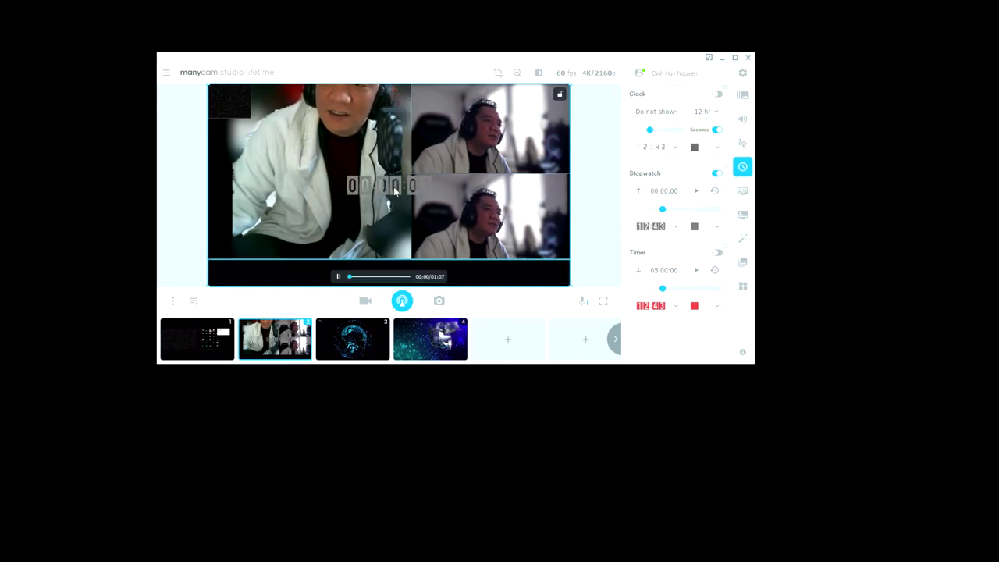
{"action": "left_click", "coordinate": [717, 173]}
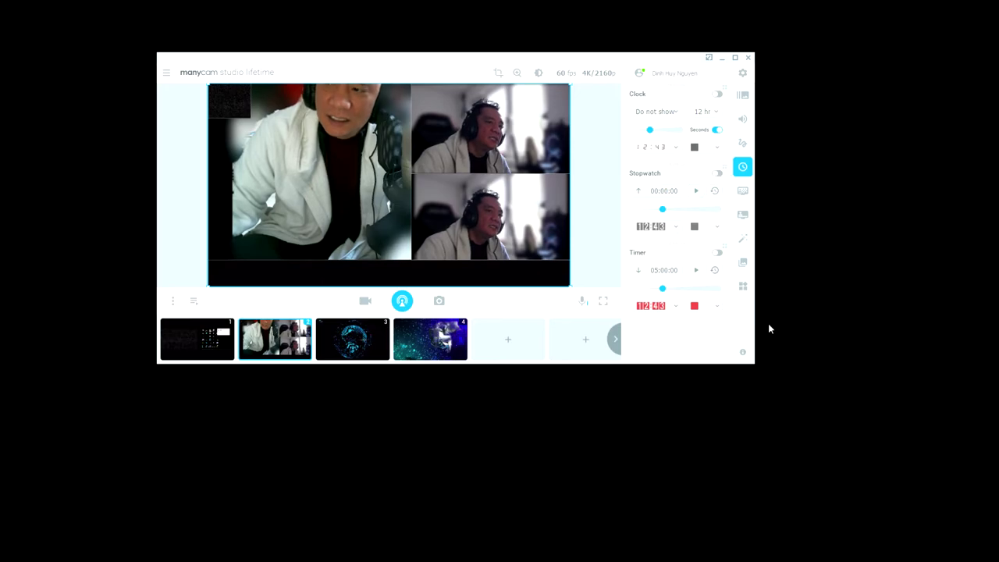
Switch the virtual background on with the Blur option and turn it off again.
{"action": "left_click", "coordinate": [742, 190]}
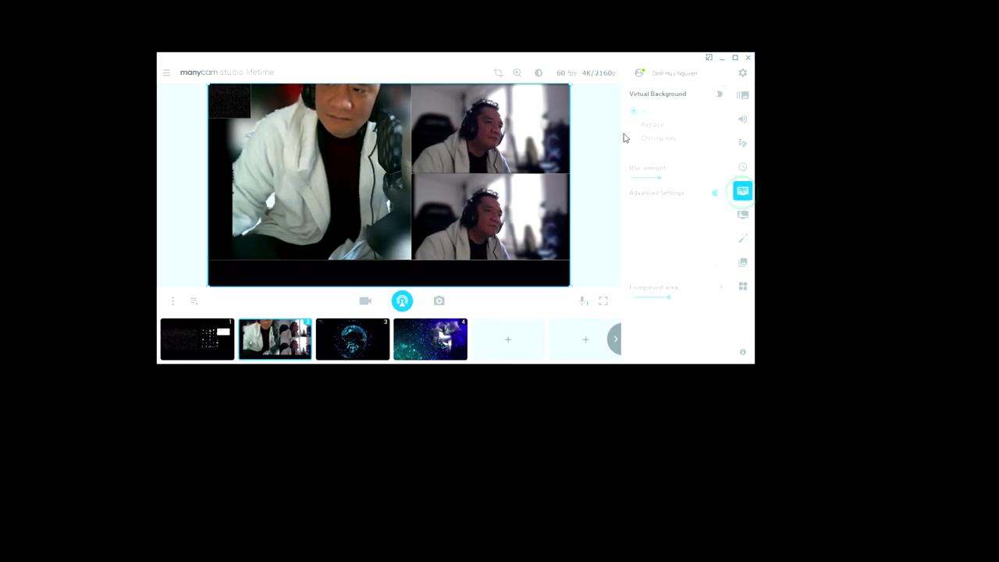
{"action": "left_click", "coordinate": [718, 95]}
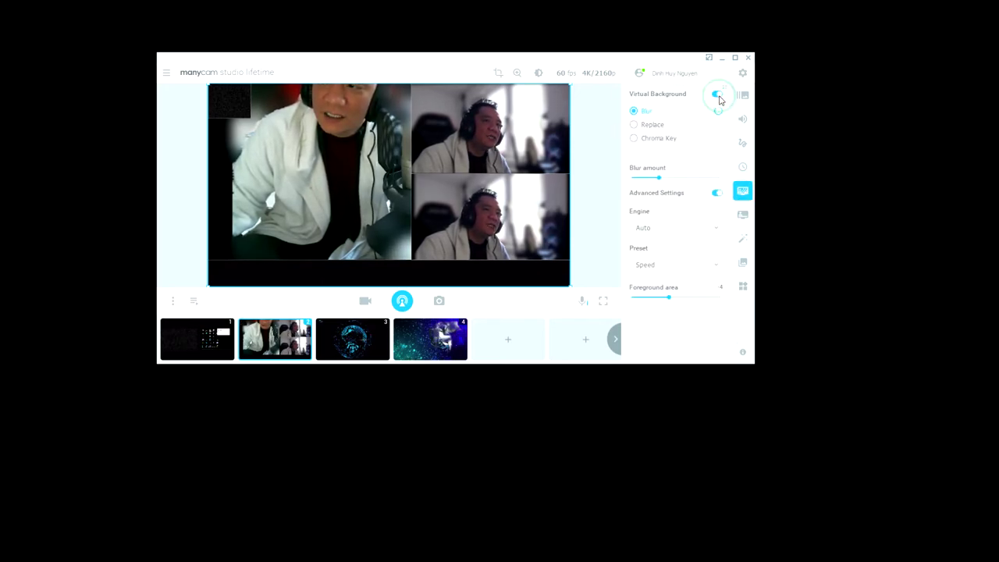
{"action": "left_click", "coordinate": [718, 95]}
Apply the red and orange banner style to Lower Third 1 and show it on the canvas.
{"action": "left_click", "coordinate": [741, 214]}
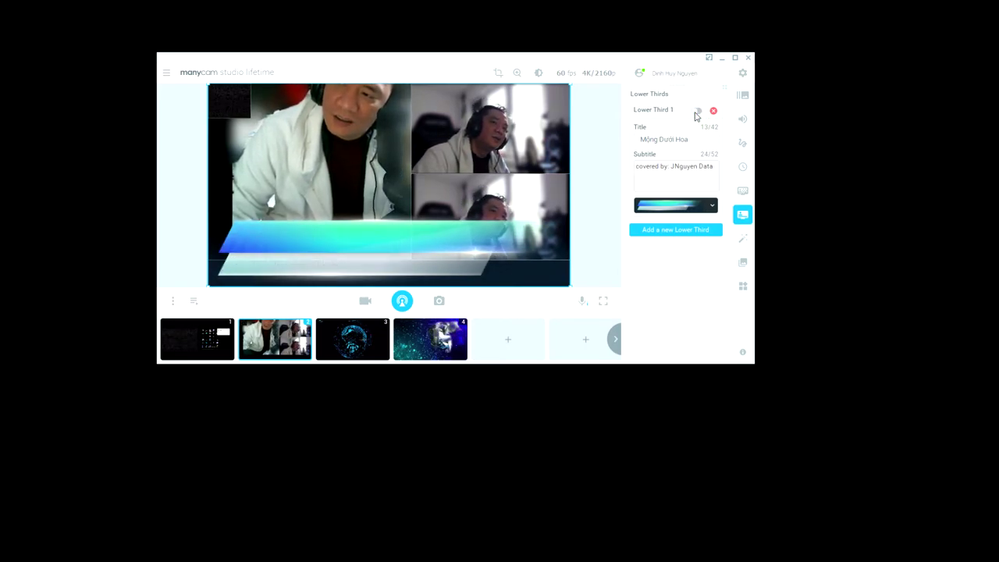
{"action": "left_click", "coordinate": [713, 201]}
{"action": "left_click", "coordinate": [675, 274]}
{"action": "left_click", "coordinate": [698, 111]}
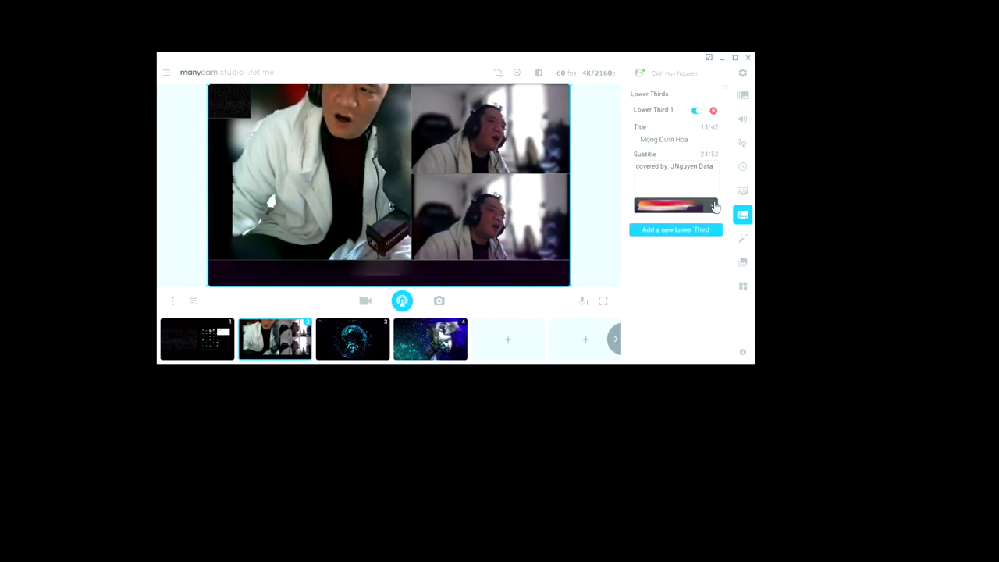
Change Lower Third 1 to the black-and-white bar style and redisplay it.
{"action": "left_click", "coordinate": [713, 206]}
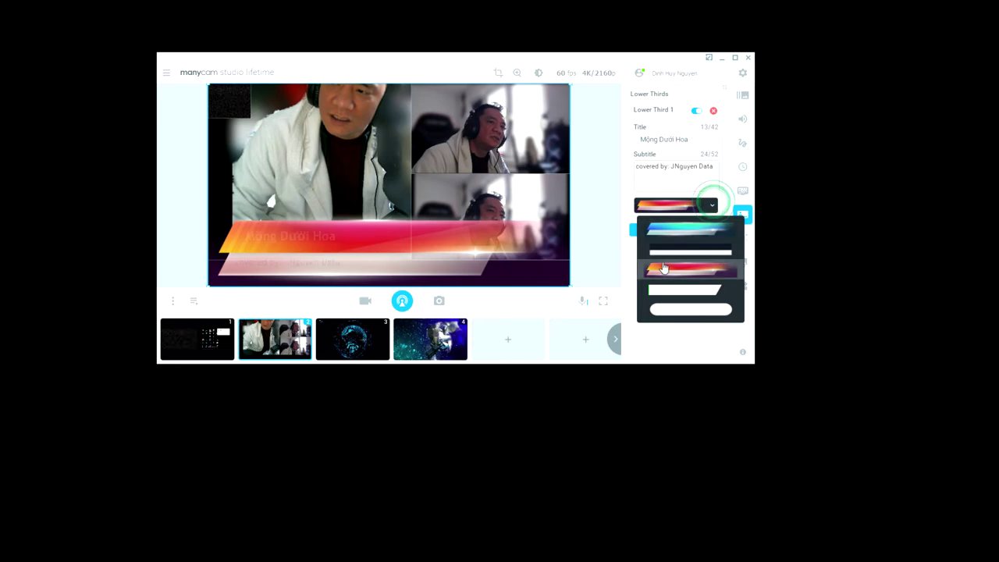
{"action": "left_click", "coordinate": [686, 250]}
{"action": "left_click", "coordinate": [696, 112]}
{"action": "left_click", "coordinate": [698, 112]}
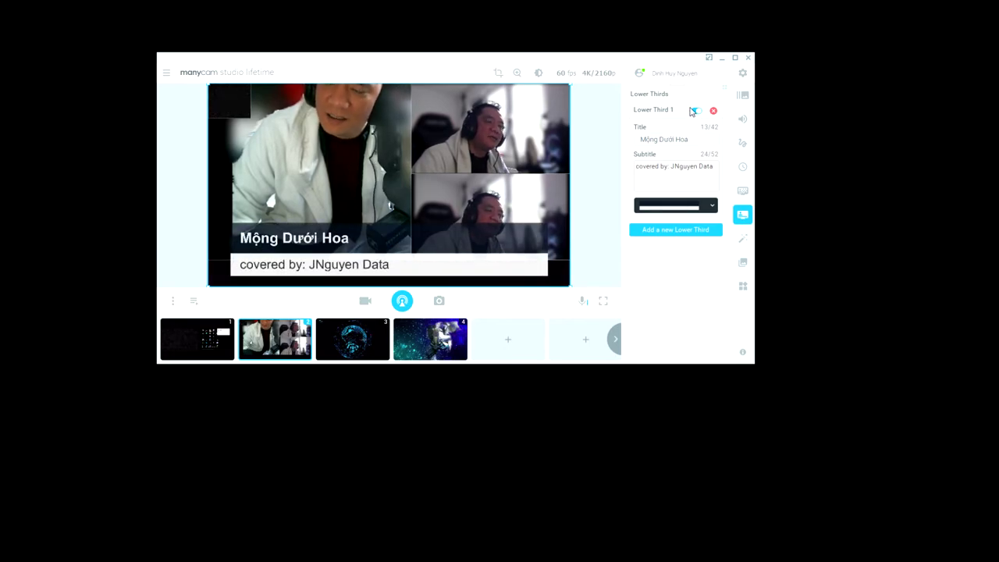
Give Lower Third 1 the rounded white style and add a second lower third.
{"action": "left_click", "coordinate": [706, 206]}
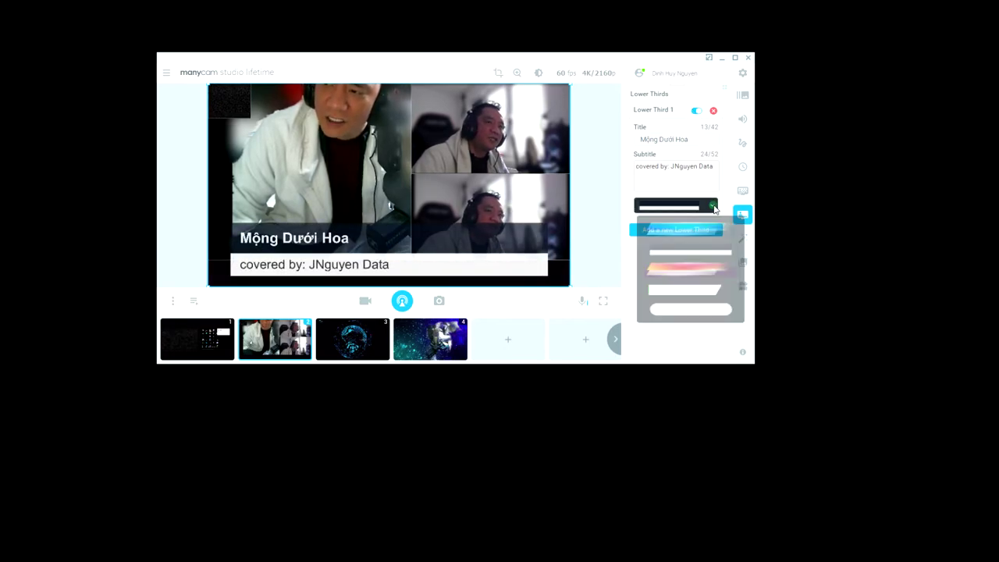
{"action": "left_click", "coordinate": [676, 311]}
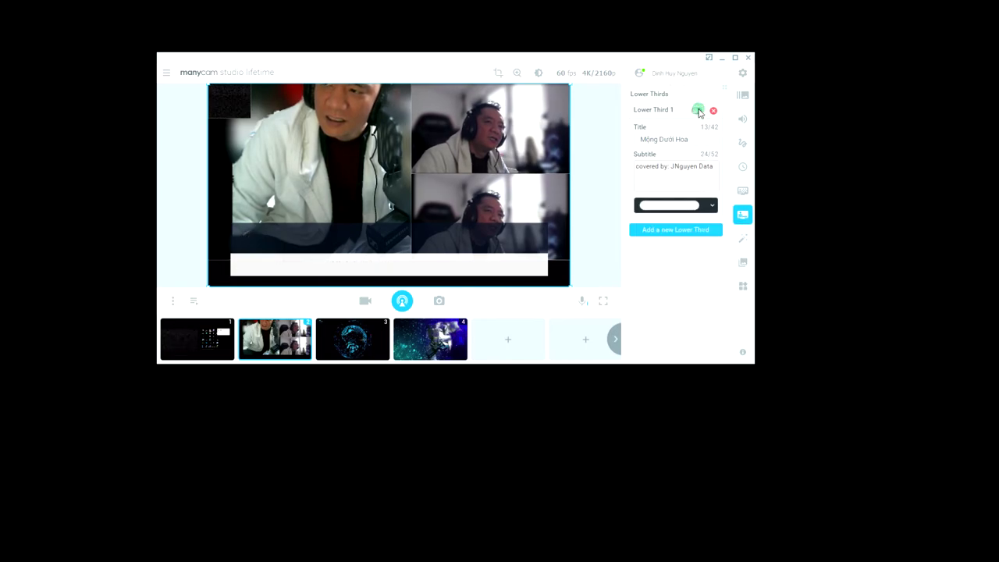
{"action": "left_click", "coordinate": [669, 231]}
{"action": "left_click", "coordinate": [710, 205]}
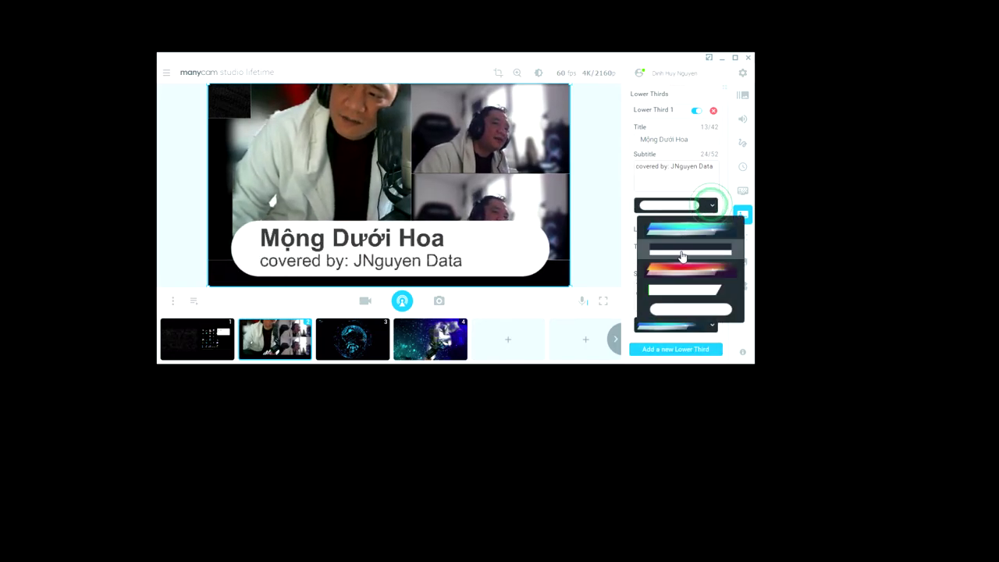
{"action": "left_click", "coordinate": [670, 167]}
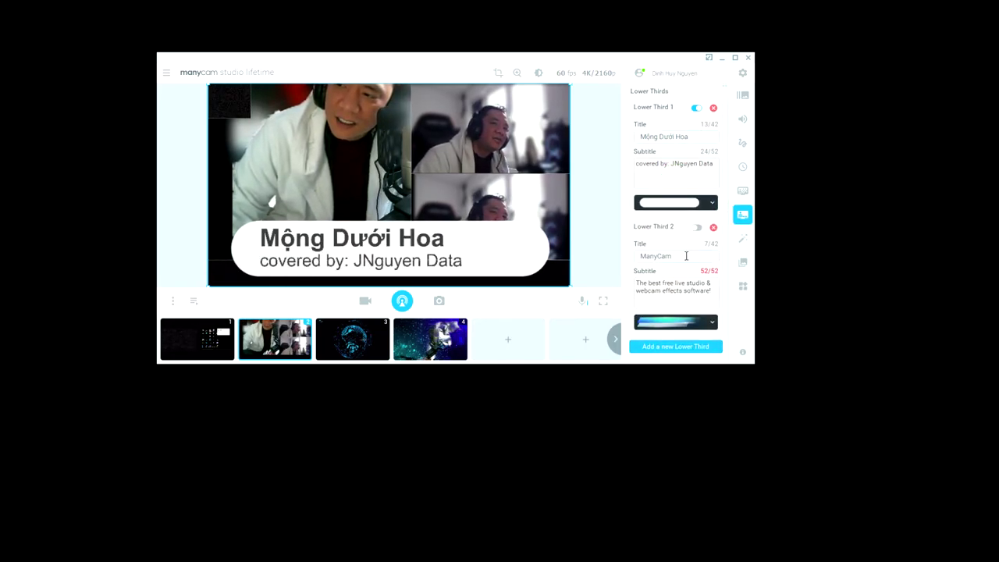
Add two more lower thirds and switch the display from Lower Third 1 to Lower Third 2 and Lower Third 3.
{"action": "left_click", "coordinate": [676, 345]}
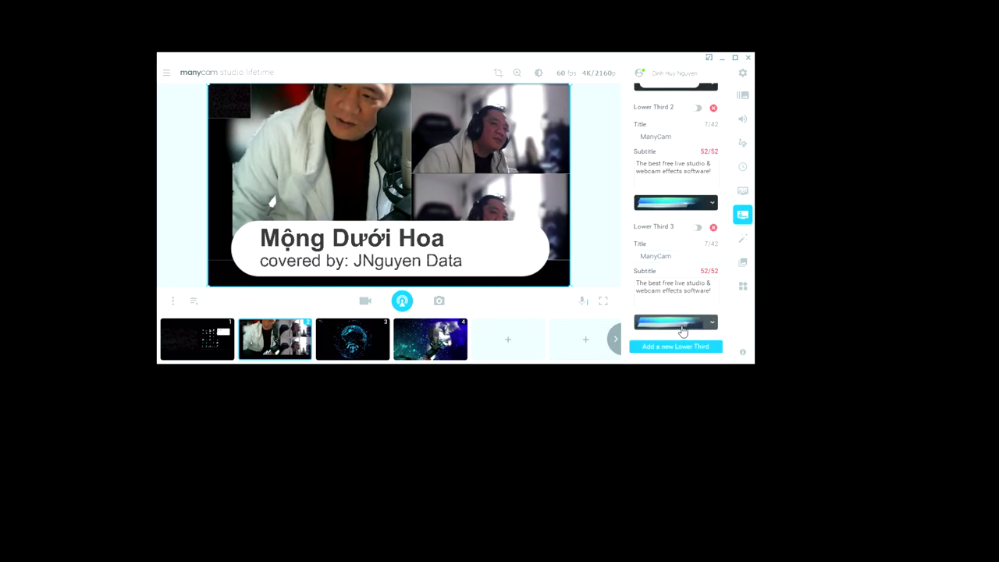
{"action": "left_click", "coordinate": [680, 346]}
{"action": "scroll", "coordinate": [662, 161], "scroll_direction": "up", "scroll_amount": 3}
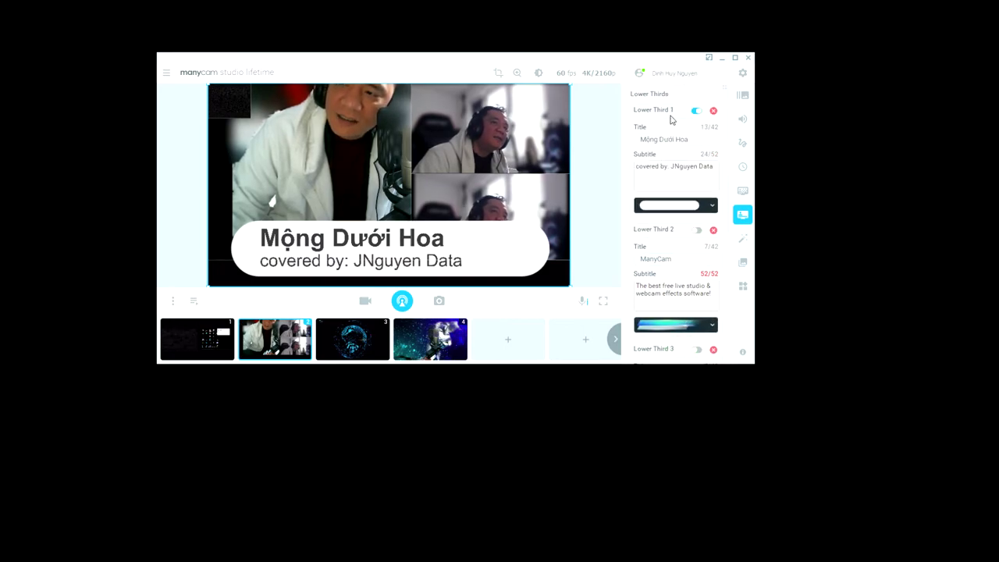
{"action": "left_click", "coordinate": [698, 111]}
{"action": "left_click", "coordinate": [698, 230]}
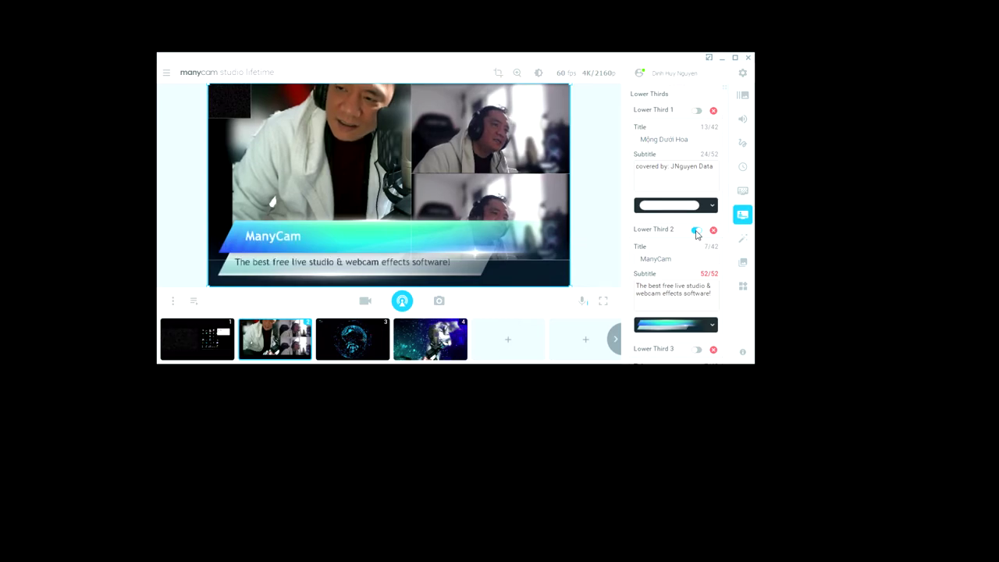
{"action": "left_click", "coordinate": [697, 349]}
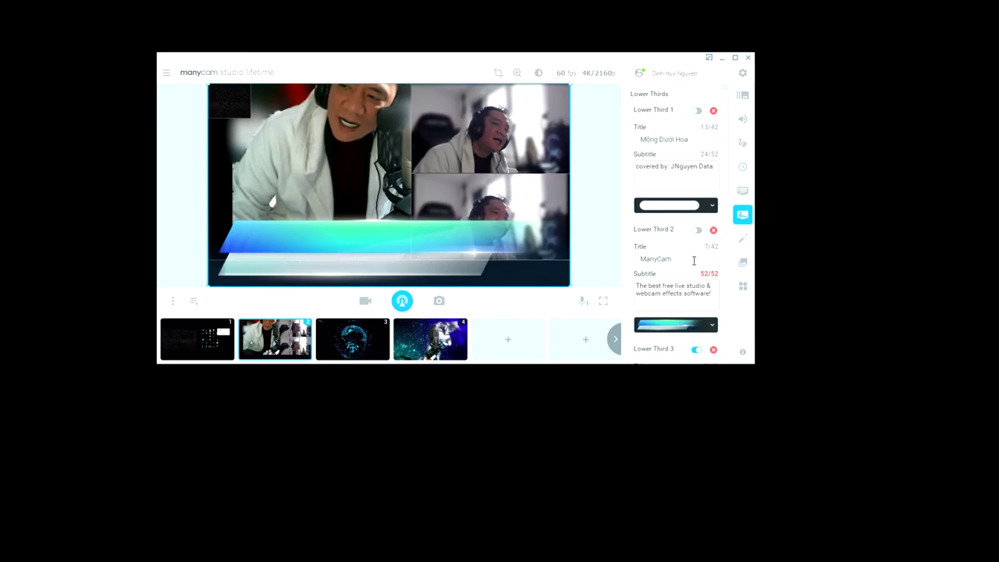
Delete all four lower thirds from the preset.
{"action": "left_click", "coordinate": [713, 111]}
{"action": "left_click", "coordinate": [713, 111]}
{"action": "left_click", "coordinate": [713, 111]}
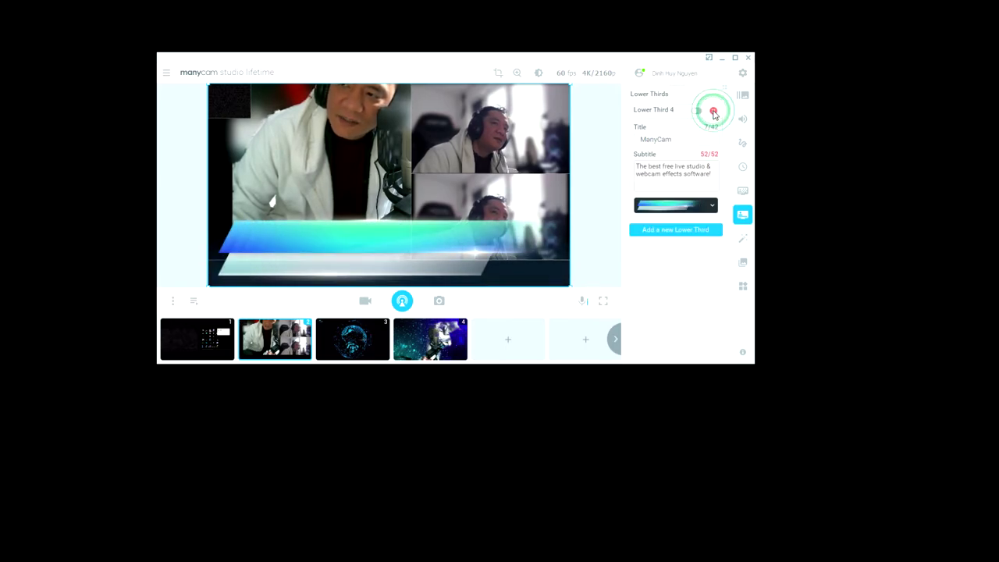
{"action": "left_click", "coordinate": [713, 110]}
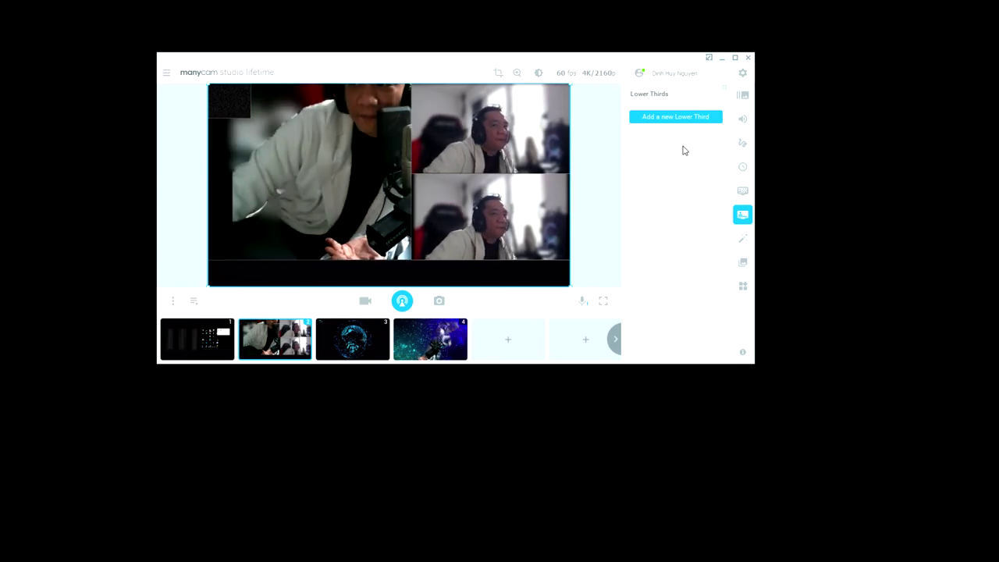
Examine the available output resolutions for the live stream, from 240p up to 4K/2160p and the custom option.
{"action": "left_click", "coordinate": [593, 75]}
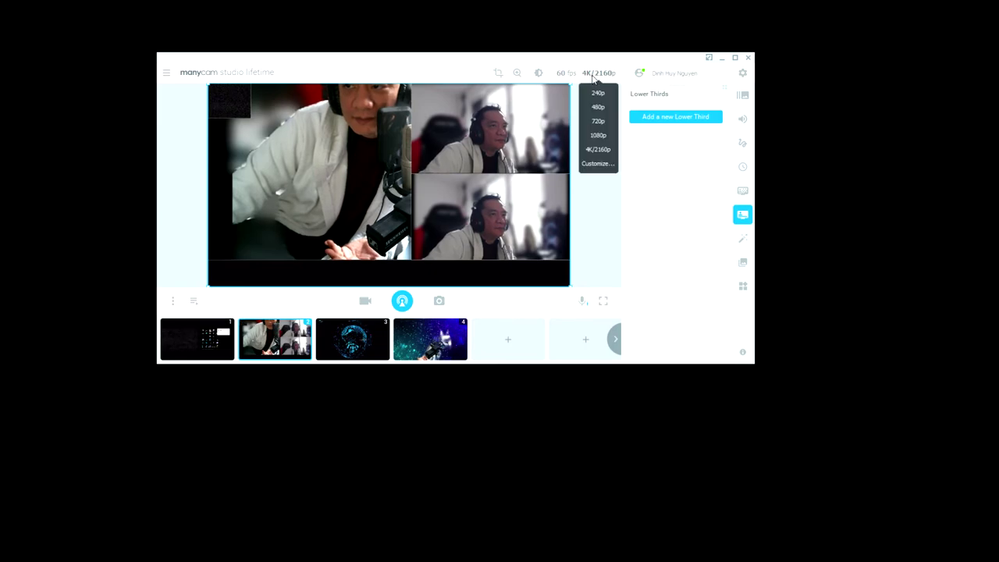
{"action": "left_click", "coordinate": [630, 82]}
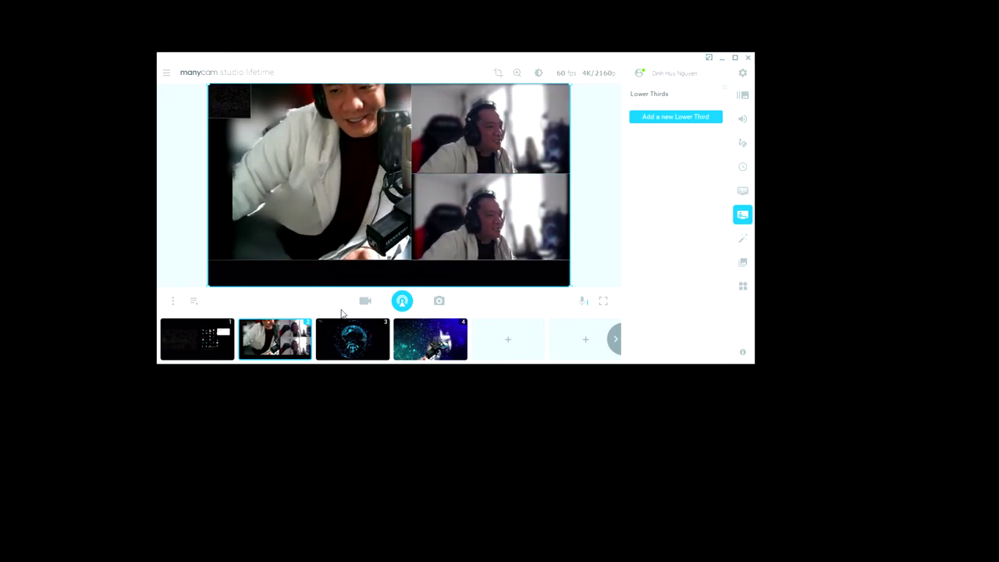
{"action": "left_click", "coordinate": [400, 303]}
{"action": "left_click", "coordinate": [597, 74]}
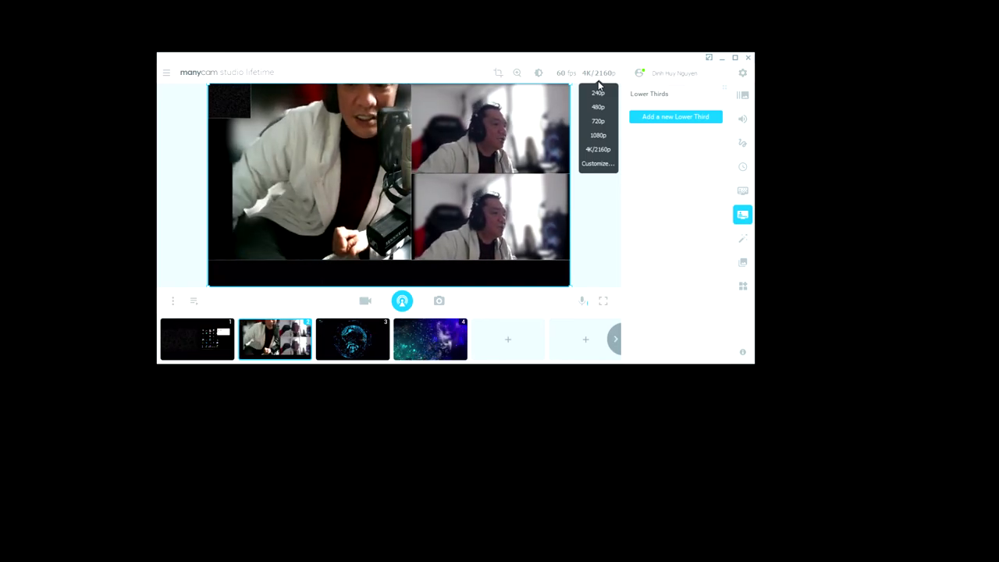
{"action": "left_click", "coordinate": [597, 81]}
Switch to Chrome and open the website jnguyen.net.
{"action": "left_click_drag", "start_coordinate": [578, 59], "coordinate": [601, 119]}
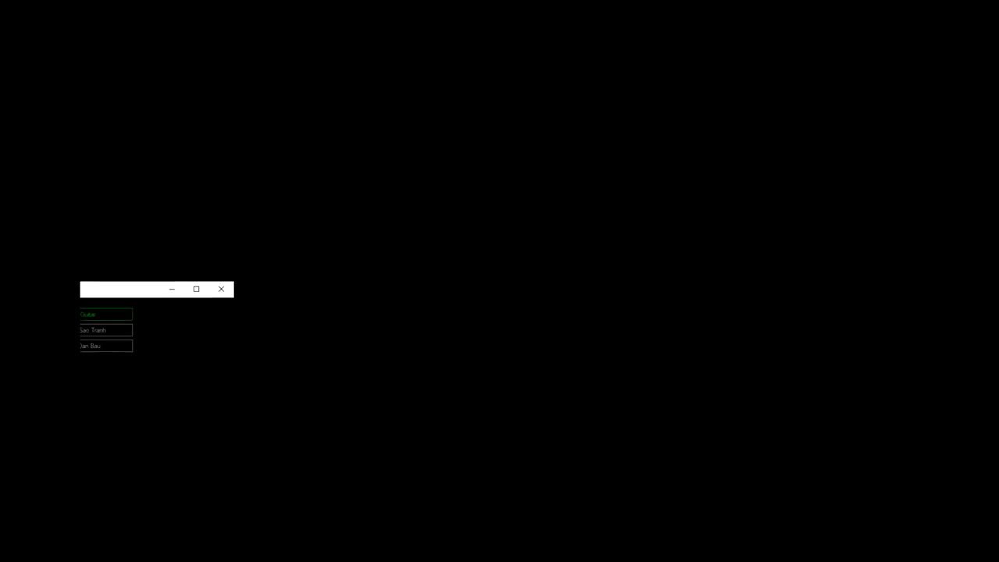
{"action": "left_click_drag", "start_coordinate": [668, 83], "coordinate": [593, 71]}
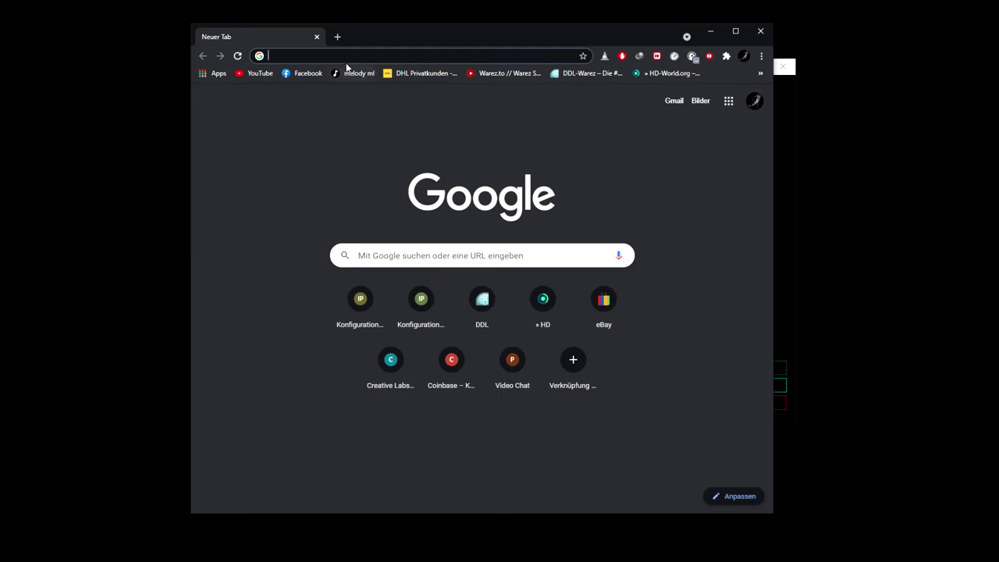
{"action": "left_click", "coordinate": [345, 56]}
{"action": "type", "text": "jnguyen.net"}
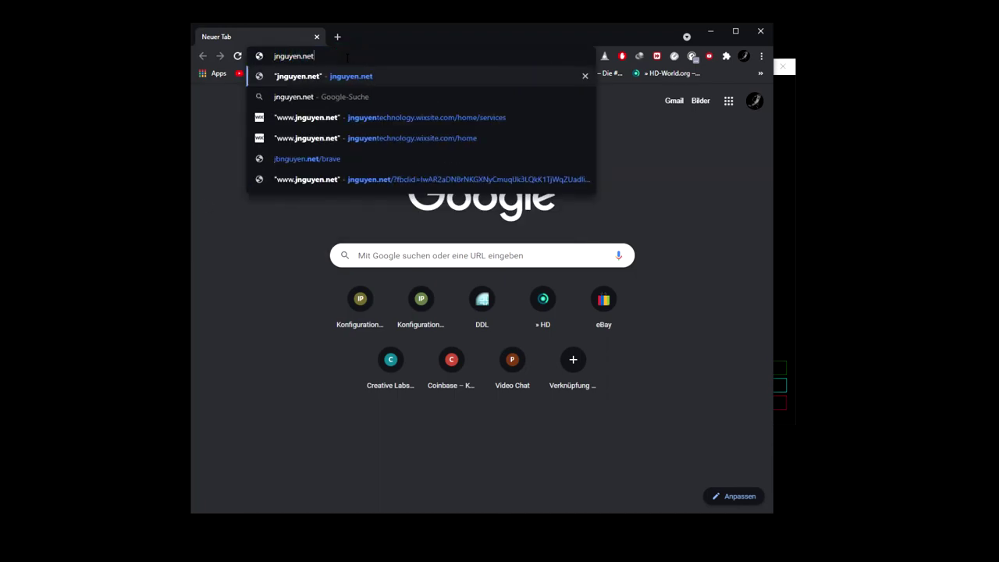
{"action": "left_click", "coordinate": [277, 75]}
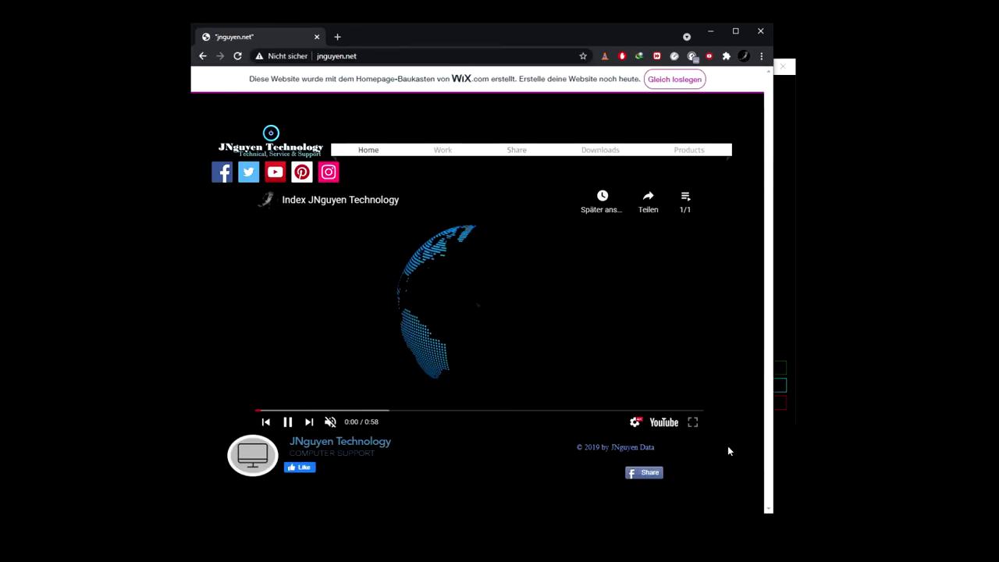
Open the SoundCollection product page and view the quality options of its embedded video.
{"action": "mouse_move", "coordinate": [705, 147]}
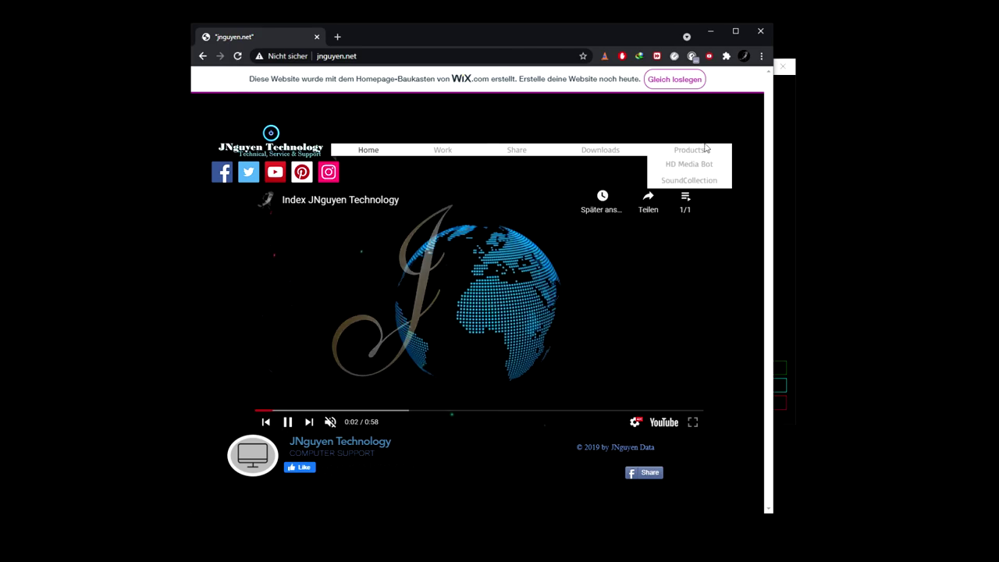
{"action": "left_click", "coordinate": [671, 181]}
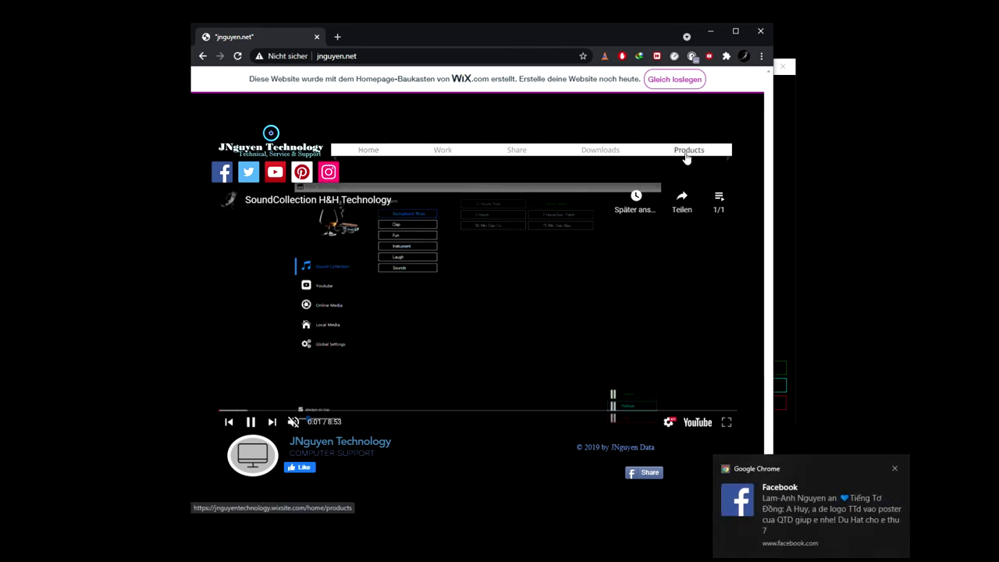
{"action": "mouse_move", "coordinate": [528, 158]}
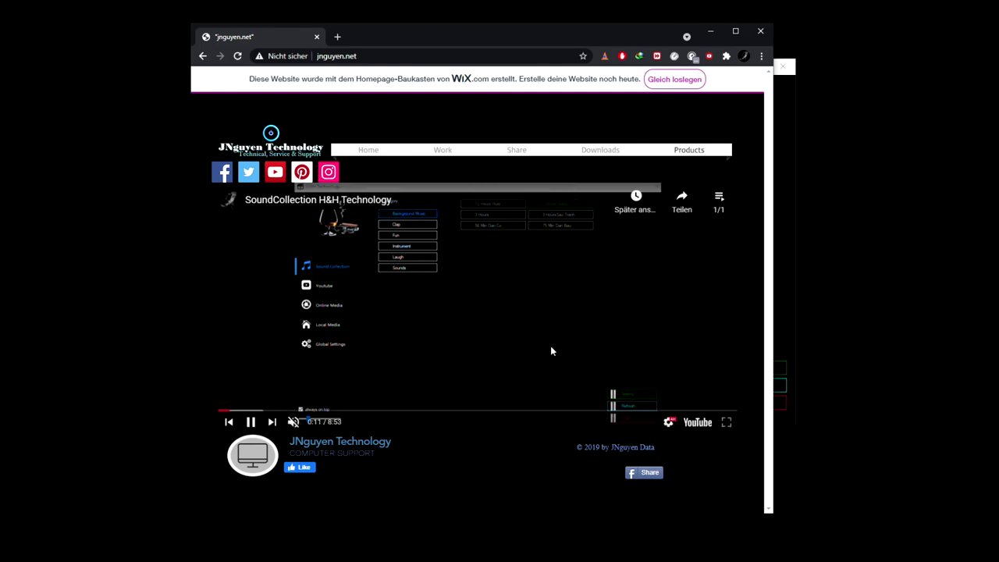
{"action": "mouse_move", "coordinate": [698, 156]}
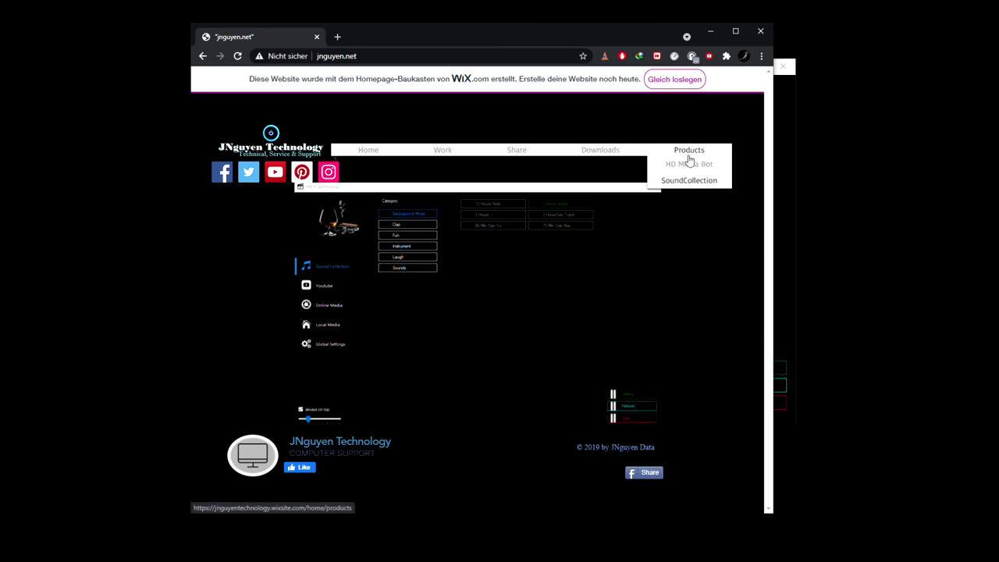
{"action": "mouse_move", "coordinate": [601, 159]}
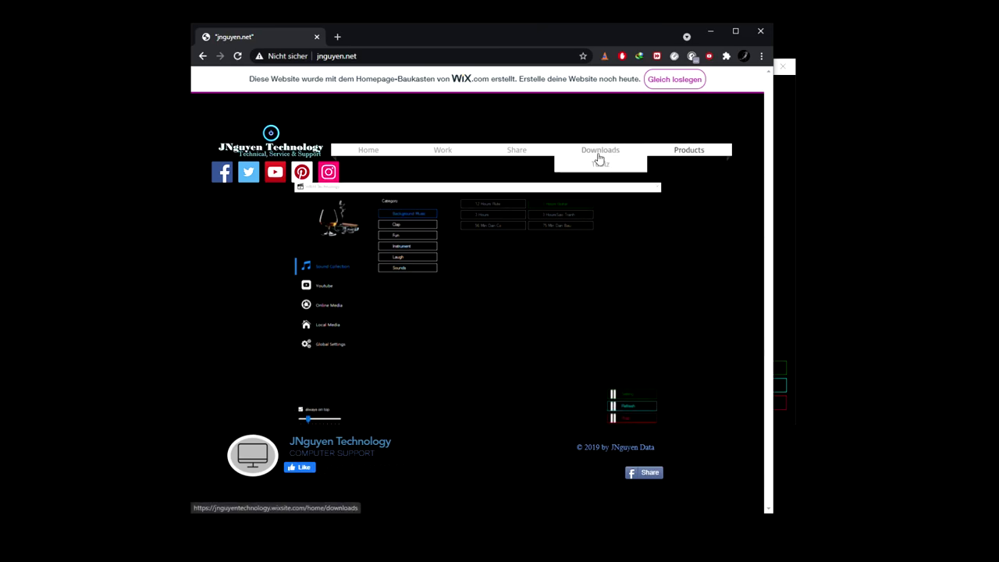
{"action": "left_click", "coordinate": [690, 180]}
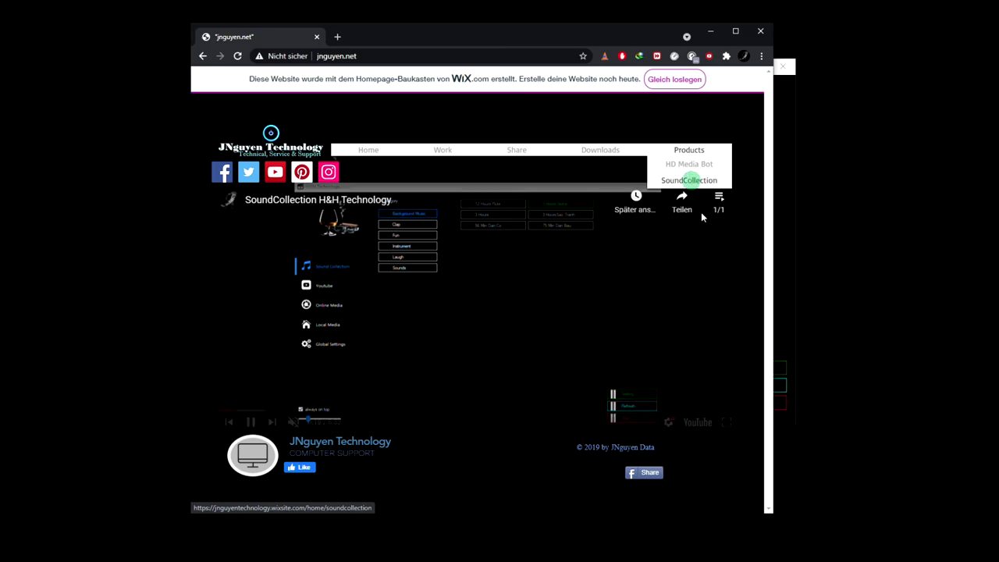
{"action": "left_click", "coordinate": [669, 423]}
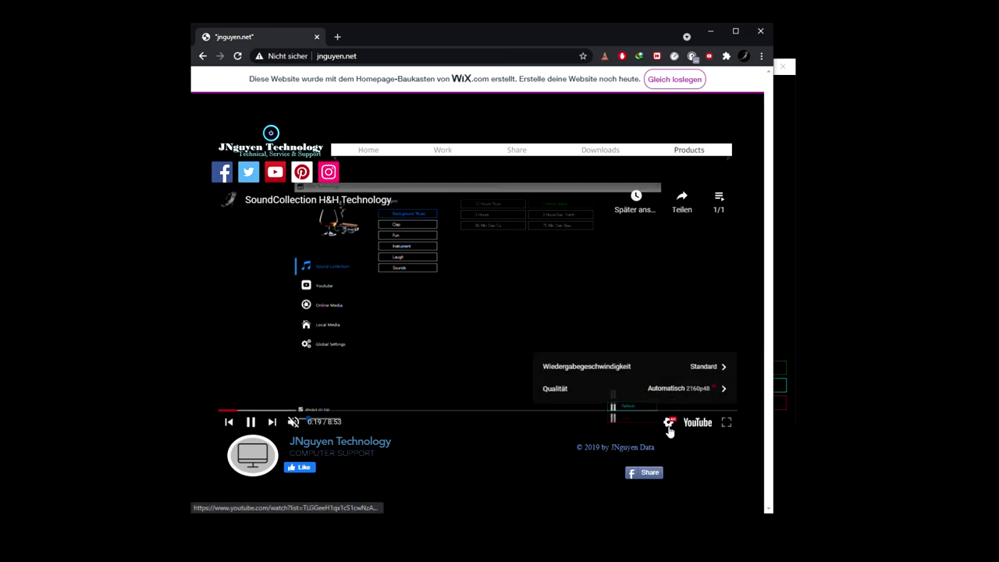
{"action": "left_click", "coordinate": [686, 388]}
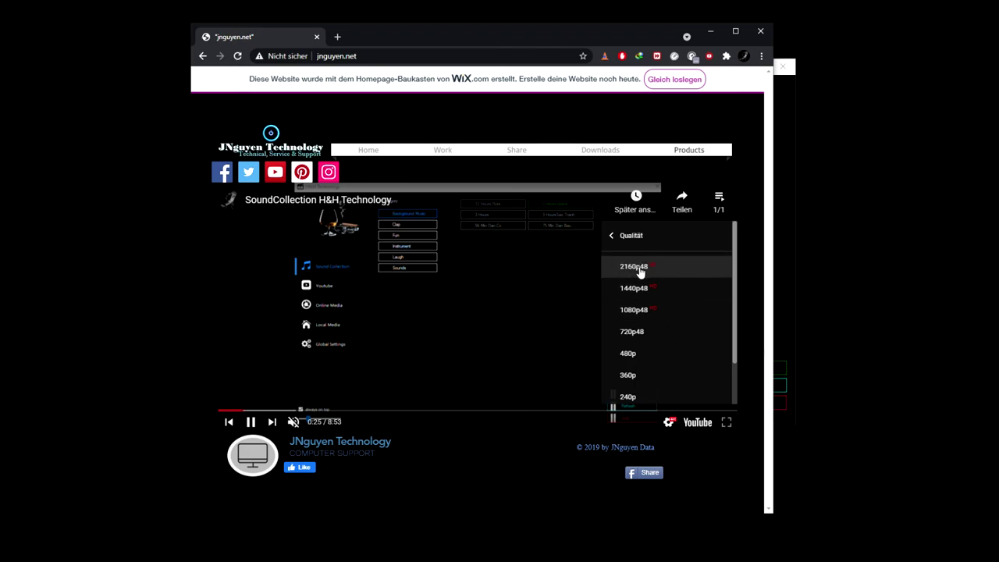
Return to the website's home page and view the quality options of its intro video.
{"action": "left_click", "coordinate": [372, 150]}
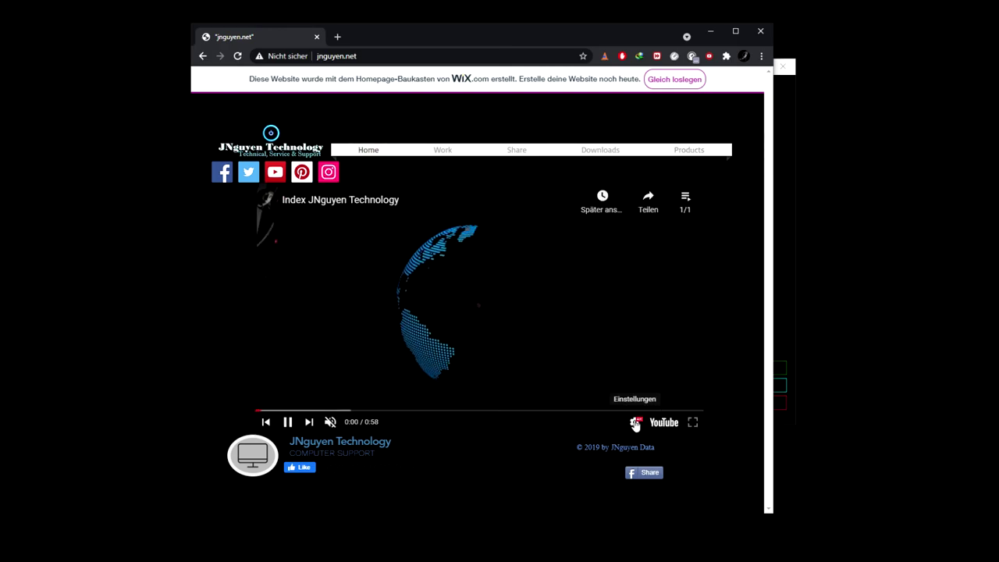
{"action": "left_click", "coordinate": [635, 423]}
{"action": "left_click", "coordinate": [652, 395]}
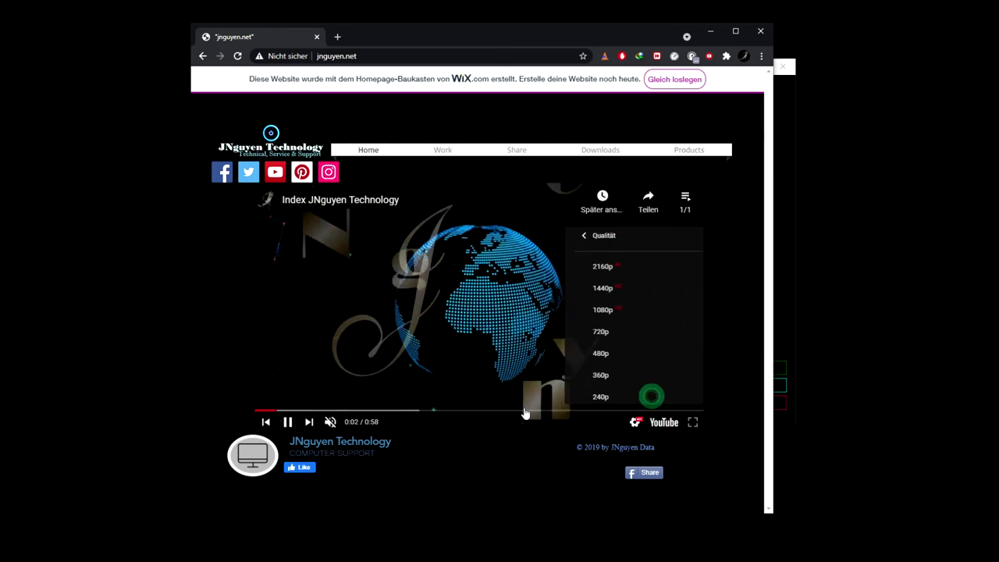
{"action": "mouse_move", "coordinate": [451, 152]}
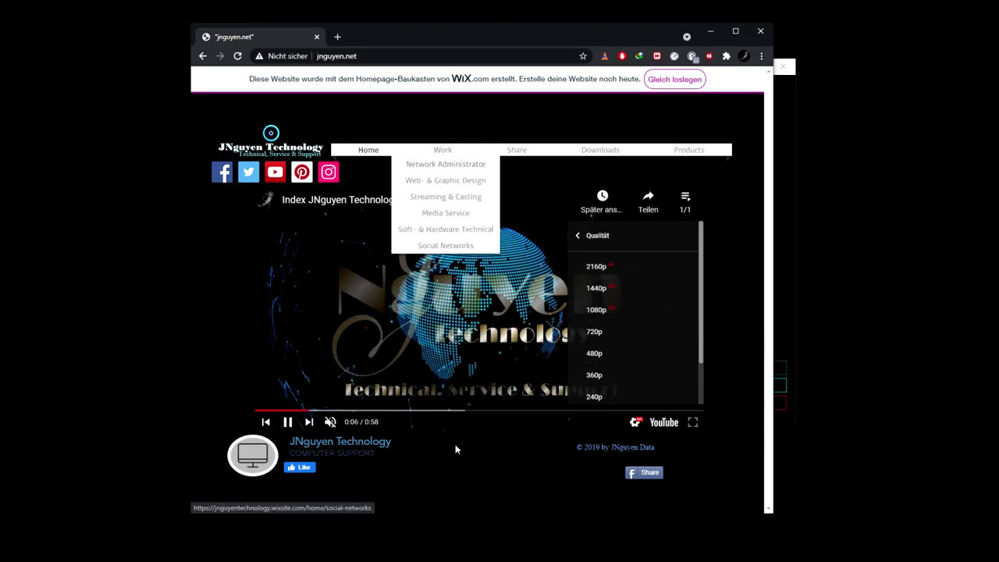
{"action": "key", "text": "ctrl+a"}
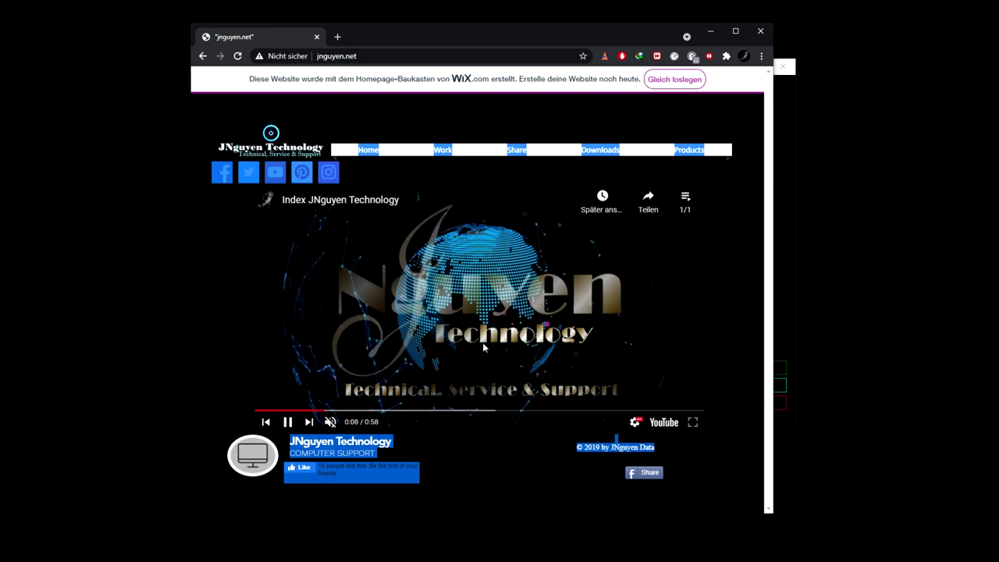